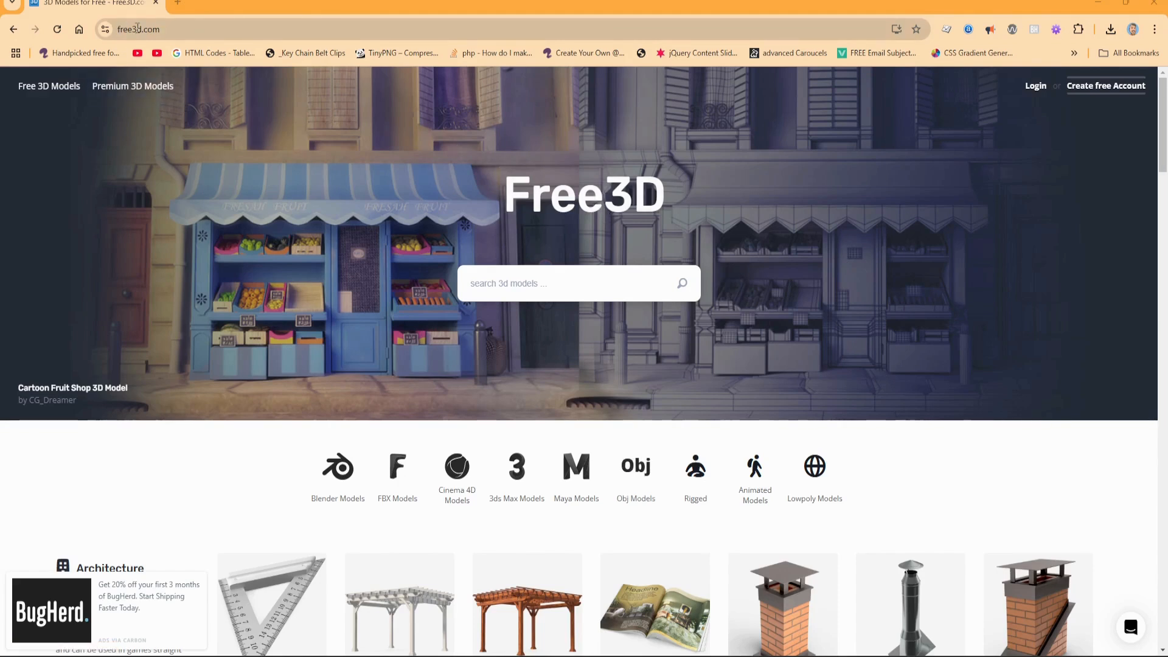
Open the OBJ section of the Free3D site and show its free models in the Weapons category.
{"action": "left_click", "coordinate": [175, 35]}
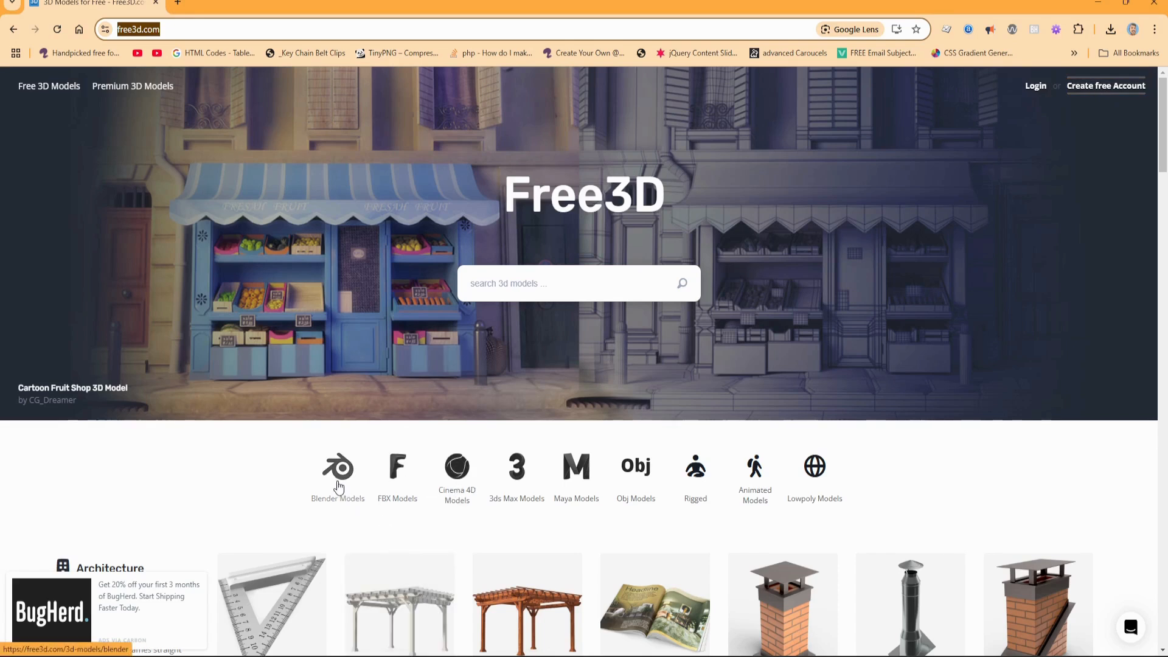
{"action": "left_click", "coordinate": [648, 480]}
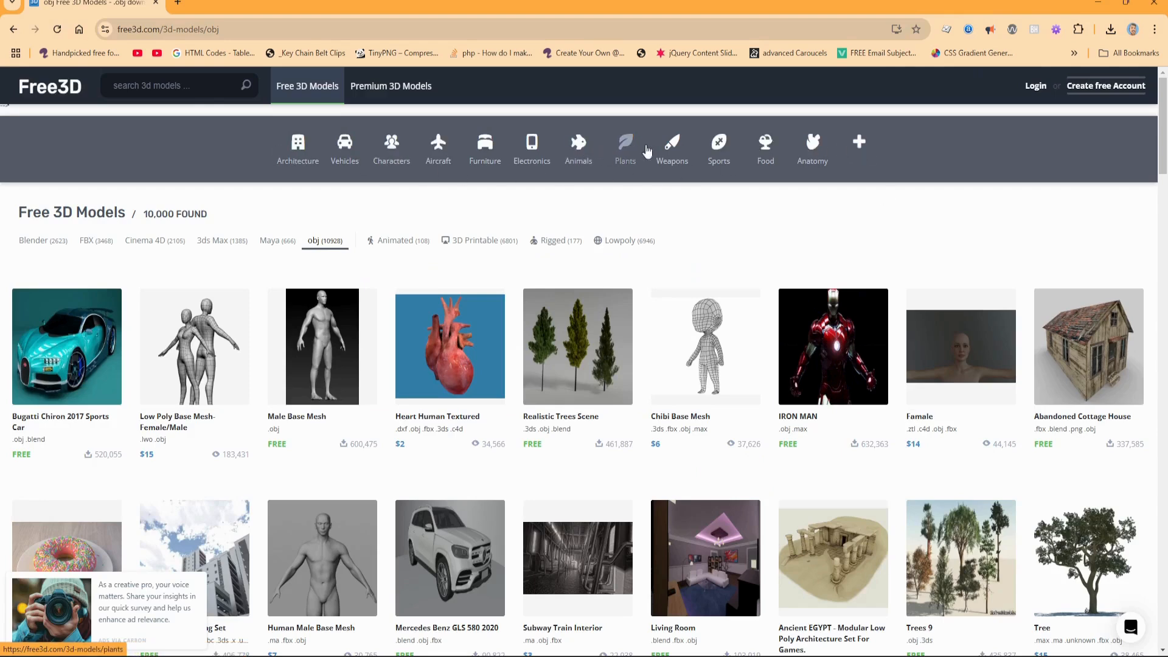
{"action": "left_click", "coordinate": [670, 149]}
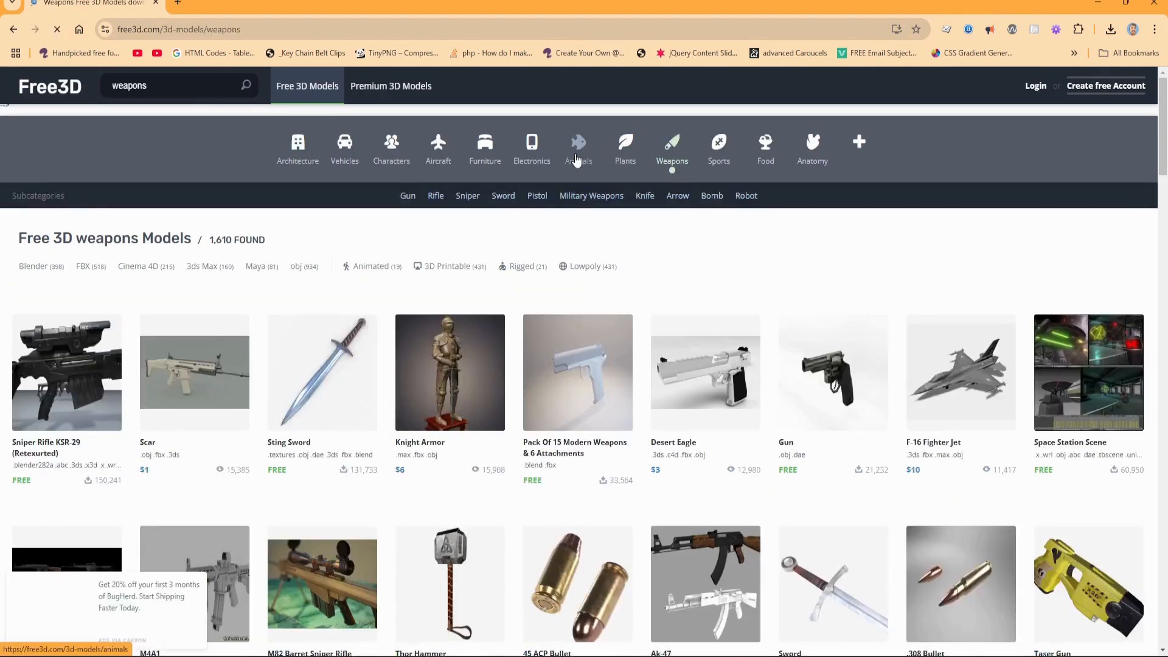
{"action": "left_click", "coordinate": [577, 146]}
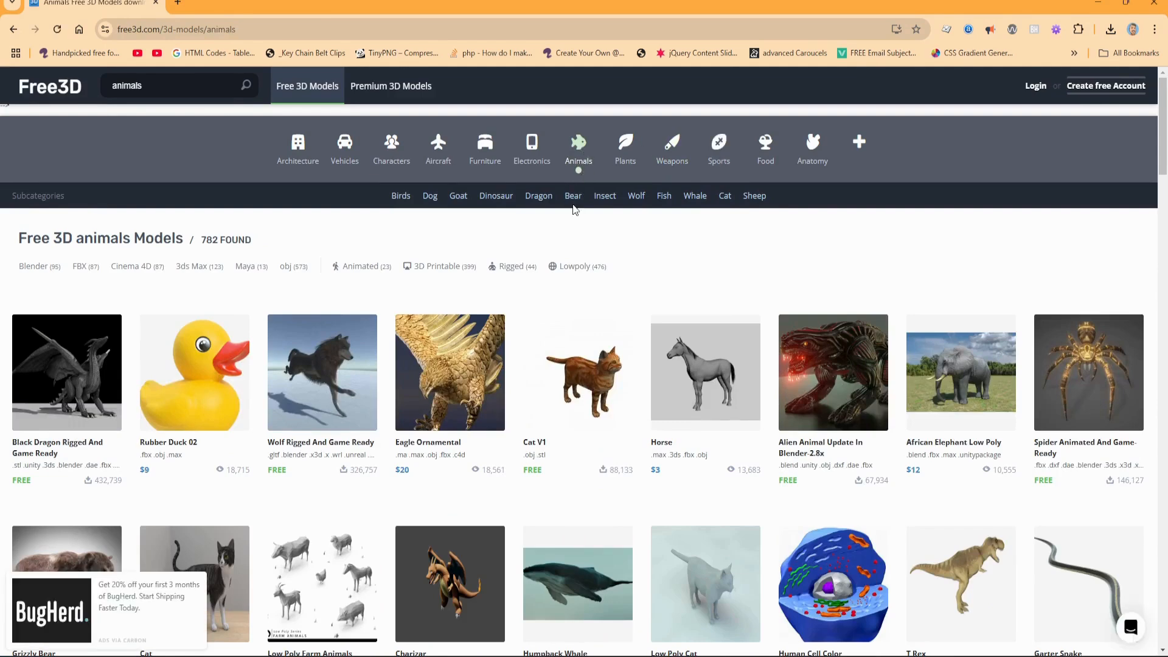
{"action": "left_click", "coordinate": [665, 151]}
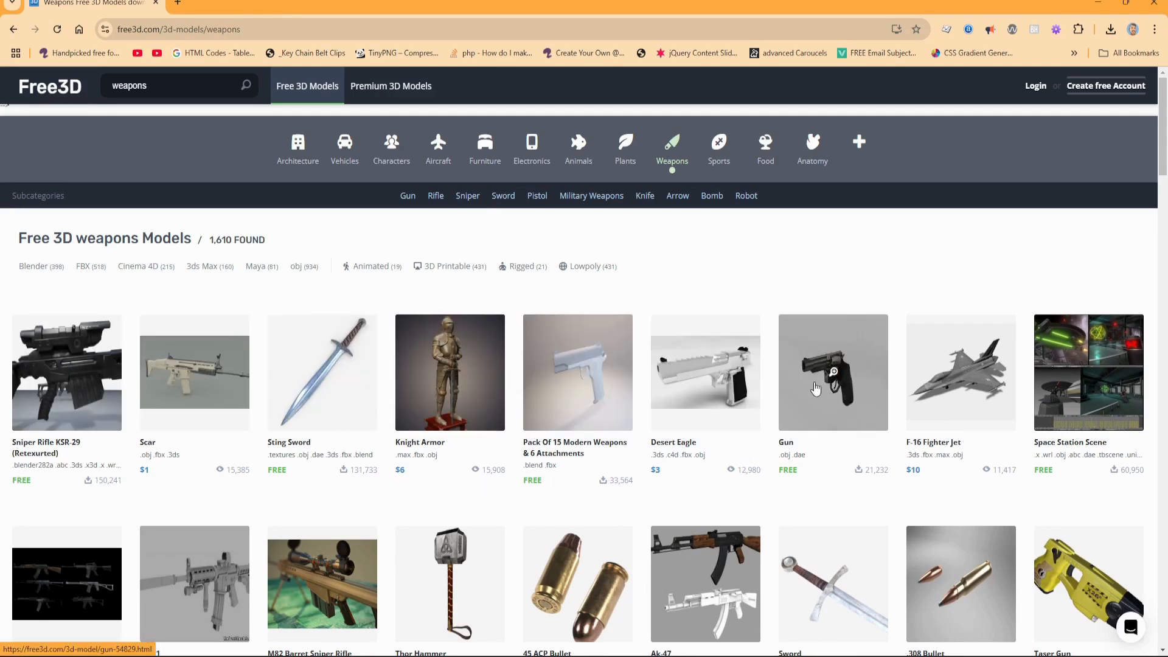
Browse the free weapon models and open the page of the Katana With Sheath model.
{"action": "scroll", "coordinate": [669, 381], "scroll_direction": "down", "scroll_amount": 6}
{"action": "scroll", "coordinate": [411, 313], "scroll_direction": "down", "scroll_amount": 7}
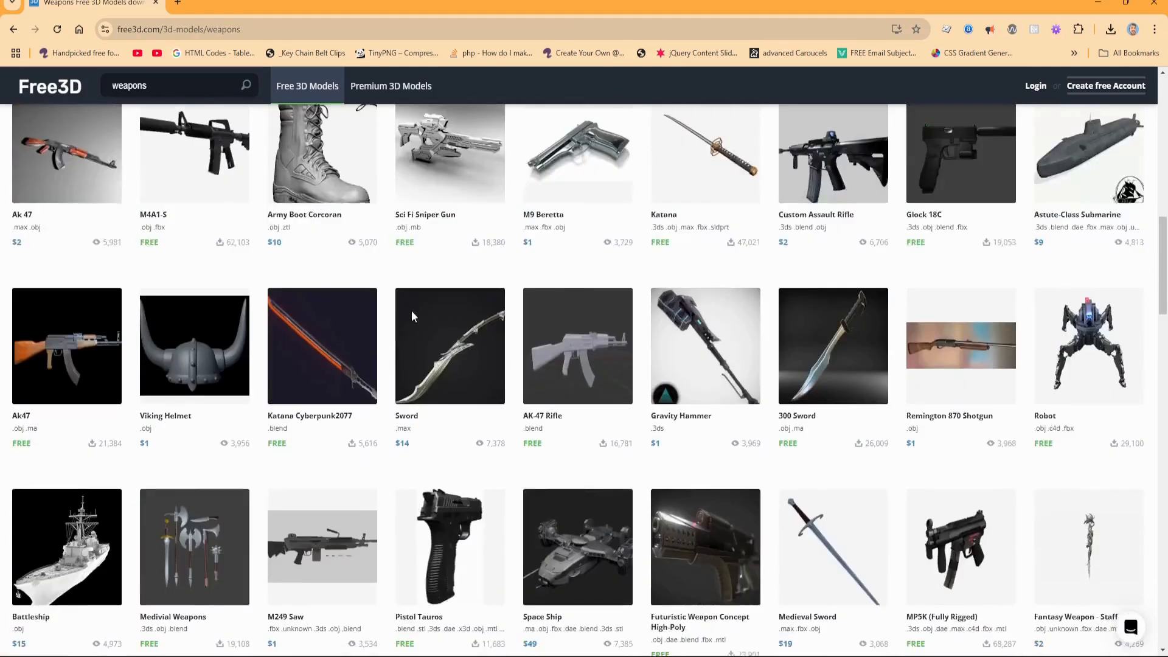
{"action": "scroll", "coordinate": [412, 312], "scroll_direction": "up", "scroll_amount": 5}
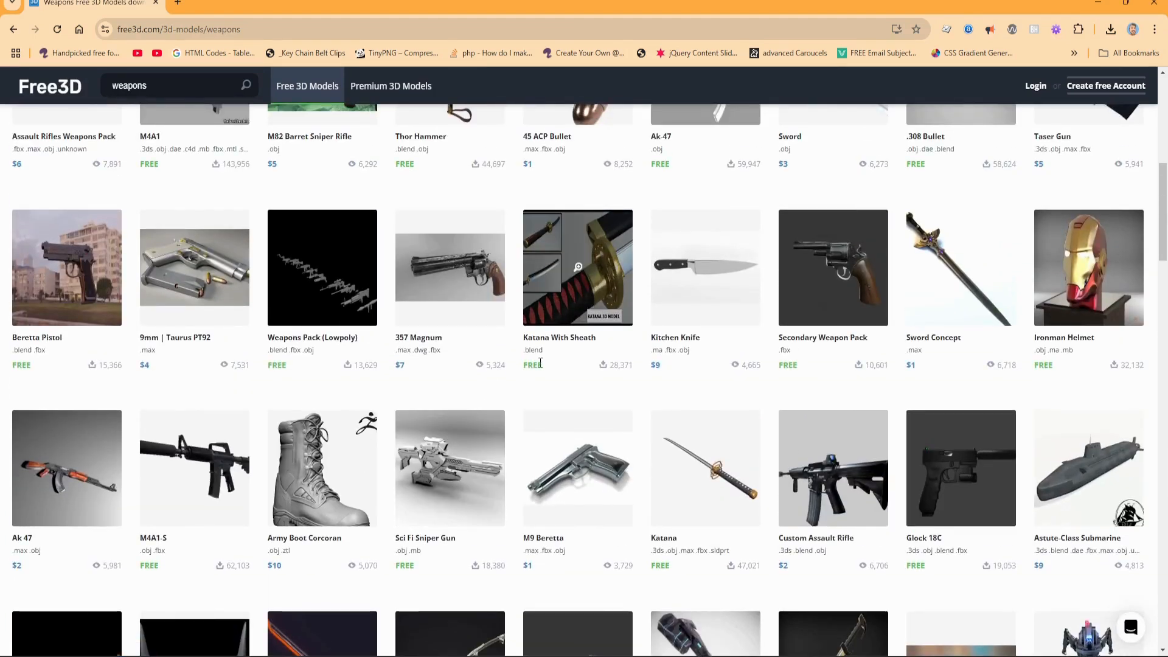
{"action": "left_click", "coordinate": [576, 311]}
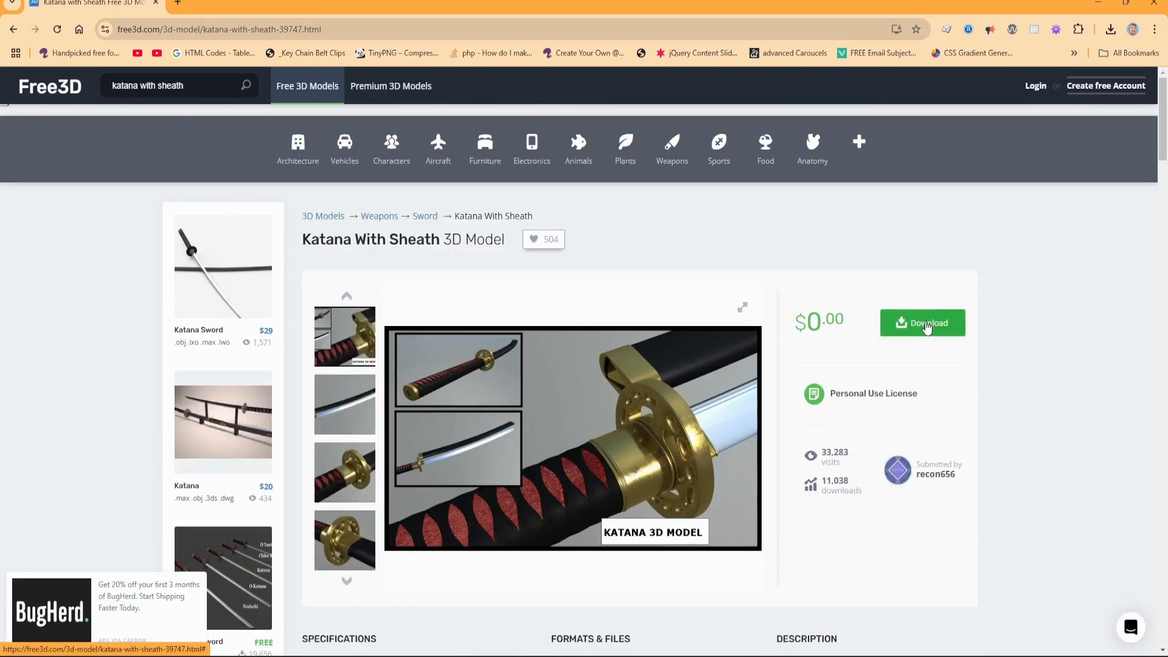
Download the archive cdryc02jbi80-Katana.zip and close the list of available files.
{"action": "left_click", "coordinate": [926, 326]}
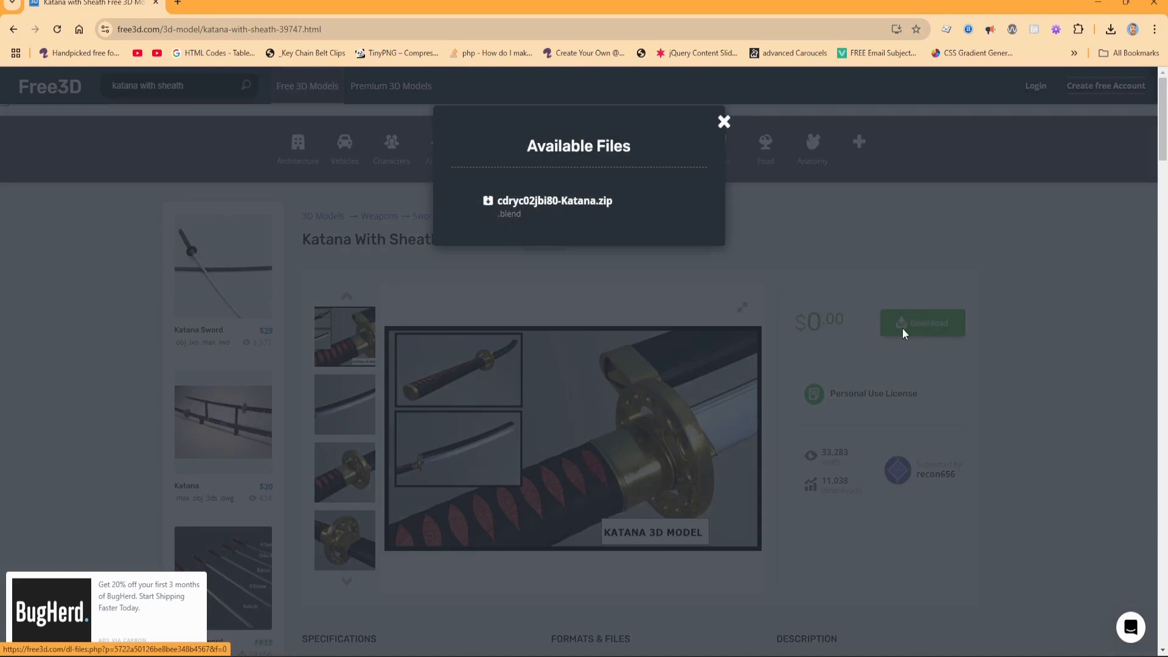
{"action": "left_click", "coordinate": [544, 210]}
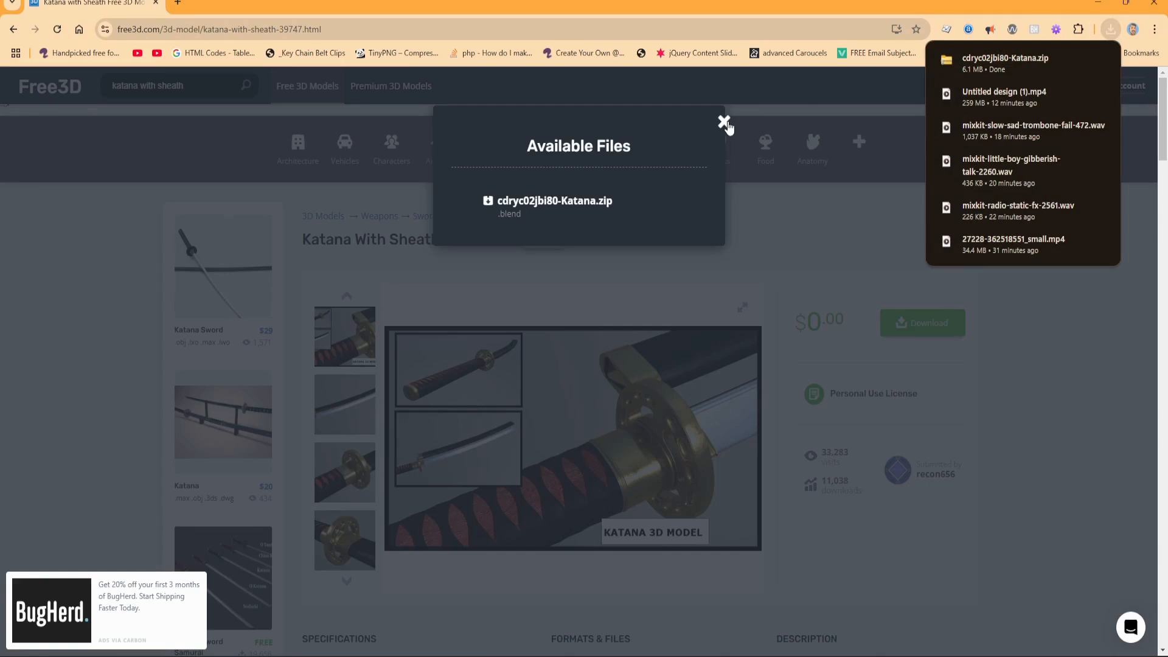
{"action": "left_click", "coordinate": [724, 122]}
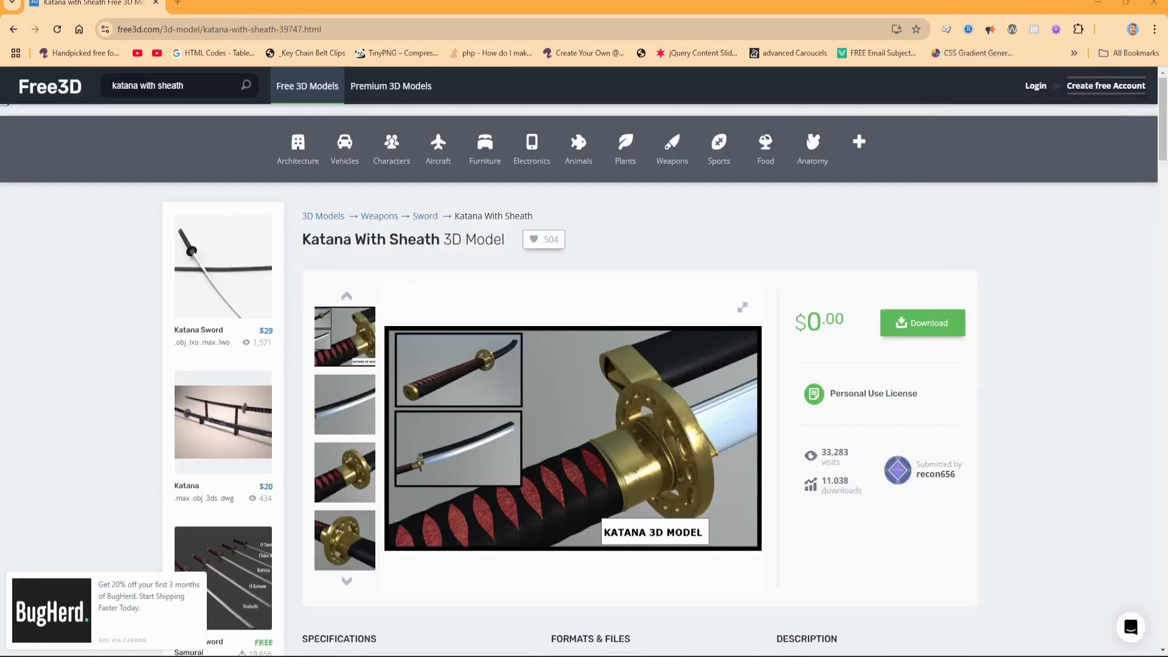
Switch to File Explorer and extract the cdryc02jbi80-Katana archive within the Downloads folder, closing the extra window of extracted files.
{"action": "key", "text": "super+e"}
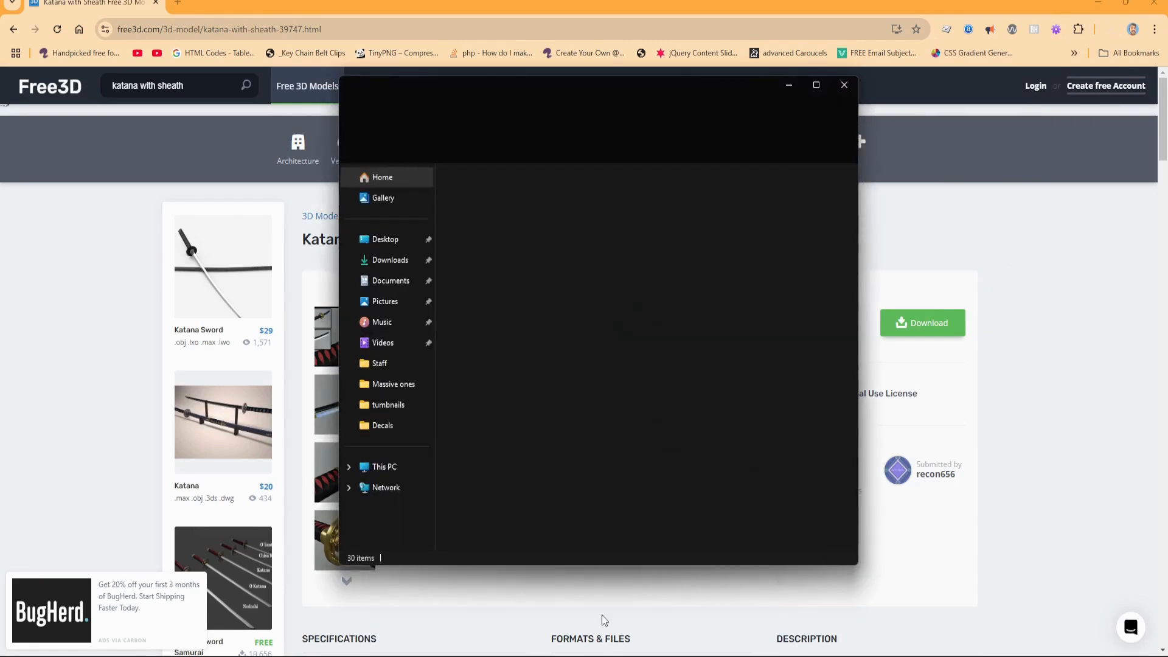
{"action": "left_click", "coordinate": [390, 260]}
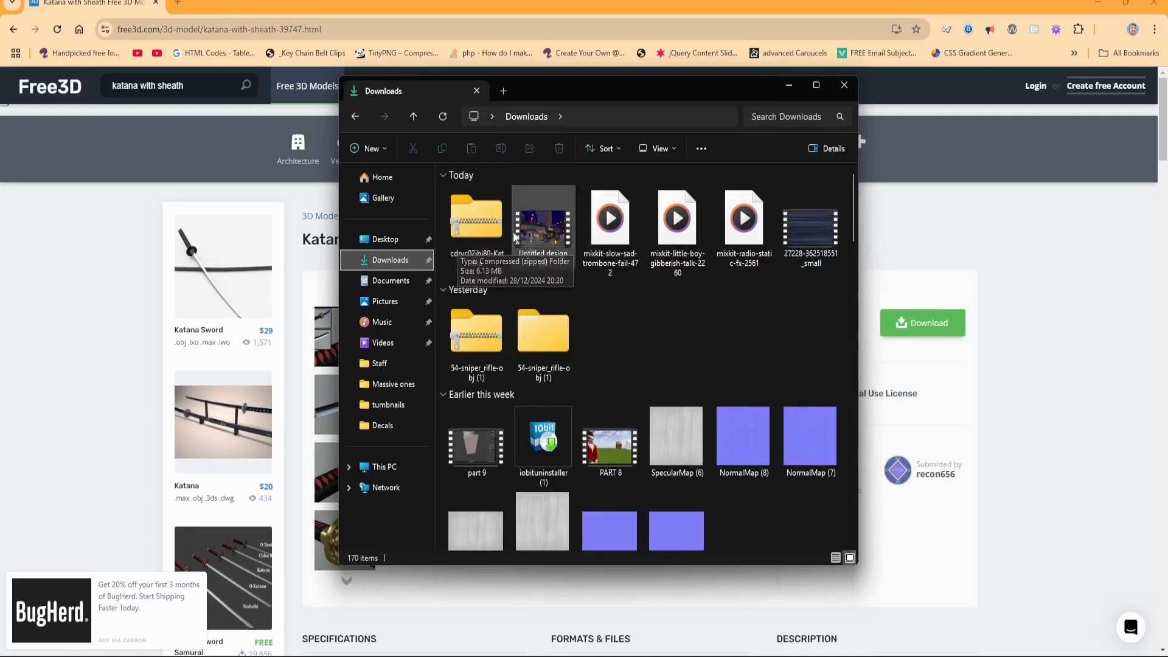
{"action": "right_click", "coordinate": [477, 214]}
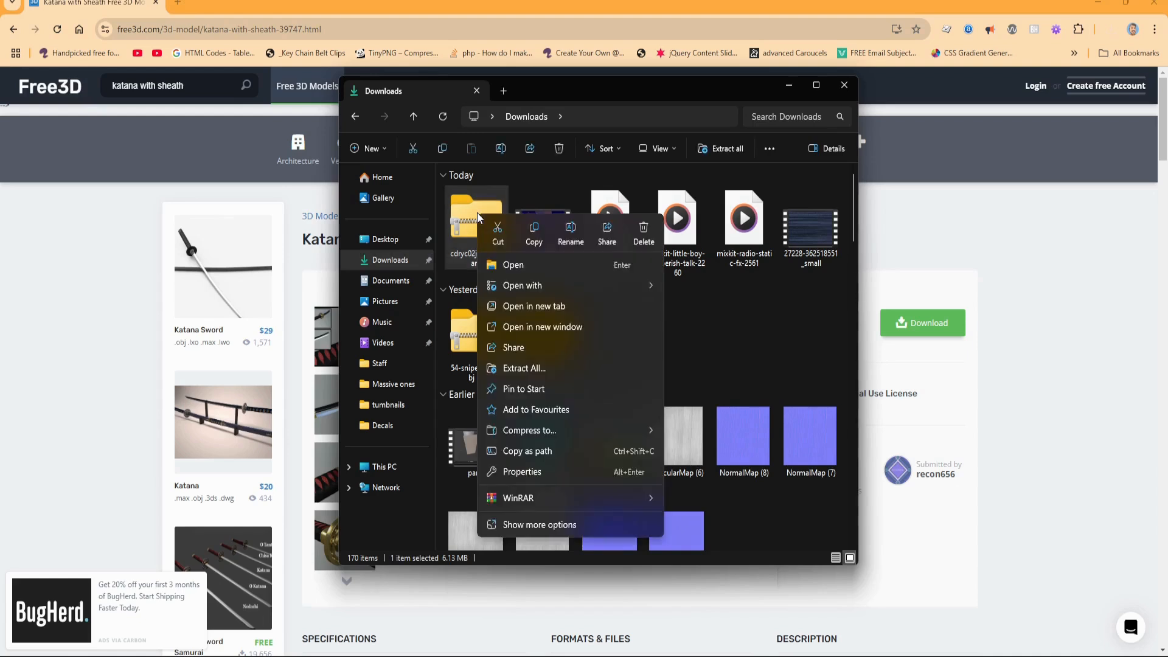
{"action": "left_click", "coordinate": [525, 368]}
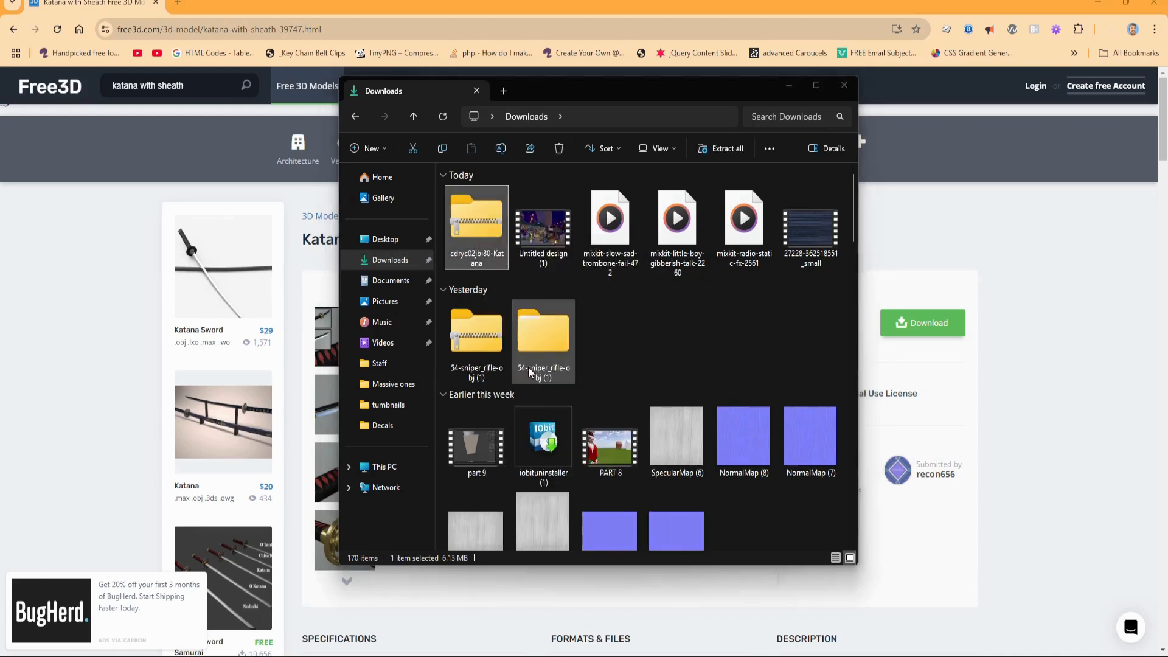
{"action": "left_click", "coordinate": [692, 454]}
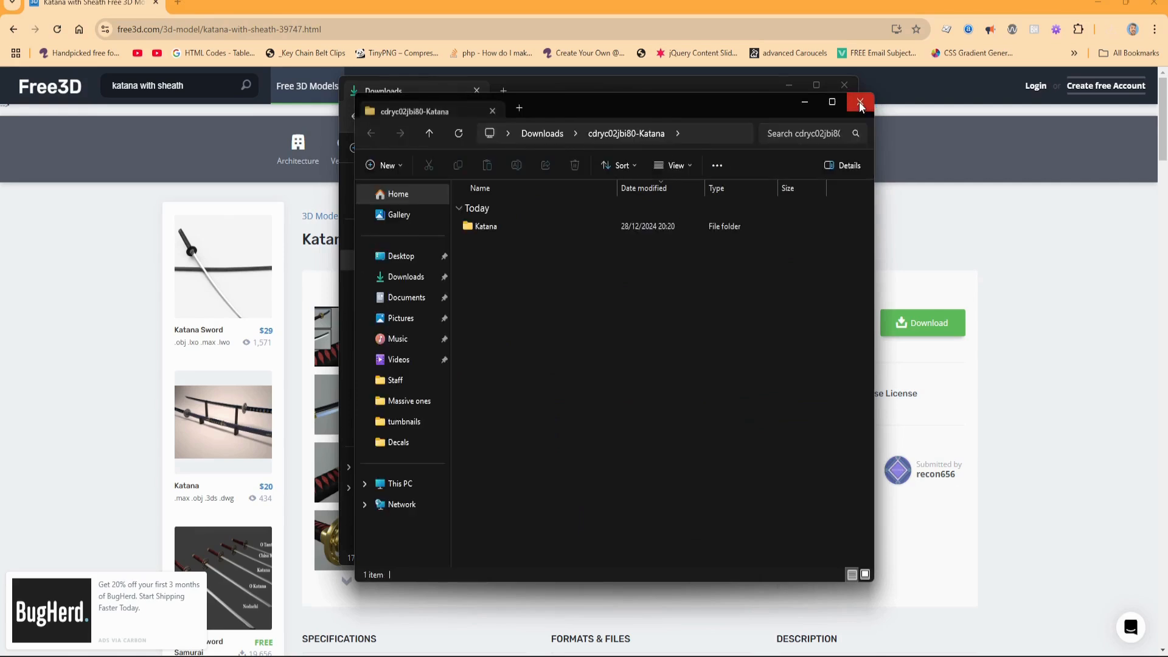
{"action": "left_click", "coordinate": [862, 104]}
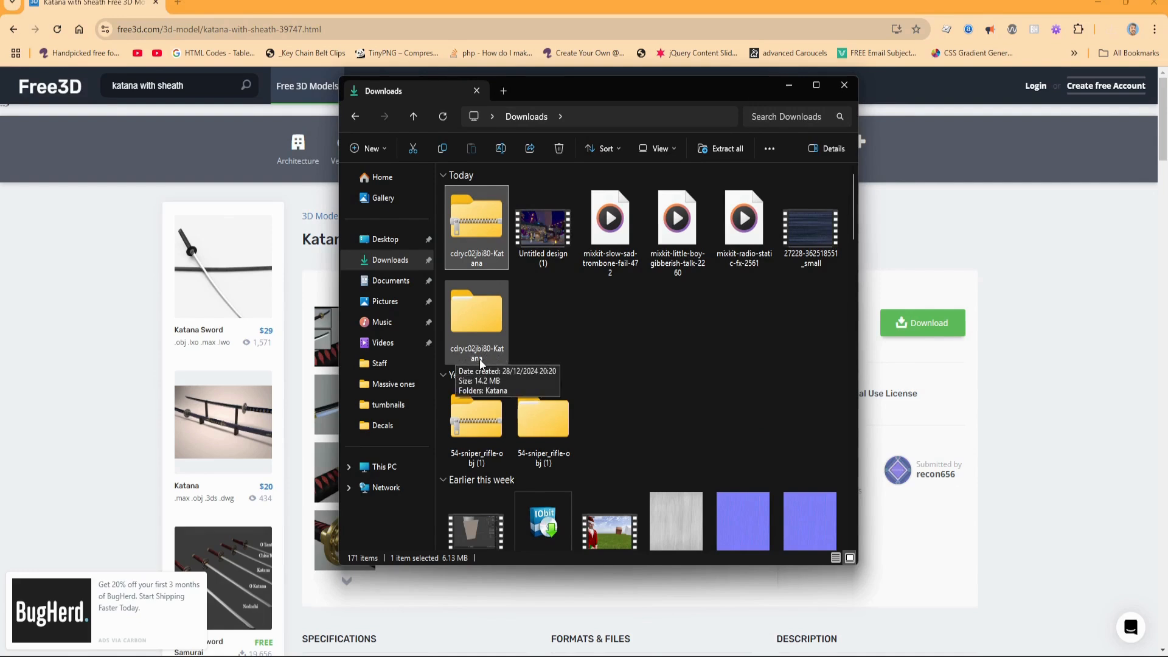
Open the extracted cdryc02jbi80-Katana folder and its Katana subfolder.
{"action": "double_click", "coordinate": [481, 323]}
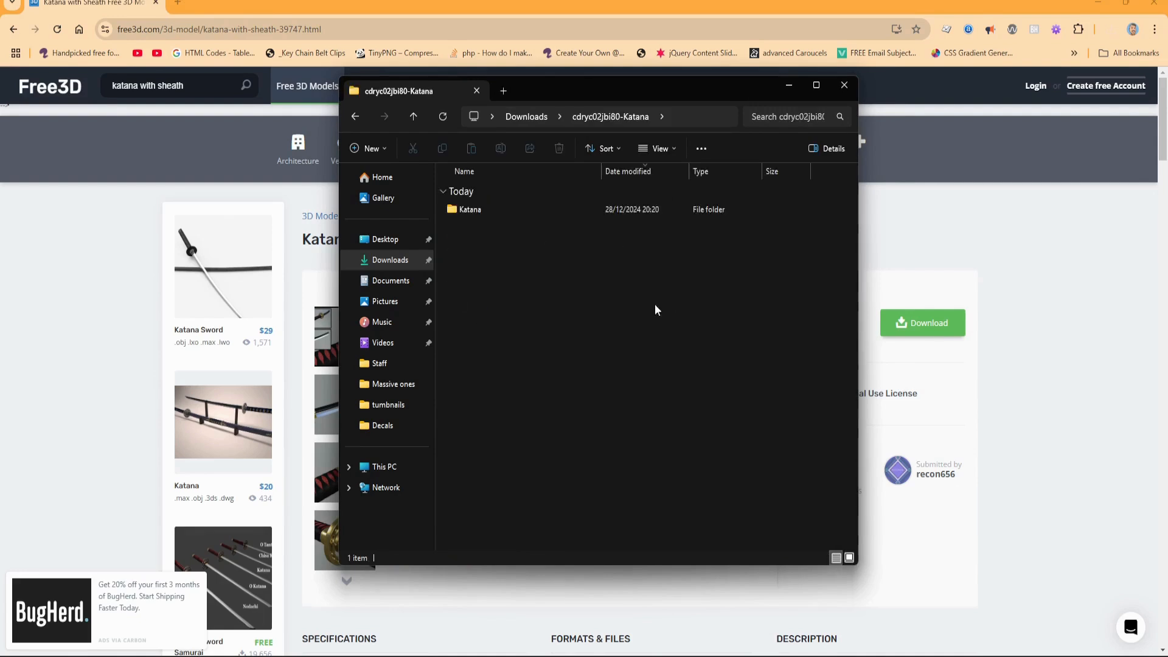
{"action": "double_click", "coordinate": [484, 214]}
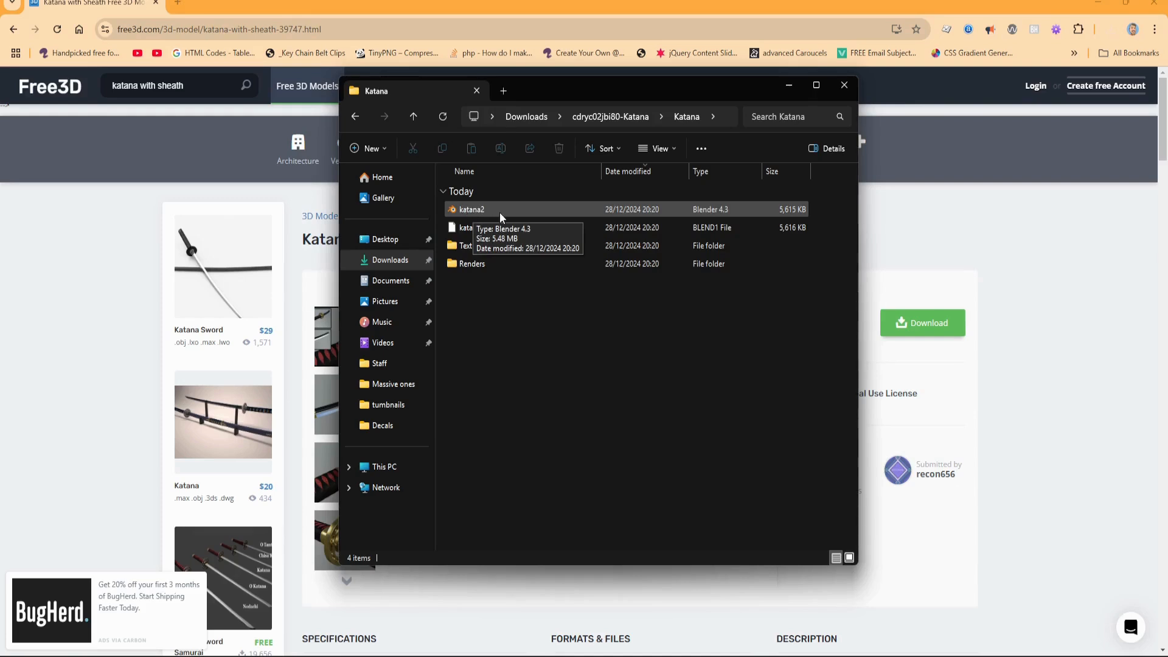
{"action": "mouse_move", "coordinate": [813, 654]}
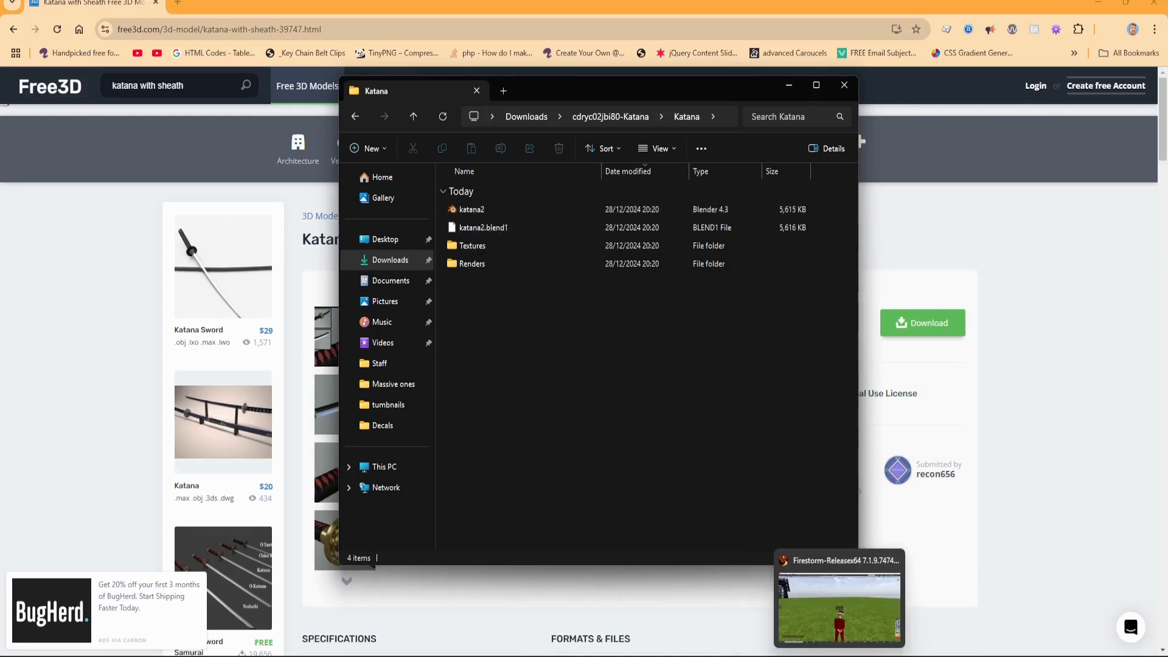
{"action": "left_click", "coordinate": [813, 599]}
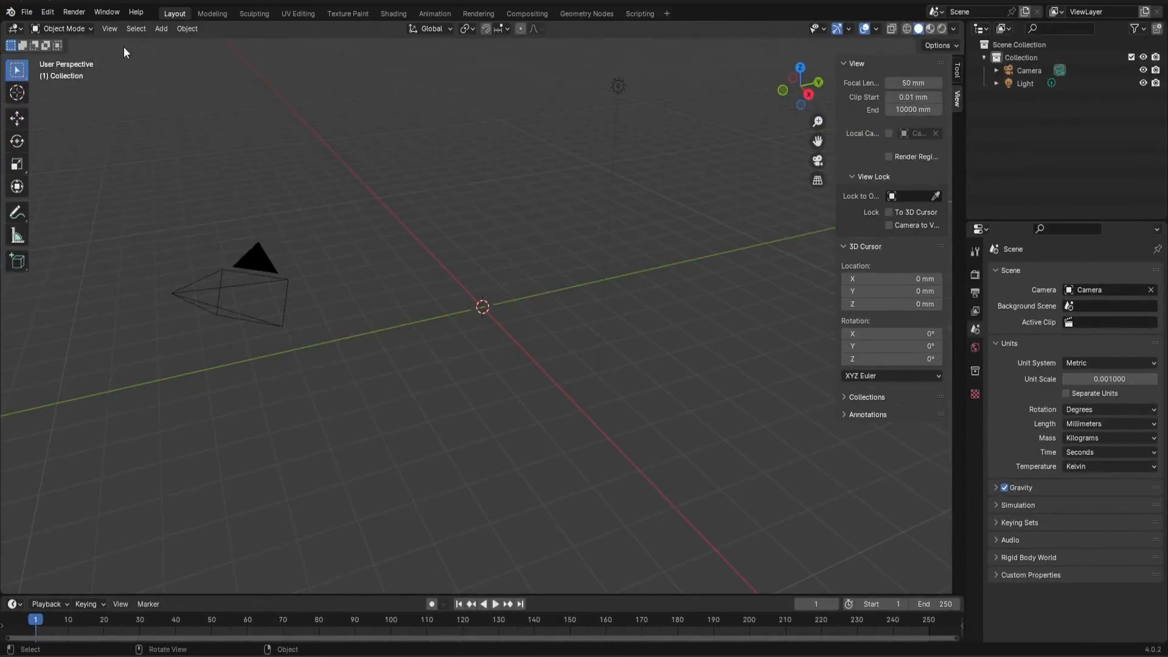
{"action": "left_click", "coordinate": [27, 11]}
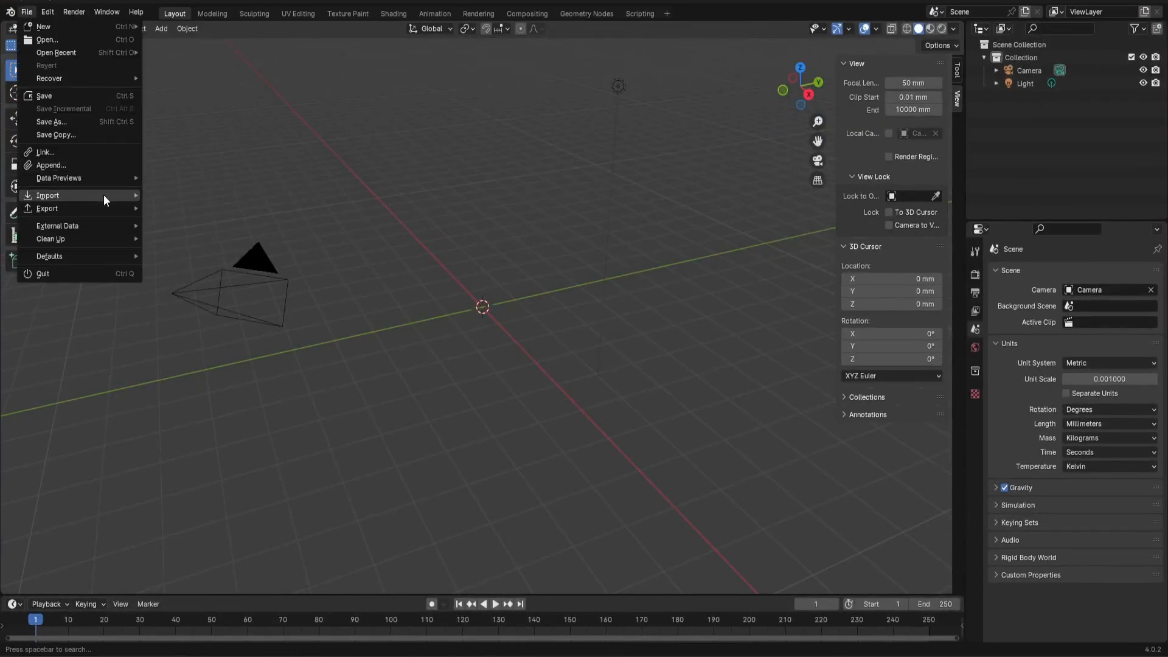
{"action": "mouse_move", "coordinate": [103, 195]}
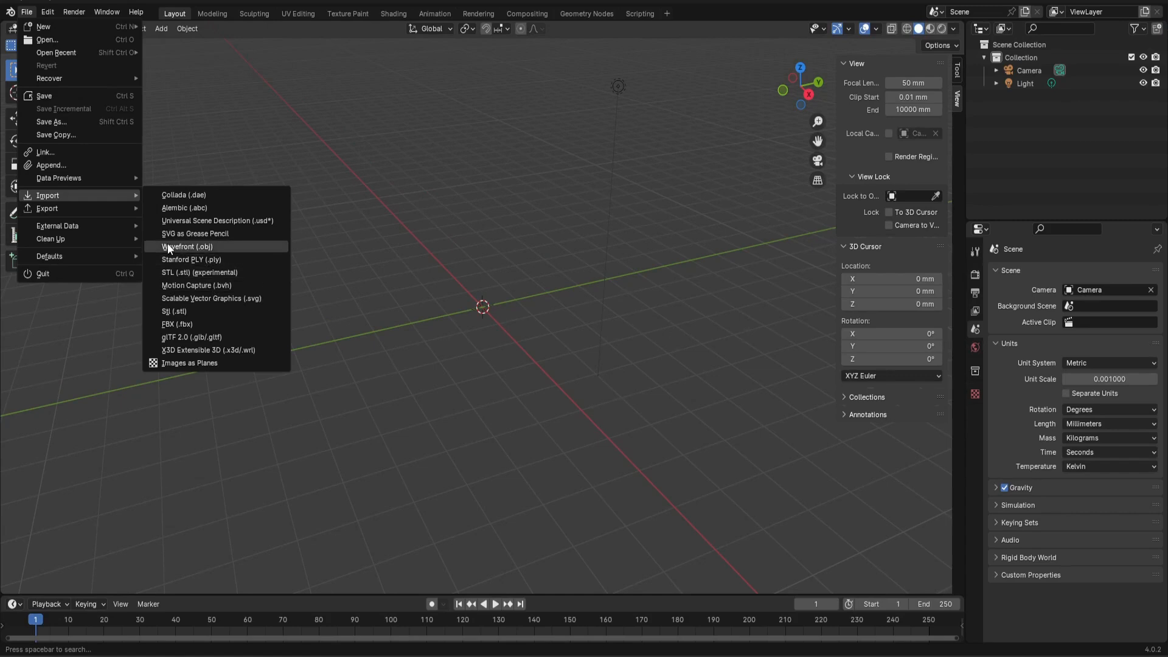
{"action": "left_click", "coordinate": [190, 244]}
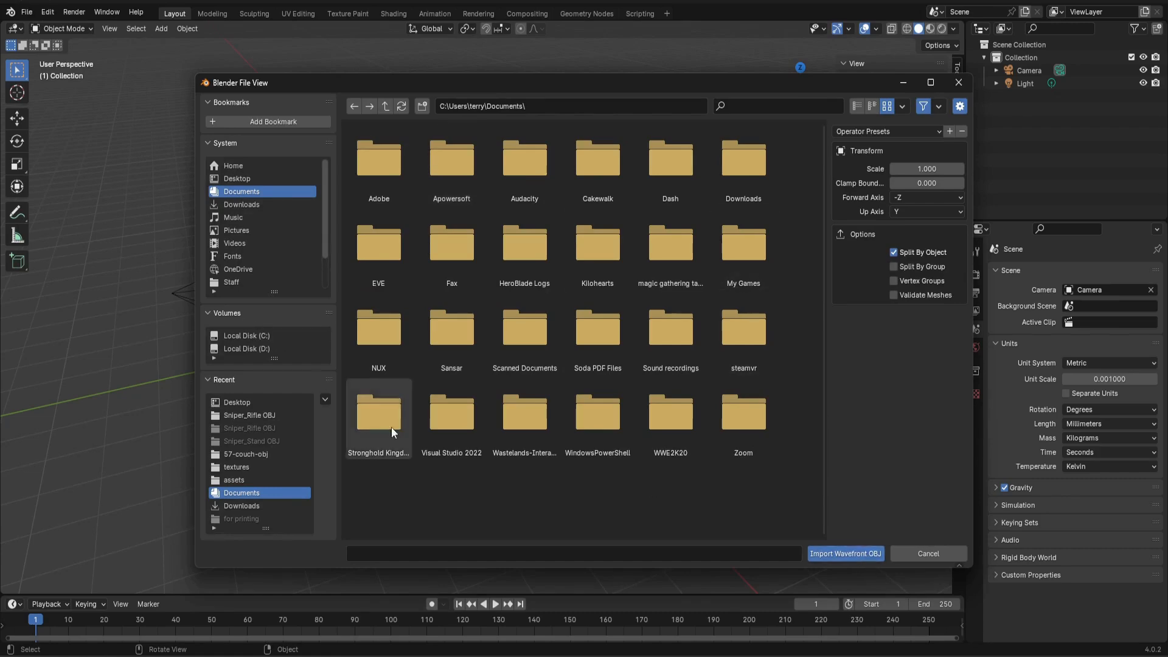
{"action": "left_click", "coordinate": [958, 83]}
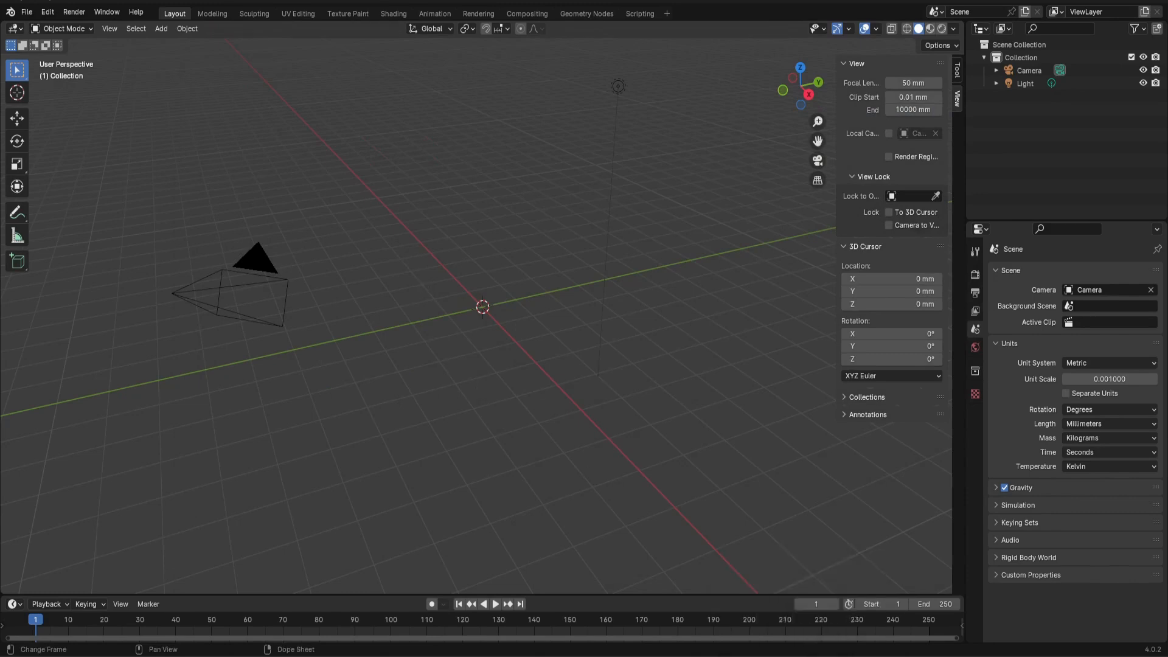
Return to the Katana folder in File Explorer and open the katana2 file in Blender.
{"action": "left_click", "coordinate": [626, 656]}
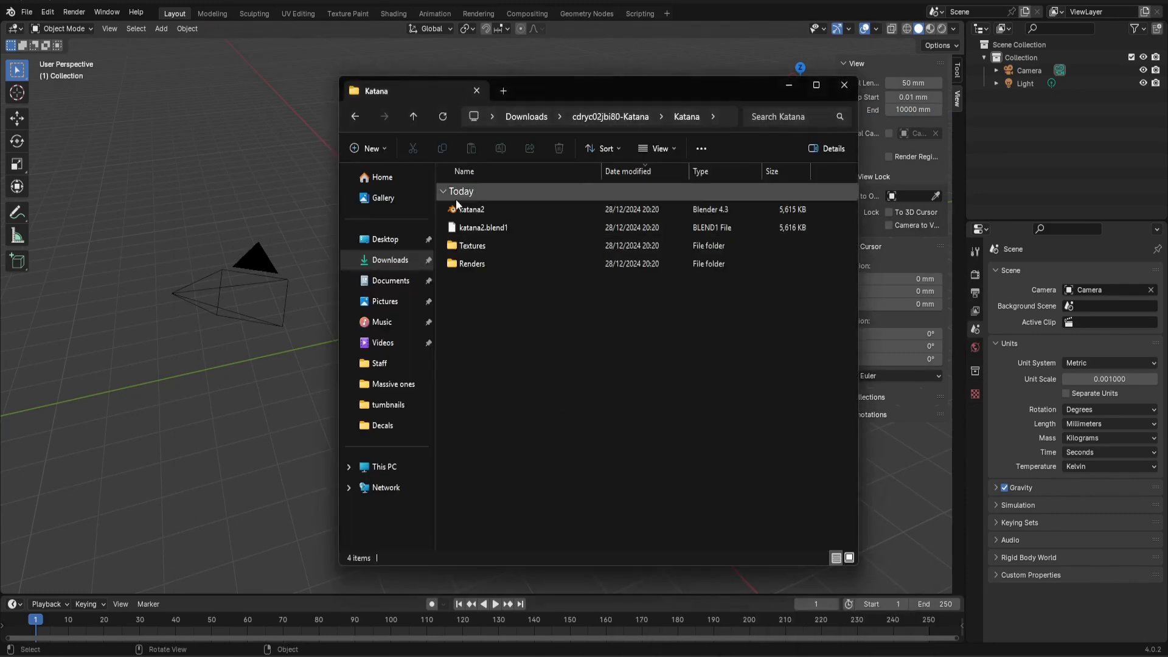
{"action": "left_click", "coordinate": [465, 211]}
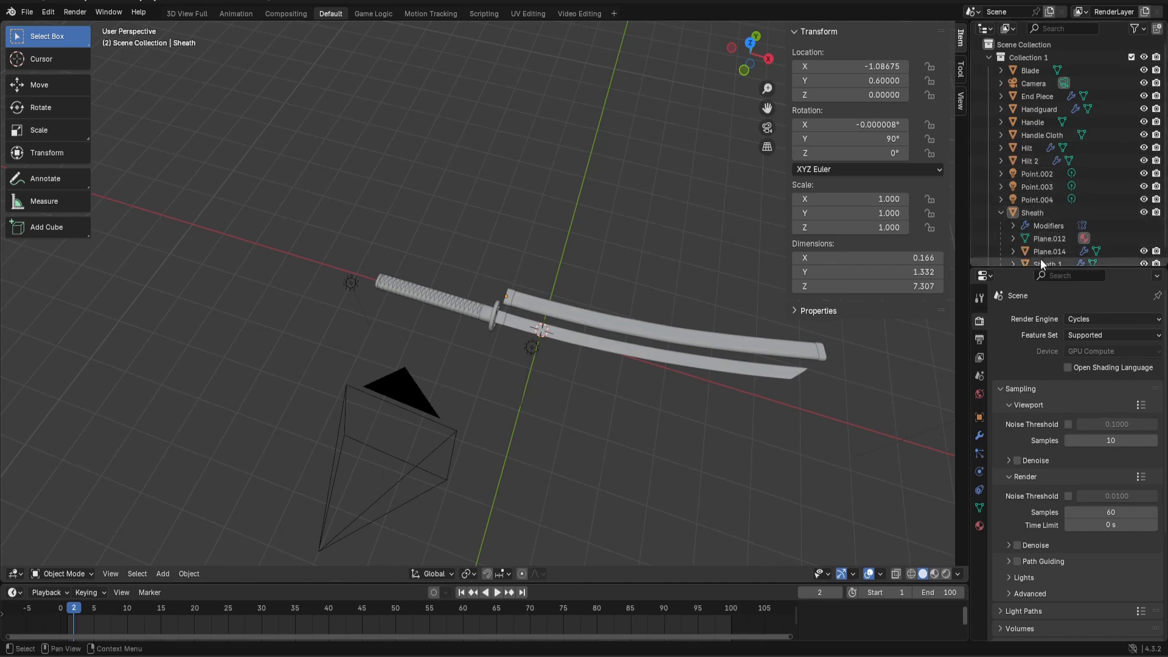
Delete the three lights Point.002, Point.003 and Point.004 from the katana scene.
{"action": "scroll", "coordinate": [1023, 175], "scroll_direction": "down", "scroll_amount": 1}
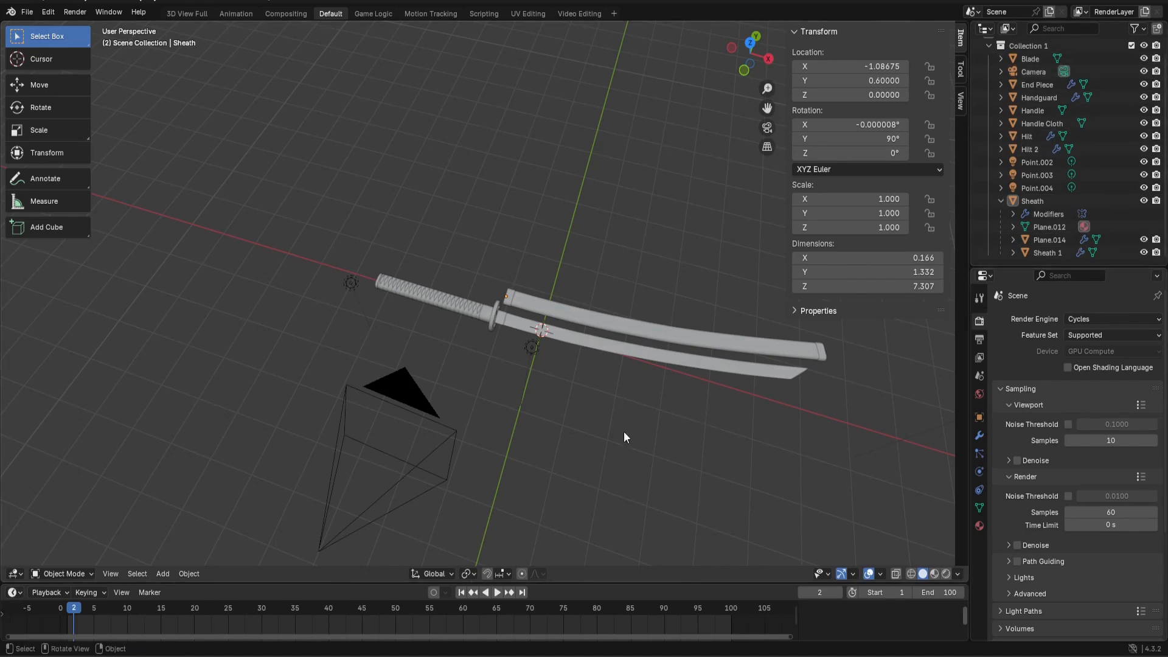
{"action": "middle_click_drag", "start_coordinate": [537, 422], "coordinate": [593, 312]}
{"action": "scroll", "coordinate": [623, 383], "scroll_direction": "up", "scroll_amount": 3}
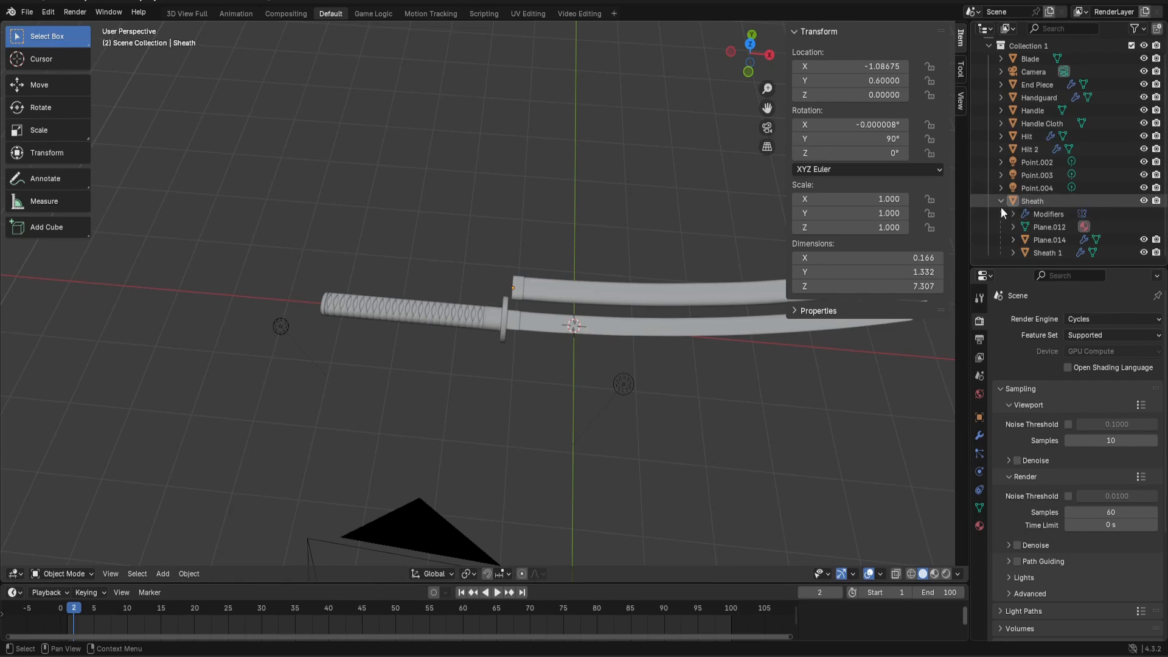
{"action": "left_click", "coordinate": [1040, 165]}
{"action": "key", "text": "Delete"}
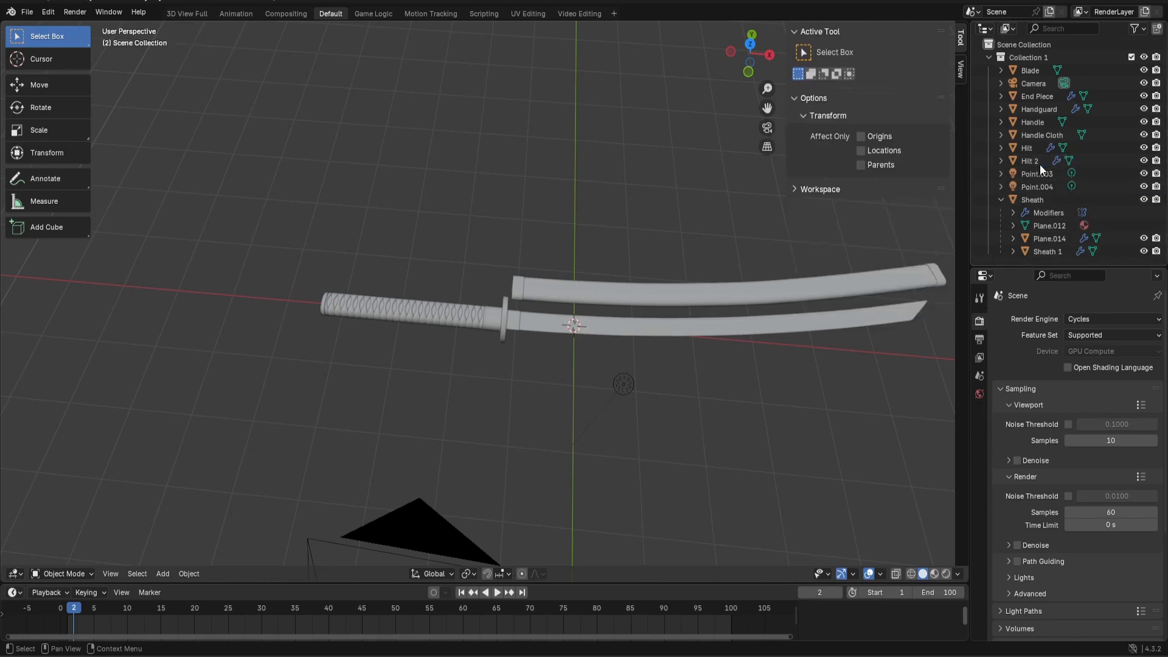
{"action": "left_click", "coordinate": [1013, 177]}
{"action": "key", "text": "Delete"}
{"action": "left_click", "coordinate": [1024, 173]}
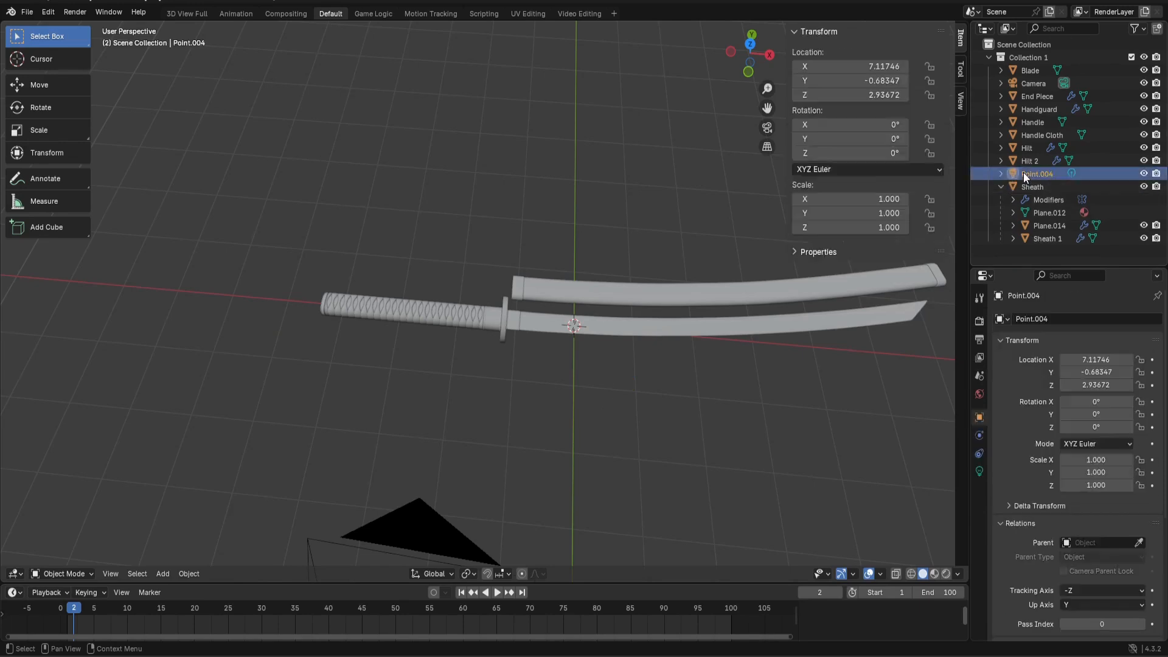
{"action": "key", "text": "Delete"}
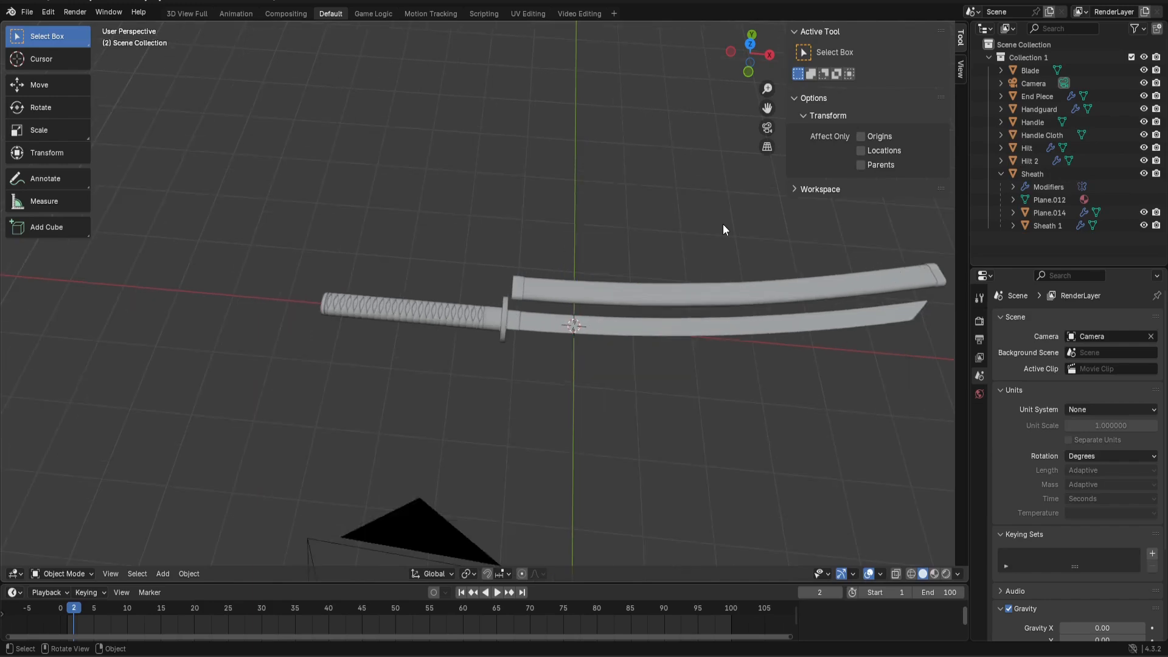
Try moving the sheath along the global Z axis to about 5.24, and undo the move.
{"action": "left_click", "coordinate": [1024, 174]}
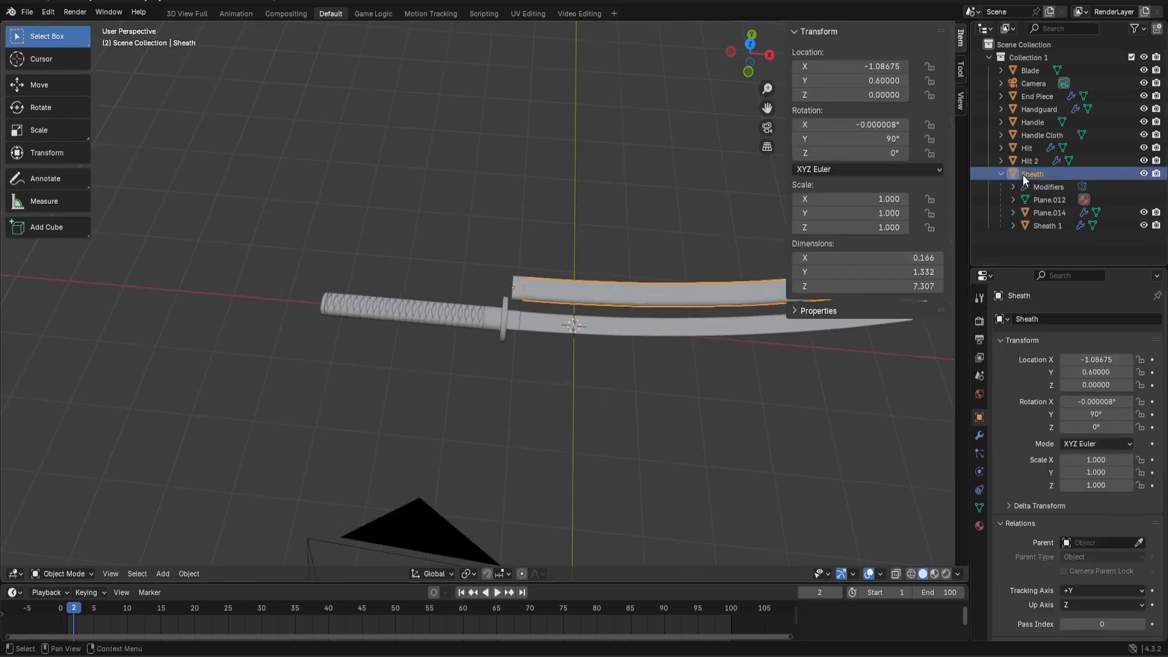
{"action": "scroll", "coordinate": [700, 252], "scroll_direction": "down", "scroll_amount": 2}
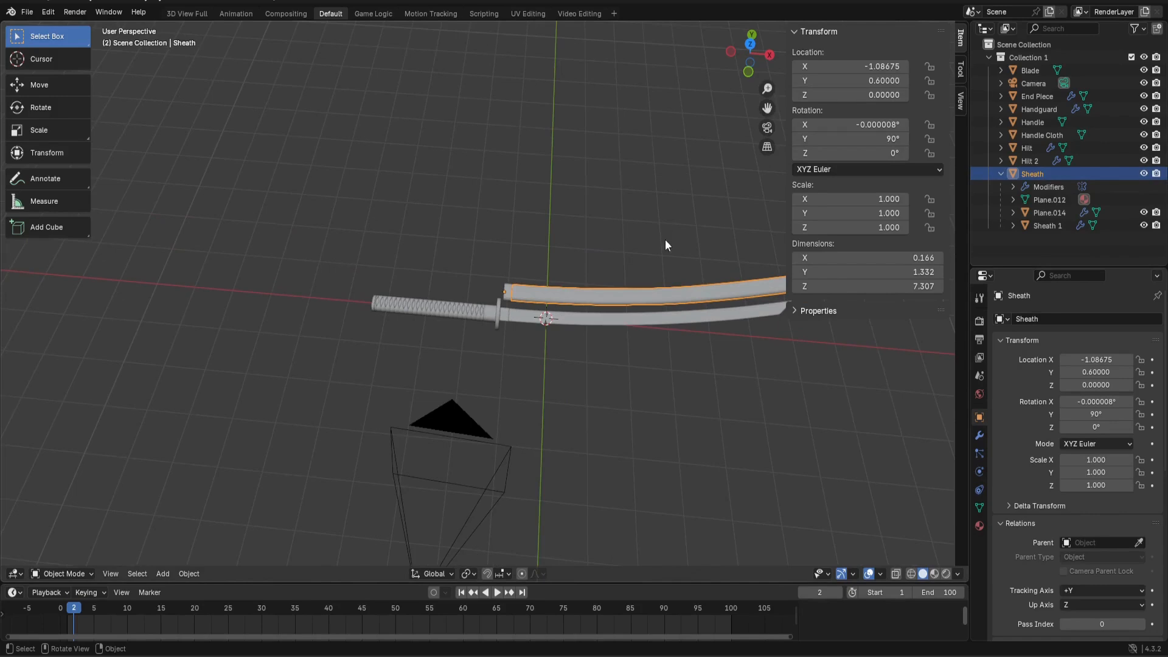
{"action": "key", "text": "g"}
{"action": "key", "text": "z"}
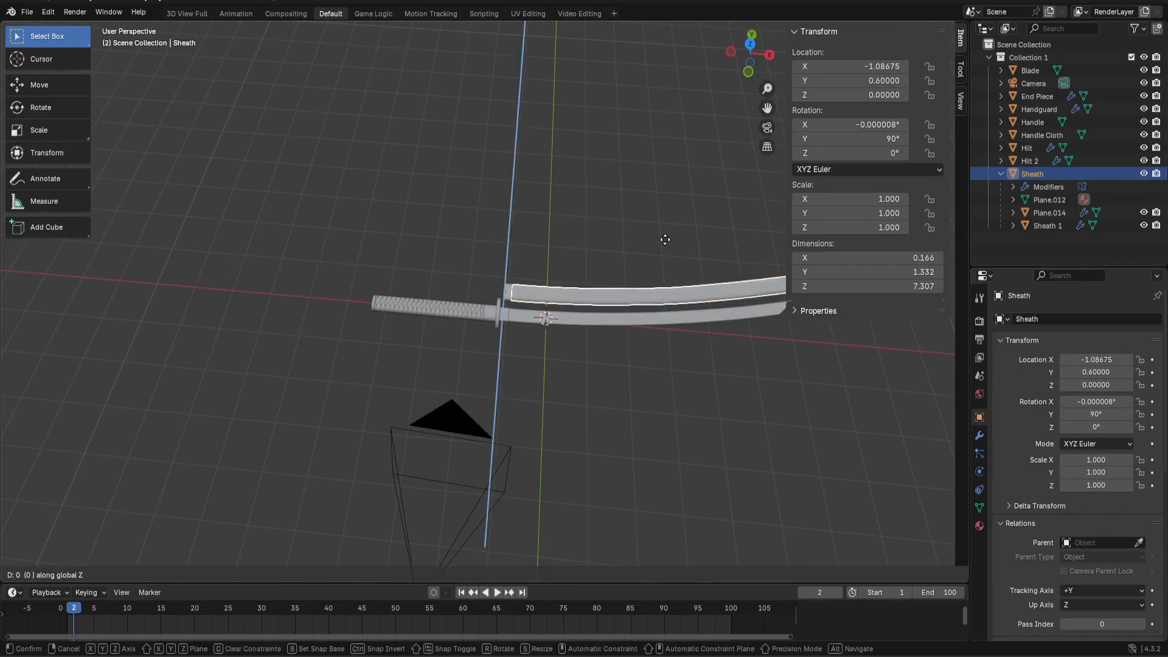
{"action": "left_click", "coordinate": [661, 73]}
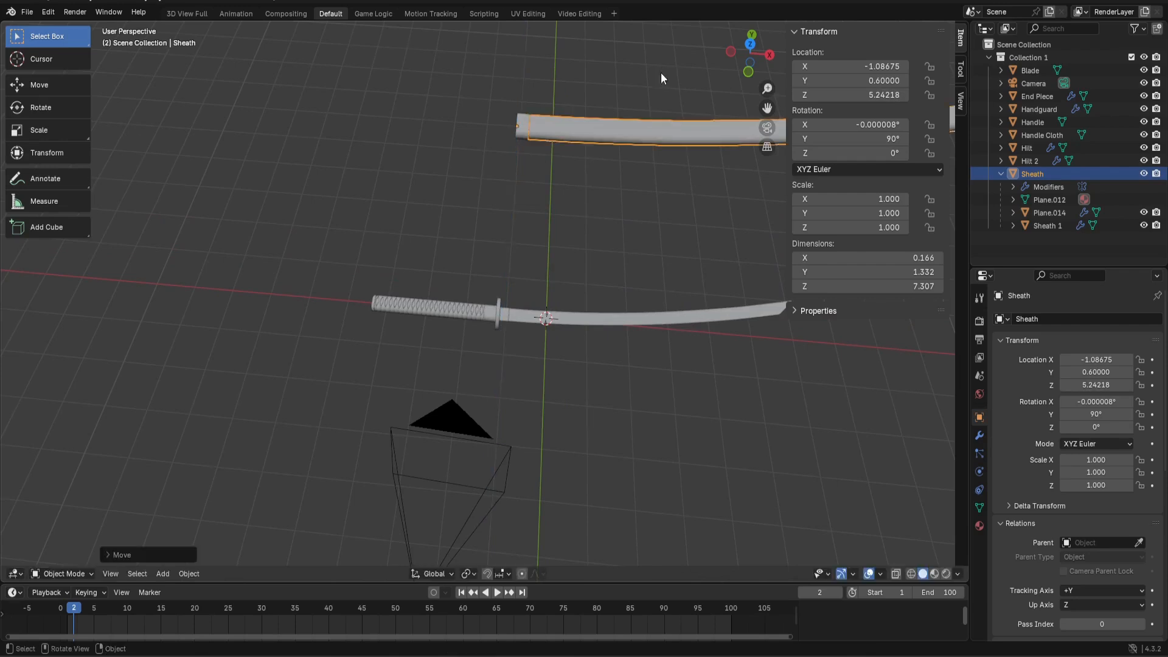
{"action": "scroll", "coordinate": [660, 75], "scroll_direction": "down", "scroll_amount": 5}
{"action": "key", "text": "ctrl+z"}
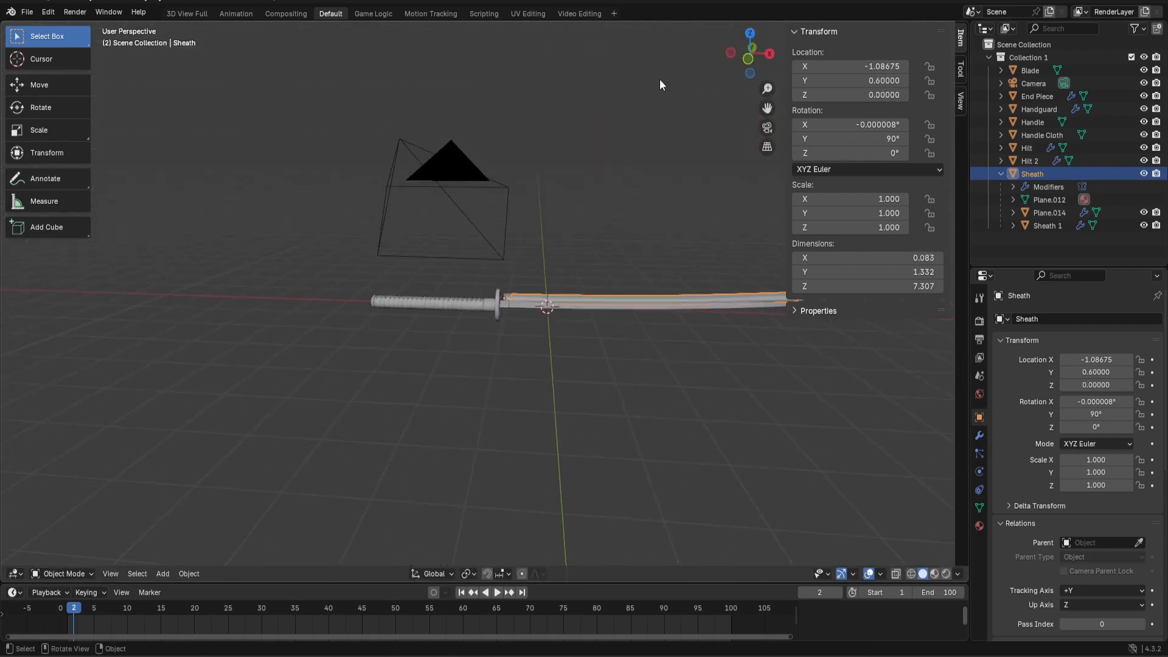
Move the sheath along the global Y axis to about 5.15, away from the sword, and deselect it.
{"action": "middle_click_drag", "start_coordinate": [659, 79], "coordinate": [658, 236]}
{"action": "key", "text": "g"}
{"action": "key", "text": "y"}
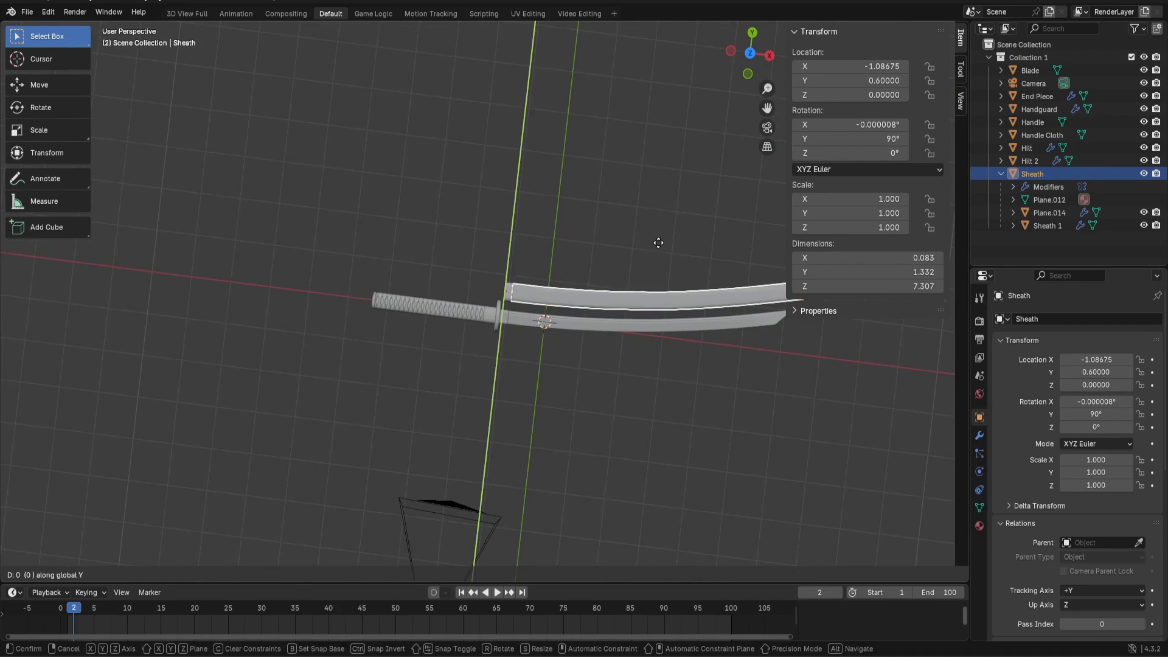
{"action": "left_click", "coordinate": [633, 159]}
{"action": "middle_click_drag", "start_coordinate": [632, 163], "coordinate": [598, 272]}
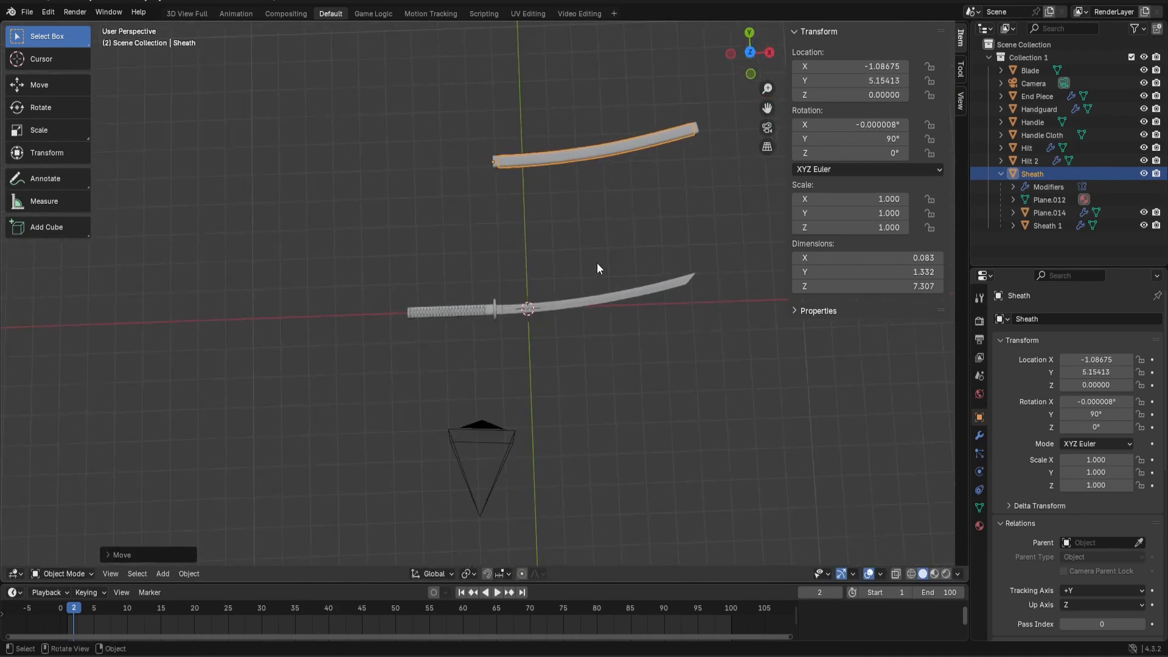
{"action": "left_click", "coordinate": [594, 244]}
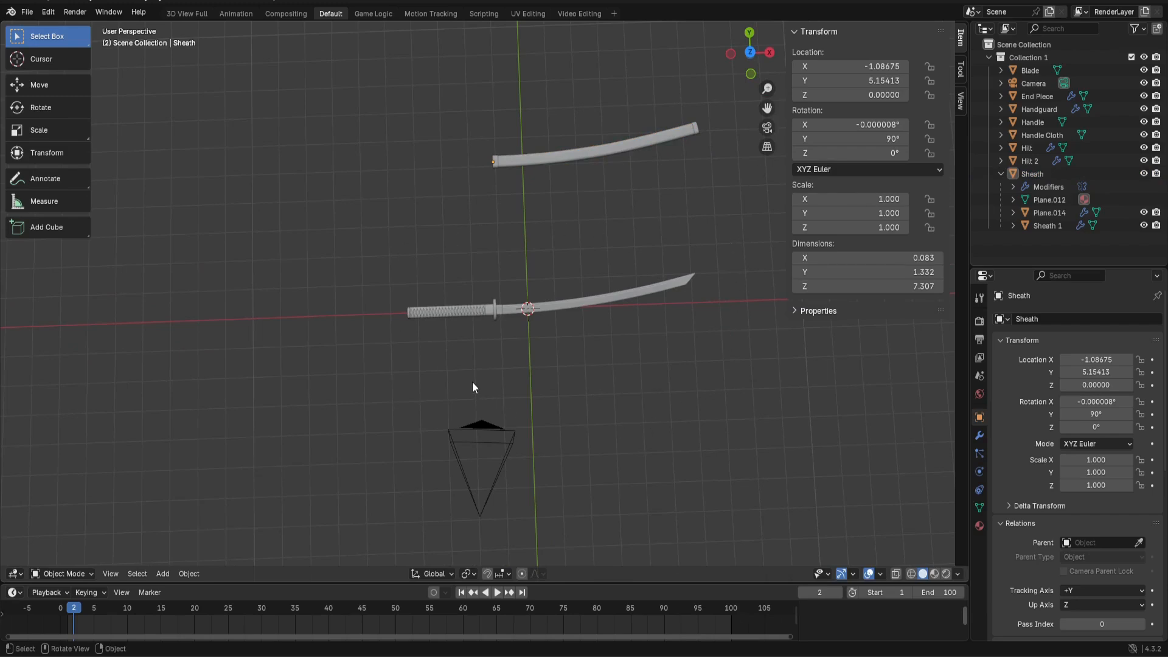
Try to join all the sword parts by box-selecting the whole sword without the sheath and camera.
{"action": "left_click_drag", "start_coordinate": [365, 237], "coordinate": [721, 378]}
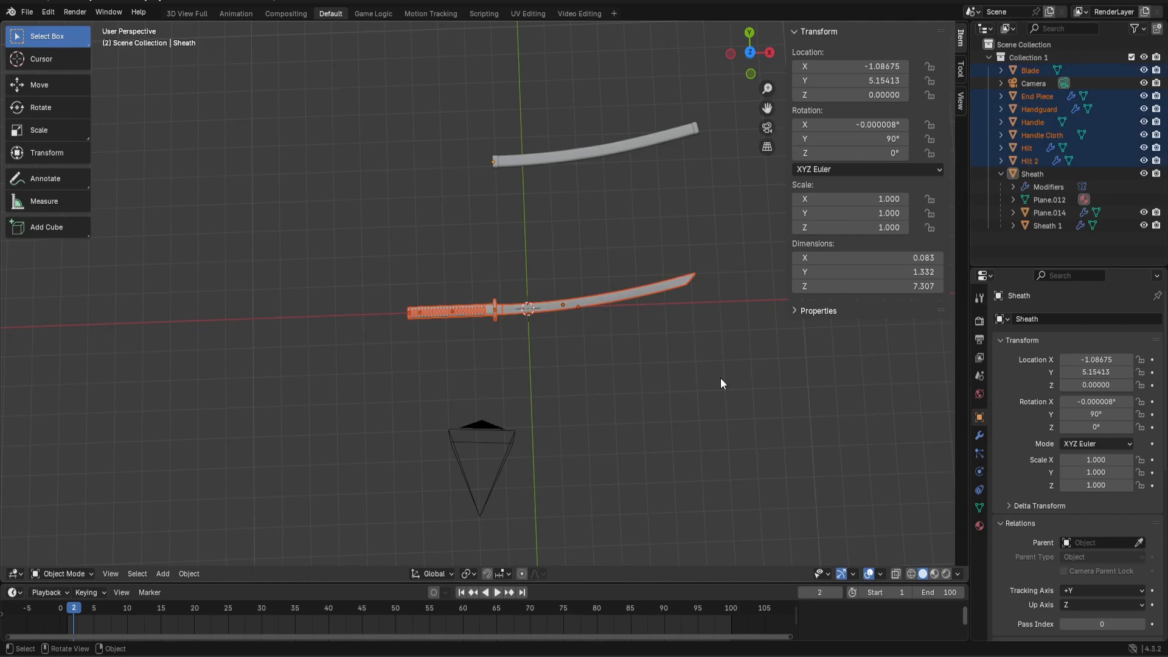
{"action": "scroll", "coordinate": [721, 378], "scroll_direction": "up", "scroll_amount": 2}
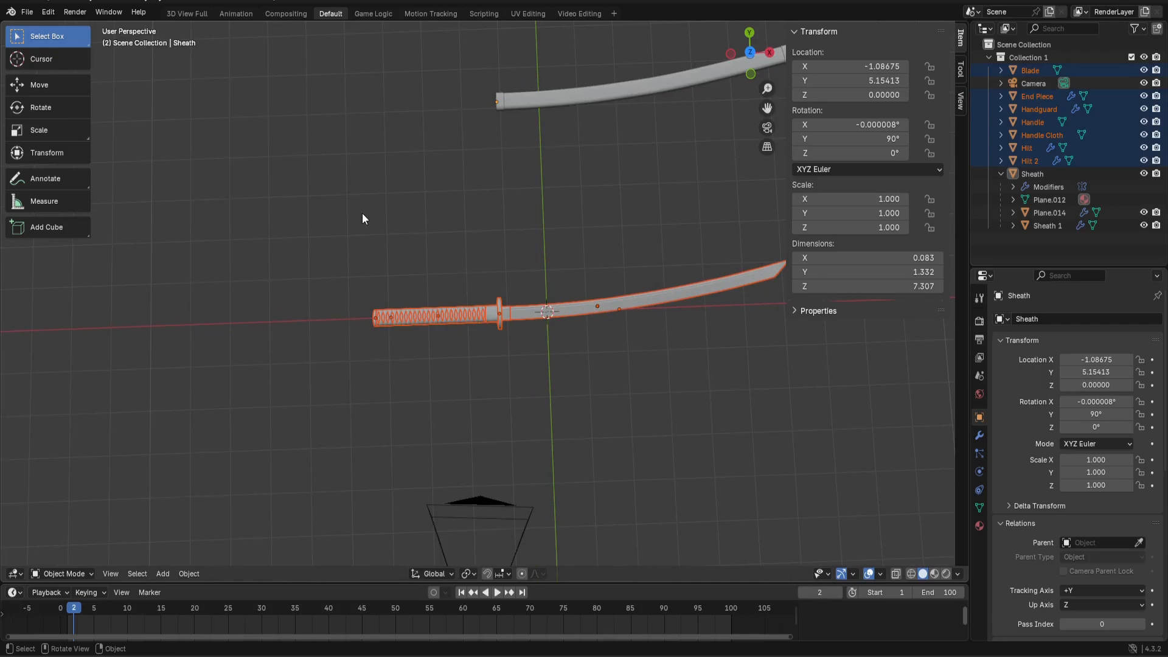
{"action": "key", "text": "b"}
{"action": "left_click_drag", "start_coordinate": [299, 186], "coordinate": [826, 403]}
{"action": "middle_click_drag", "start_coordinate": [824, 403], "coordinate": [821, 376]}
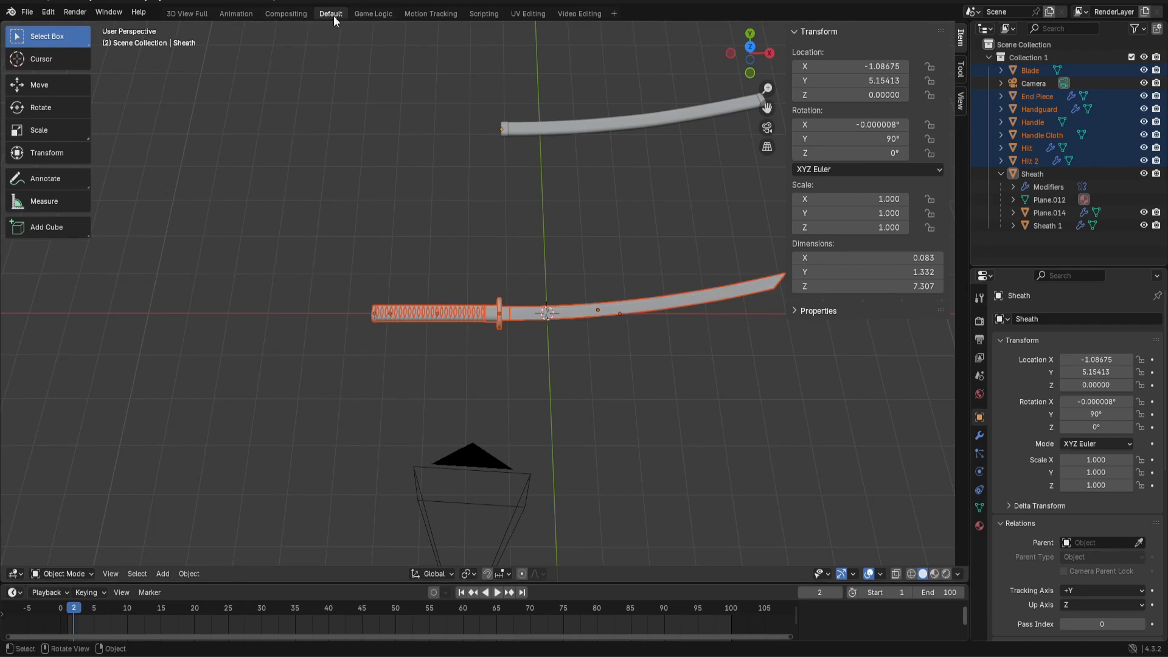
{"action": "middle_click_drag", "start_coordinate": [564, 199], "coordinate": [146, 67]}
{"action": "middle_click_drag", "start_coordinate": [519, 195], "coordinate": [496, 211]}
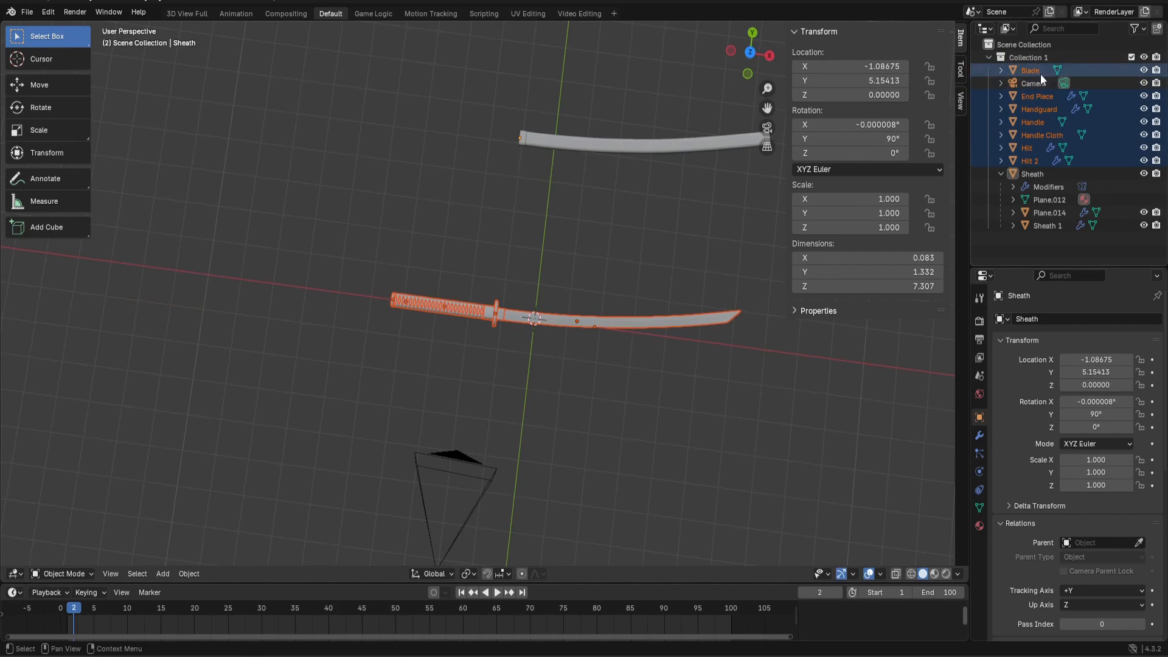
{"action": "right_click", "coordinate": [648, 325]}
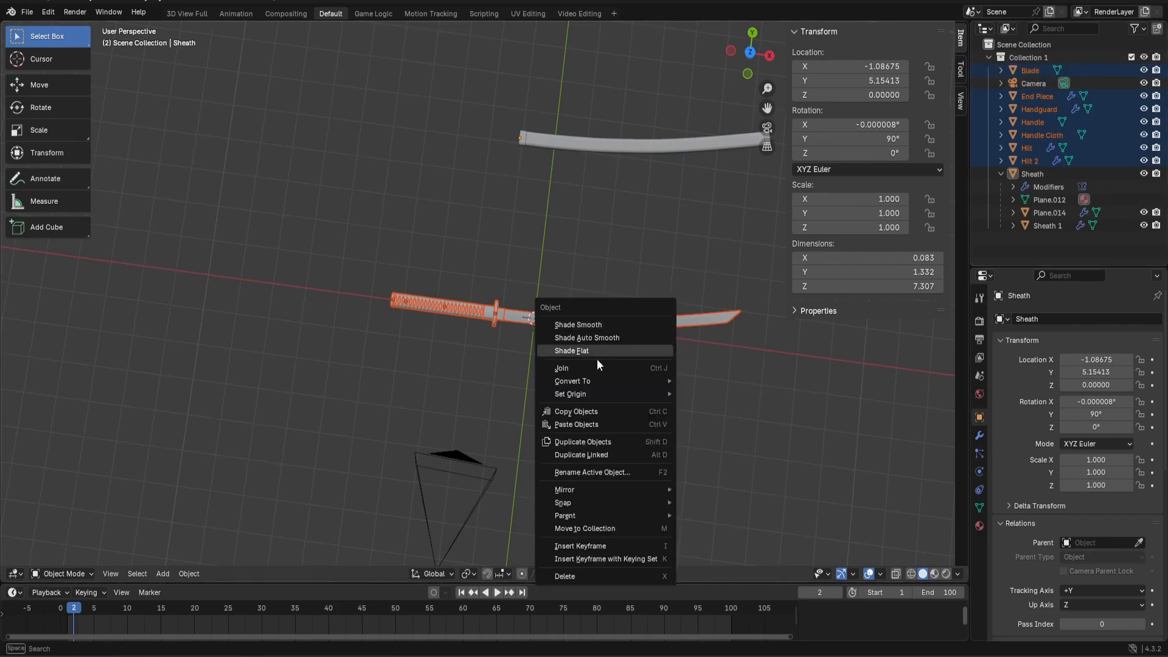
{"action": "left_click", "coordinate": [578, 376]}
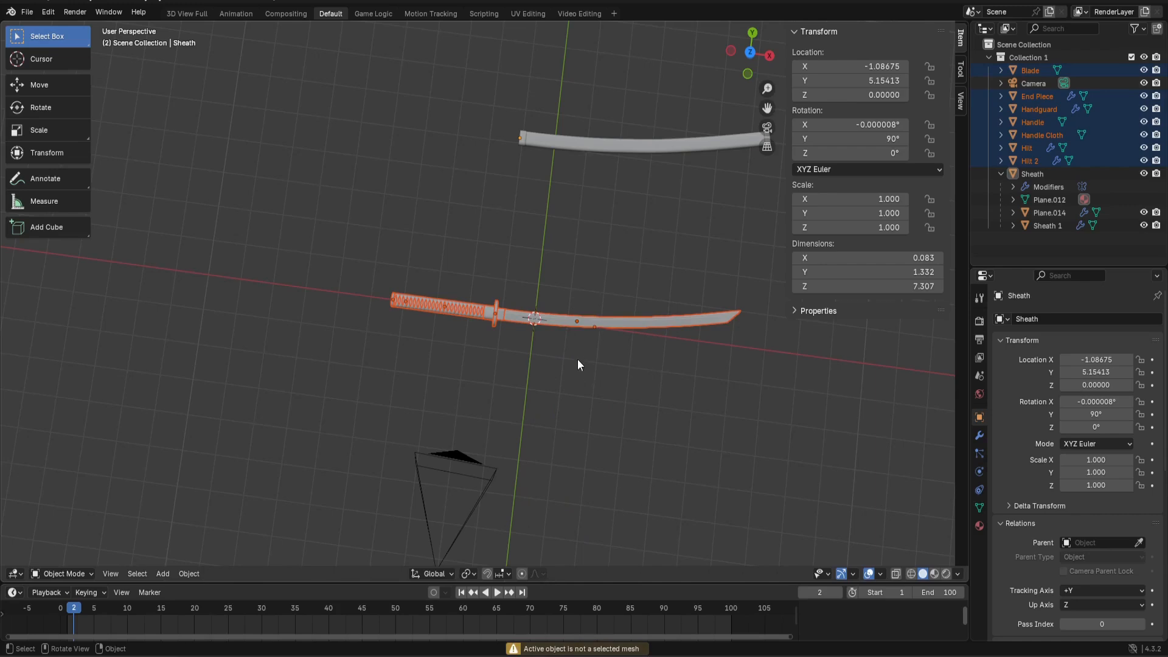
{"action": "middle_click_drag", "start_coordinate": [578, 360], "coordinate": [597, 341]}
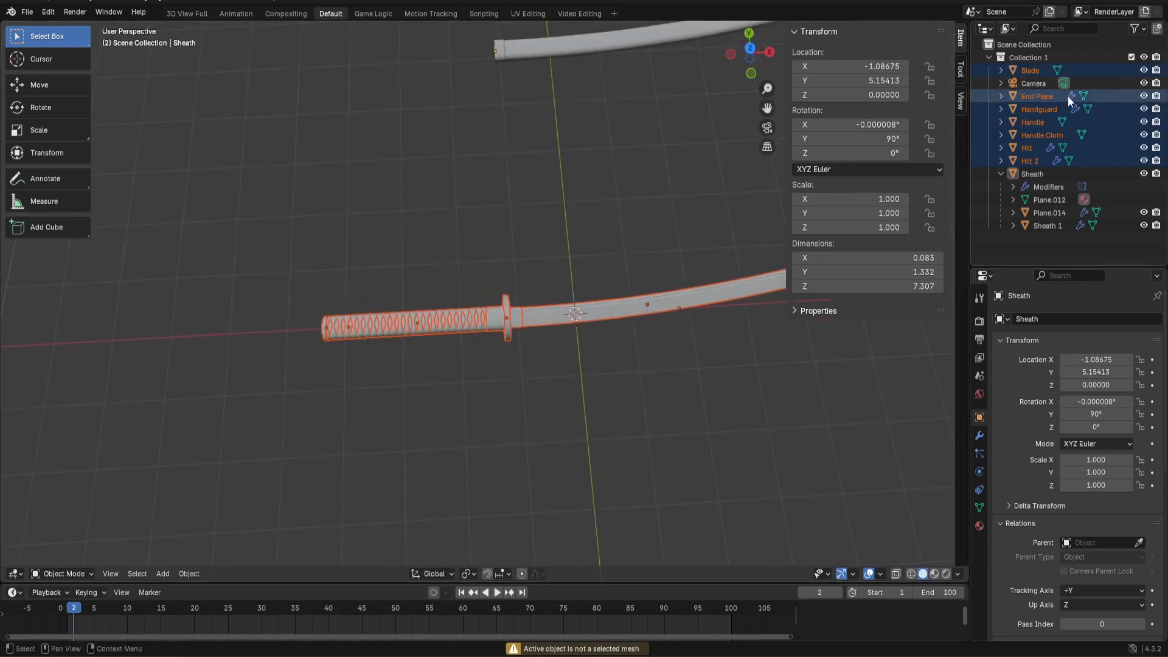
Join the Blade, End Piece, Handguard, Handle, Handle Cloth and Hilt into Hilt 2 as the active object.
{"action": "left_click", "coordinate": [1039, 97]}
{"action": "left_click", "coordinate": [1028, 72], "text": "ctrl"}
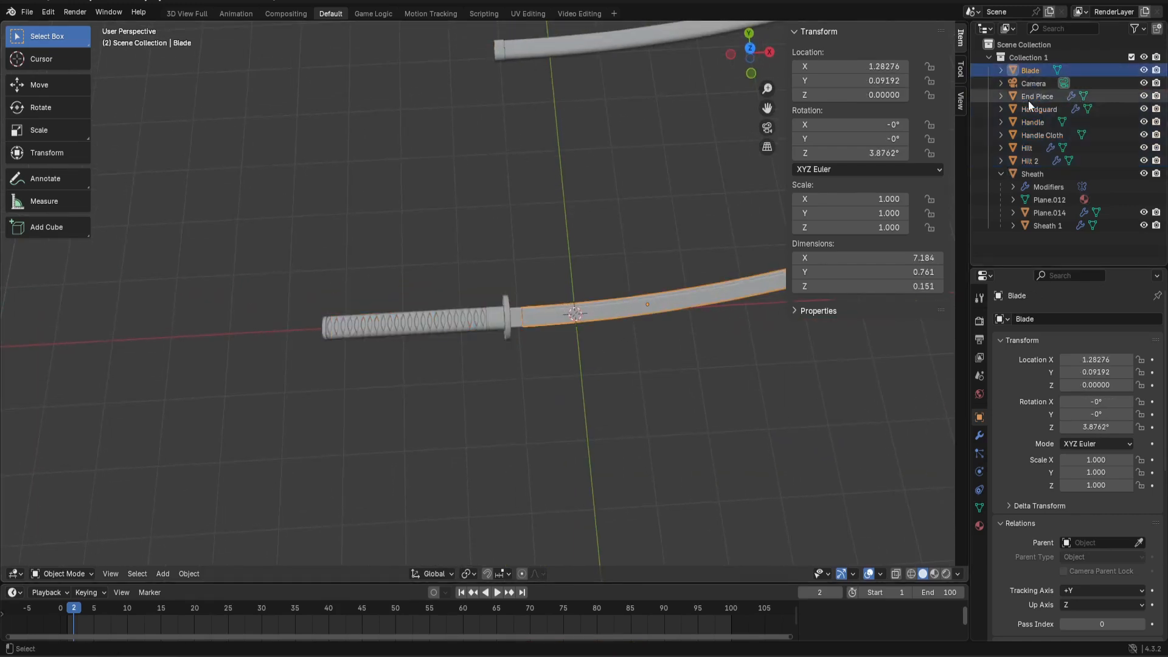
{"action": "left_click", "coordinate": [1029, 98], "text": "ctrl"}
{"action": "left_click", "coordinate": [1028, 109], "text": "ctrl"}
{"action": "left_click", "coordinate": [1028, 122], "text": "ctrl"}
{"action": "left_click", "coordinate": [1028, 135], "text": "ctrl"}
{"action": "left_click", "coordinate": [1027, 148], "text": "ctrl"}
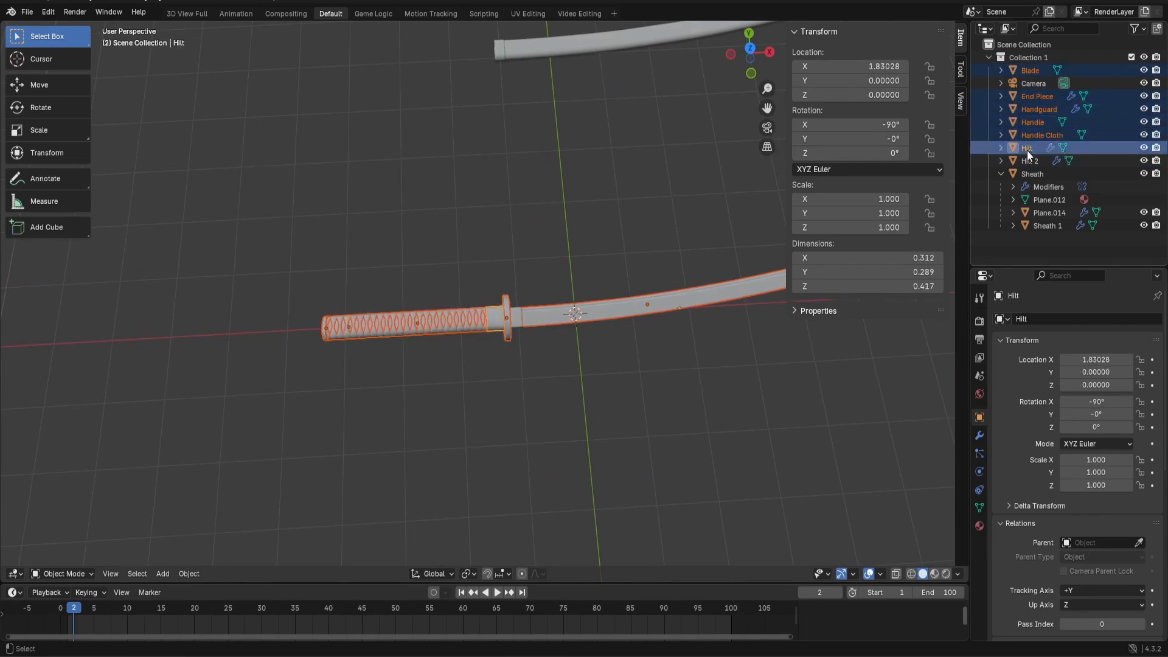
{"action": "left_click", "coordinate": [1027, 161], "text": "ctrl"}
{"action": "left_click", "coordinate": [1026, 169], "text": "ctrl"}
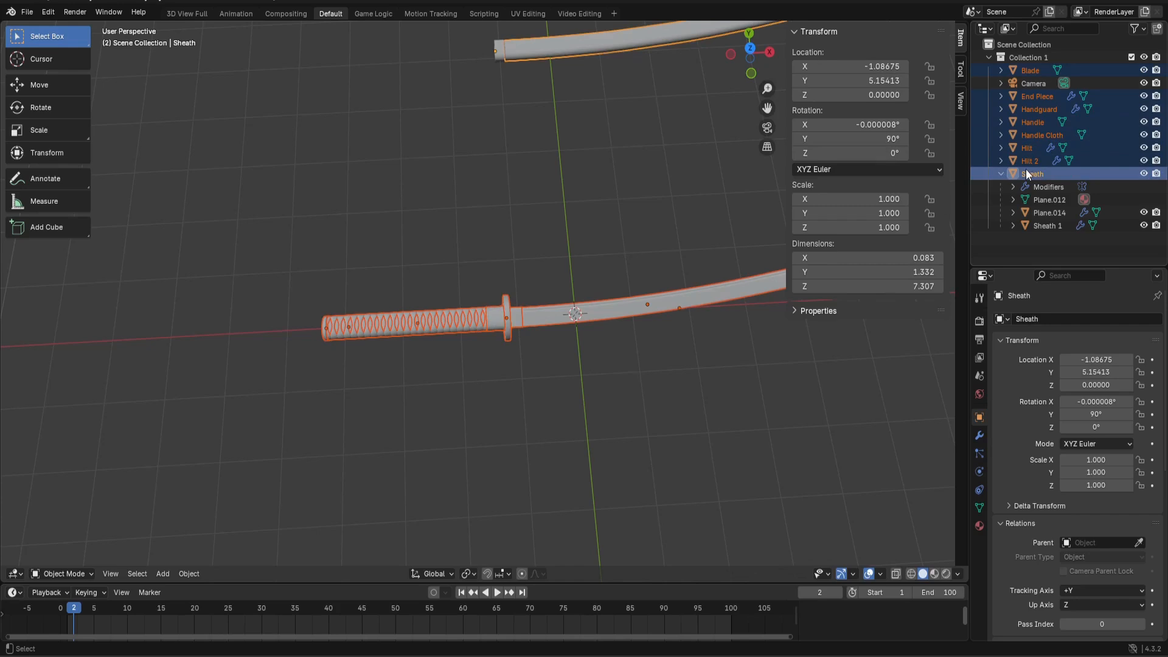
{"action": "left_click", "coordinate": [1026, 162], "text": "ctrl"}
{"action": "right_click", "coordinate": [1026, 161]}
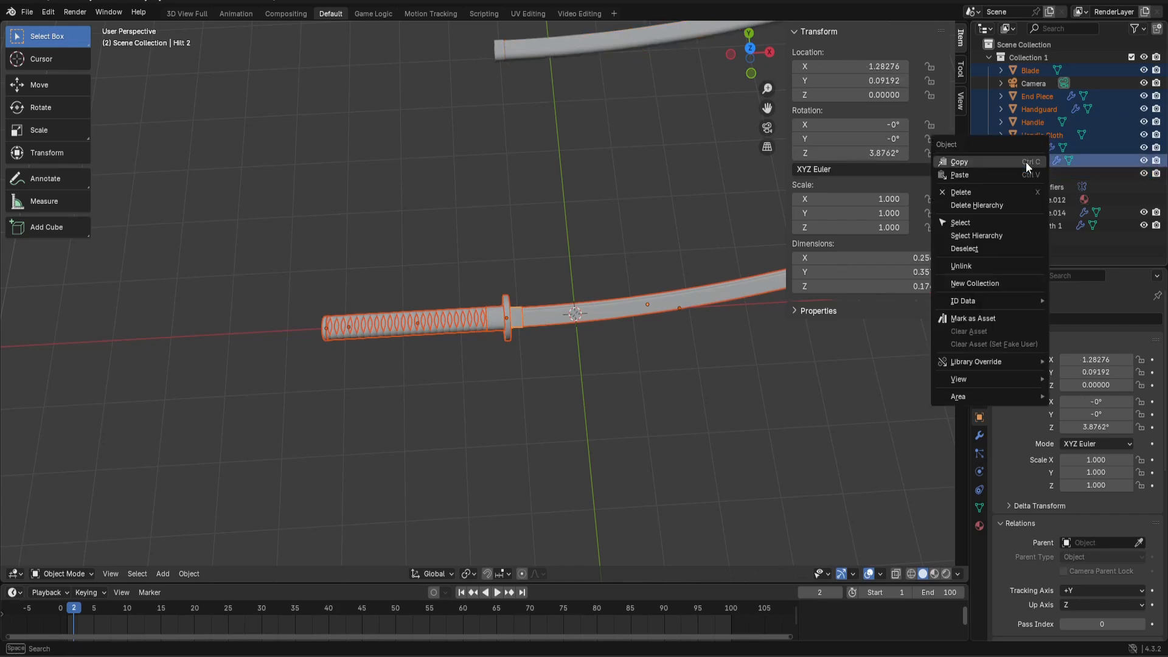
{"action": "right_click", "coordinate": [481, 327]}
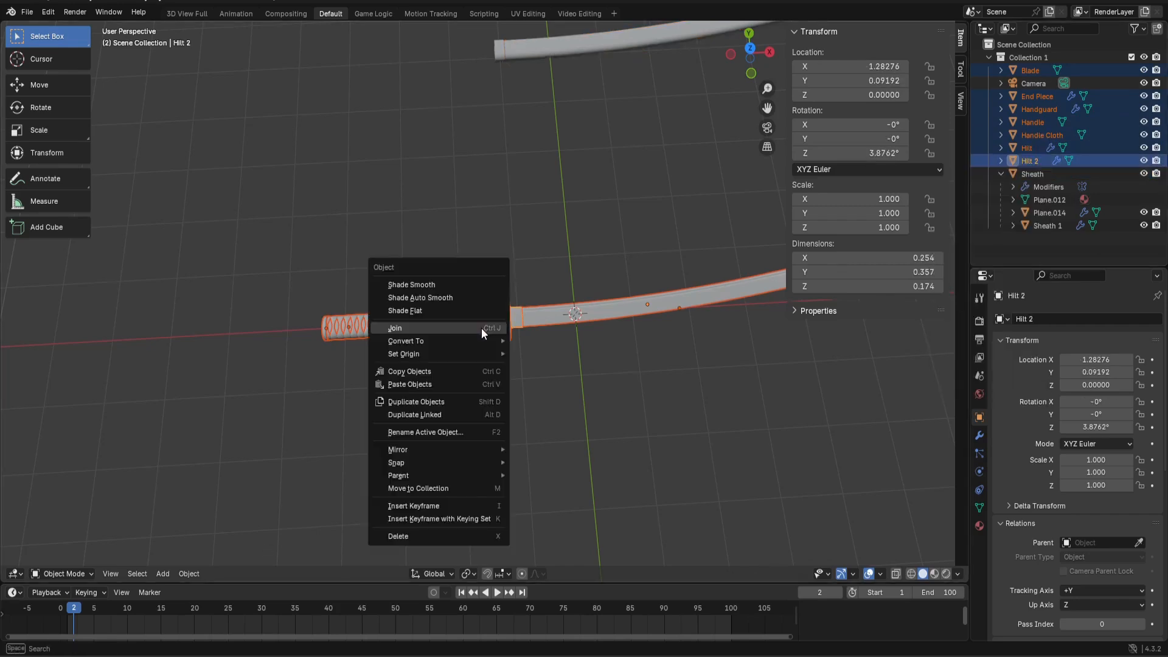
{"action": "left_click", "coordinate": [458, 330]}
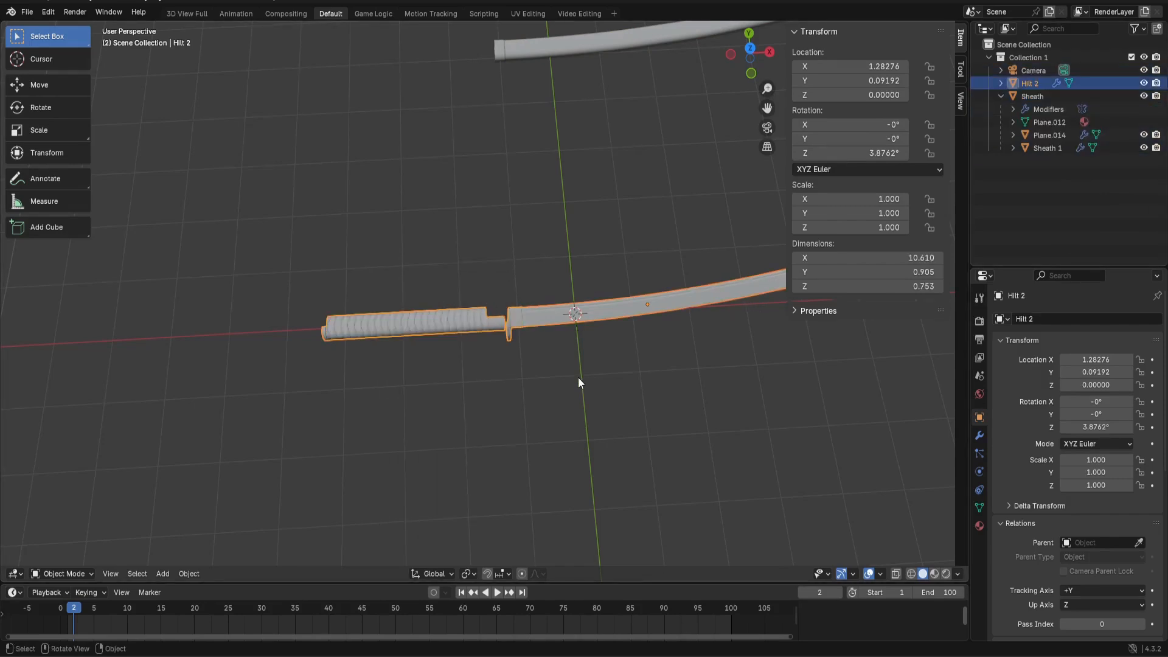
Inspect the joined sword around the handguard and handle, and undo the join.
{"action": "scroll", "coordinate": [579, 378], "scroll_direction": "up", "scroll_amount": 6}
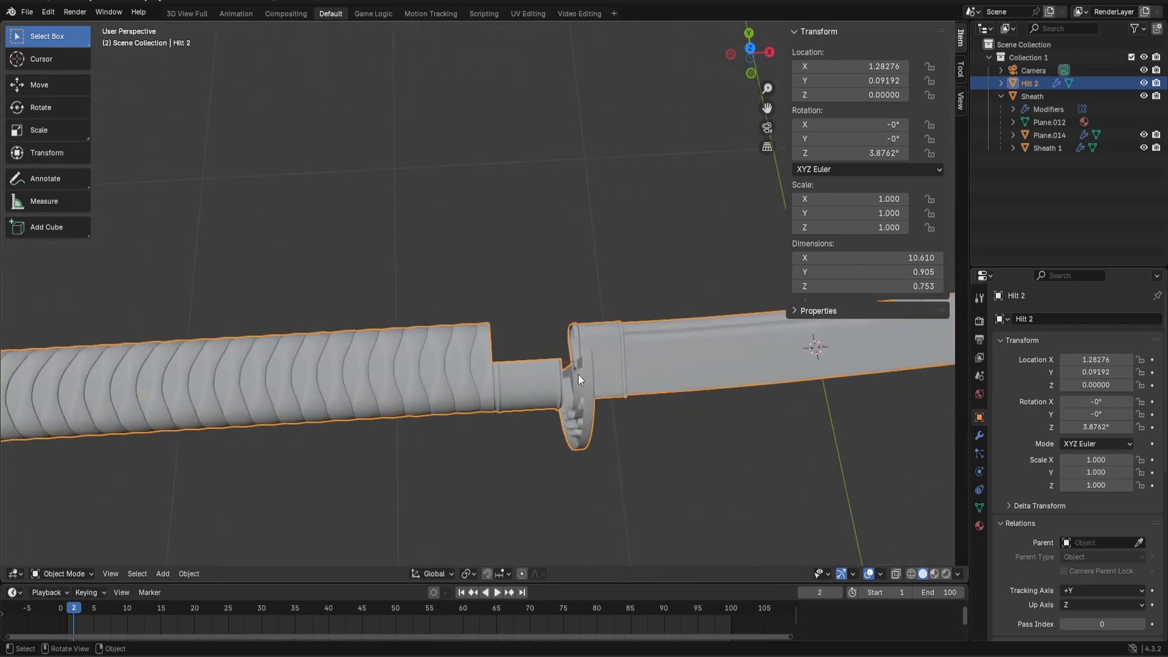
{"action": "middle_click_drag", "start_coordinate": [578, 375], "coordinate": [710, 309]}
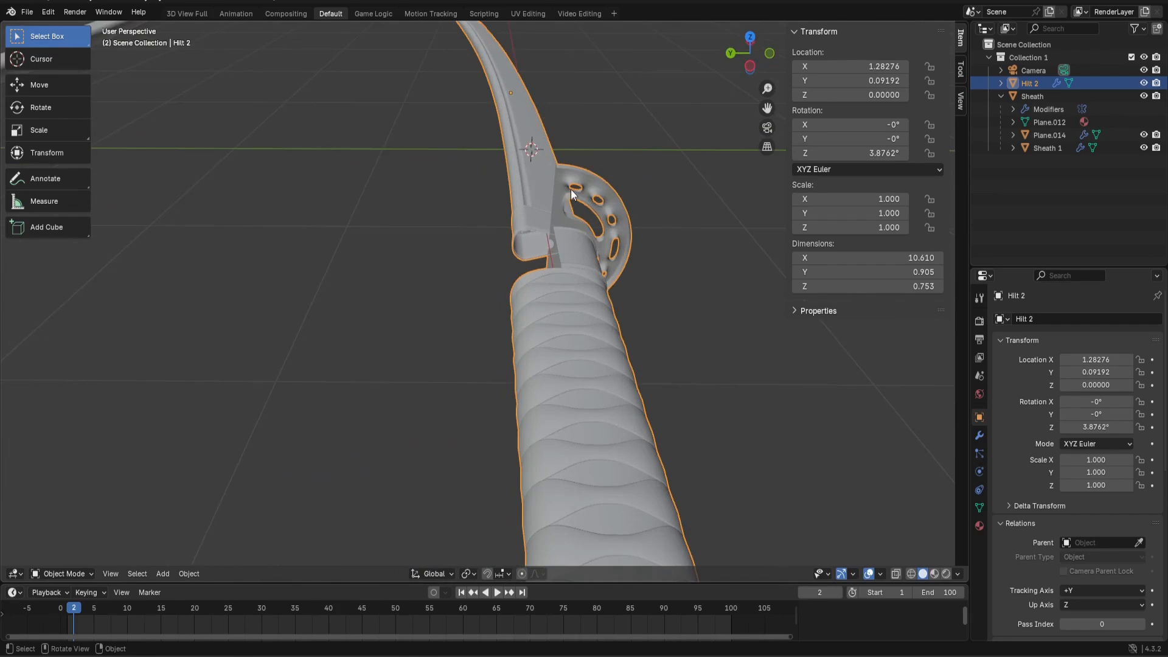
{"action": "middle_click_drag", "start_coordinate": [583, 308], "coordinate": [650, 313]}
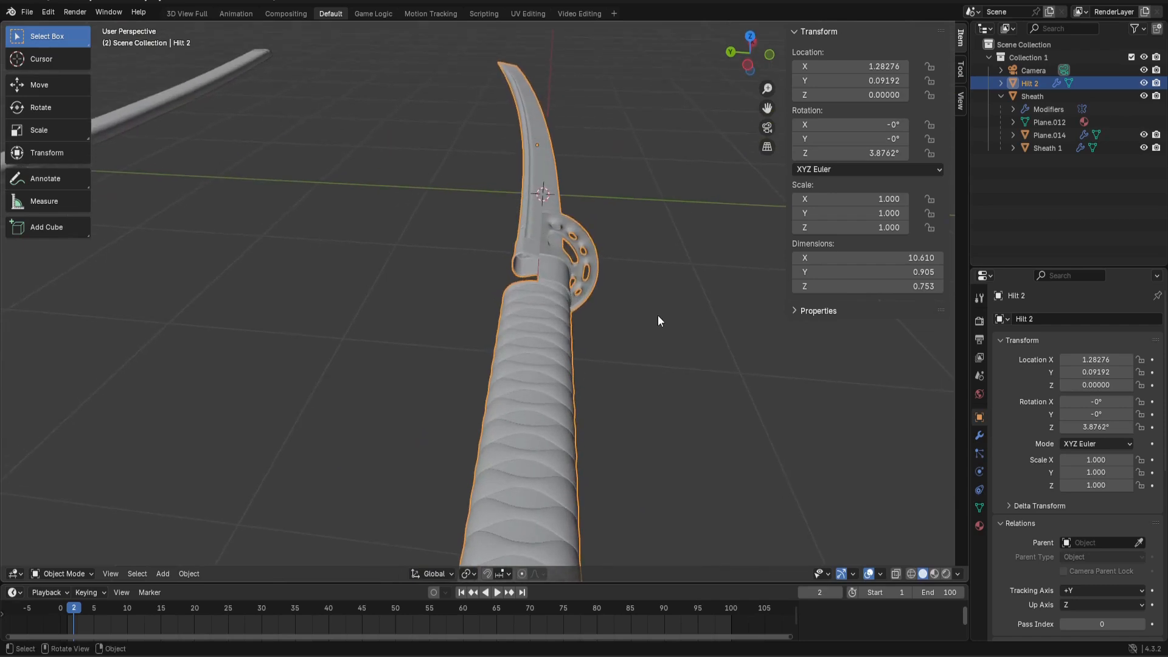
{"action": "key", "text": "ctrl+z"}
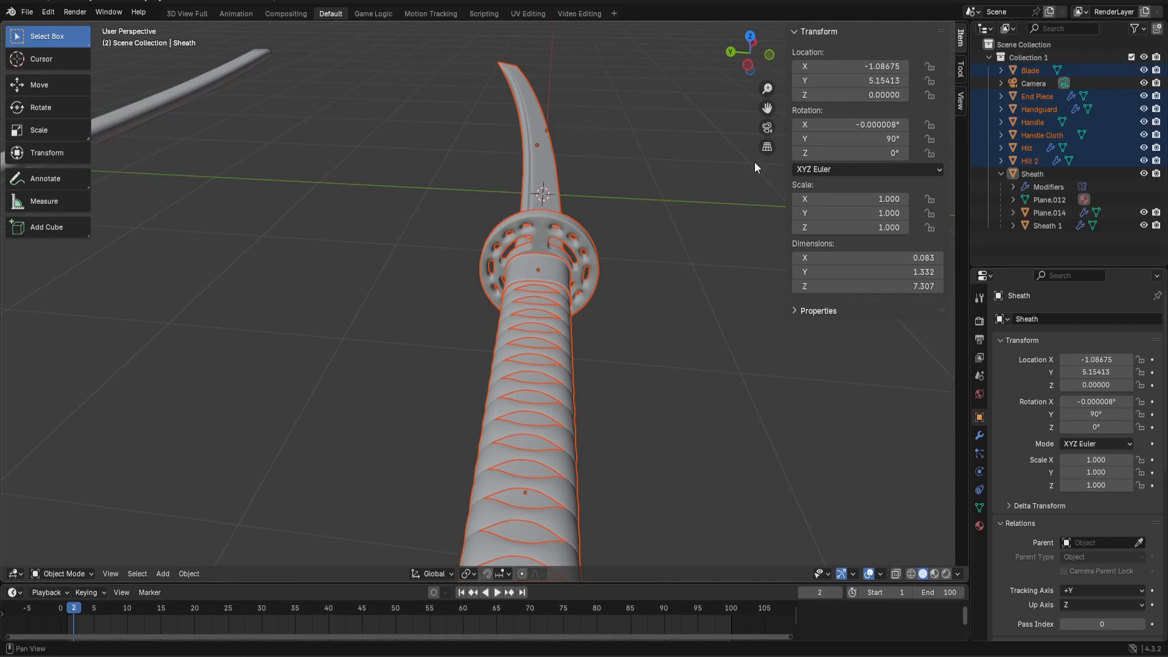
Apply the Mirror modifier on the Handguard.
{"action": "left_click", "coordinate": [649, 200]}
{"action": "left_click", "coordinate": [563, 231]}
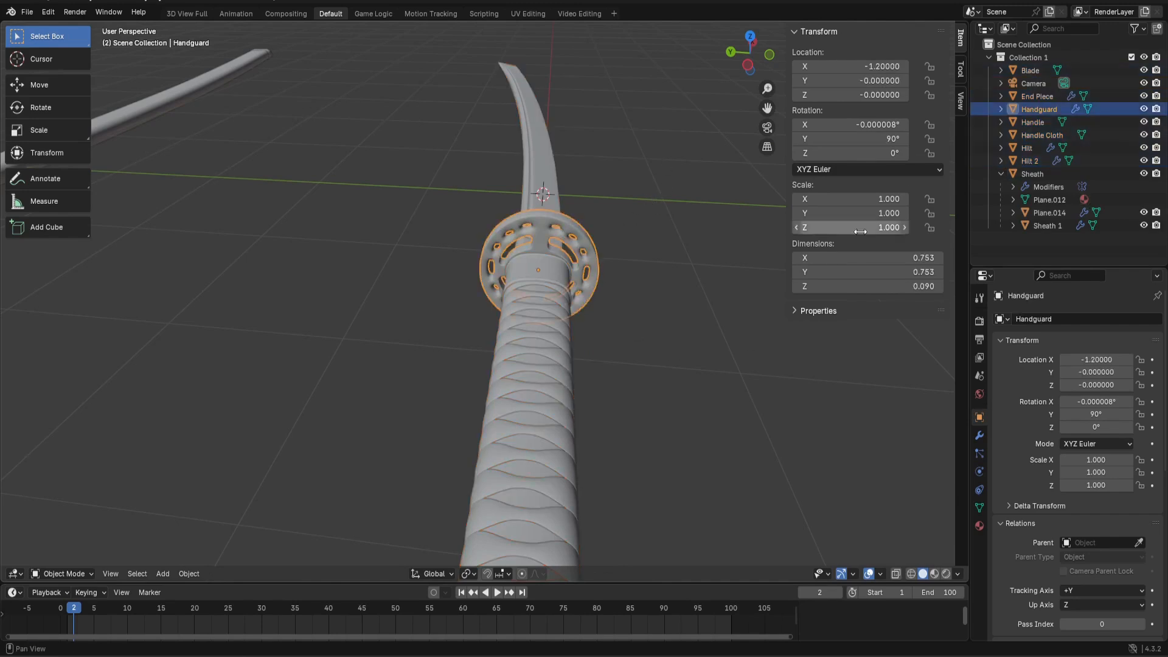
{"action": "left_click", "coordinate": [1001, 108]}
{"action": "left_click", "coordinate": [1019, 133]}
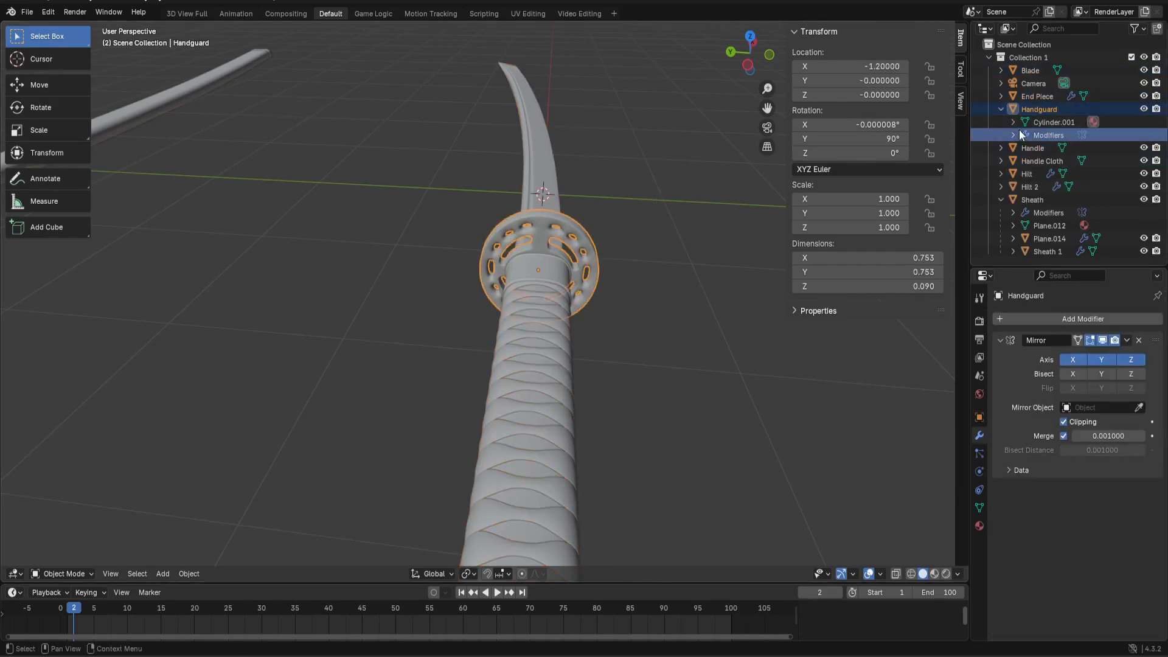
{"action": "left_click", "coordinate": [1129, 344]}
{"action": "left_click", "coordinate": [1082, 358]}
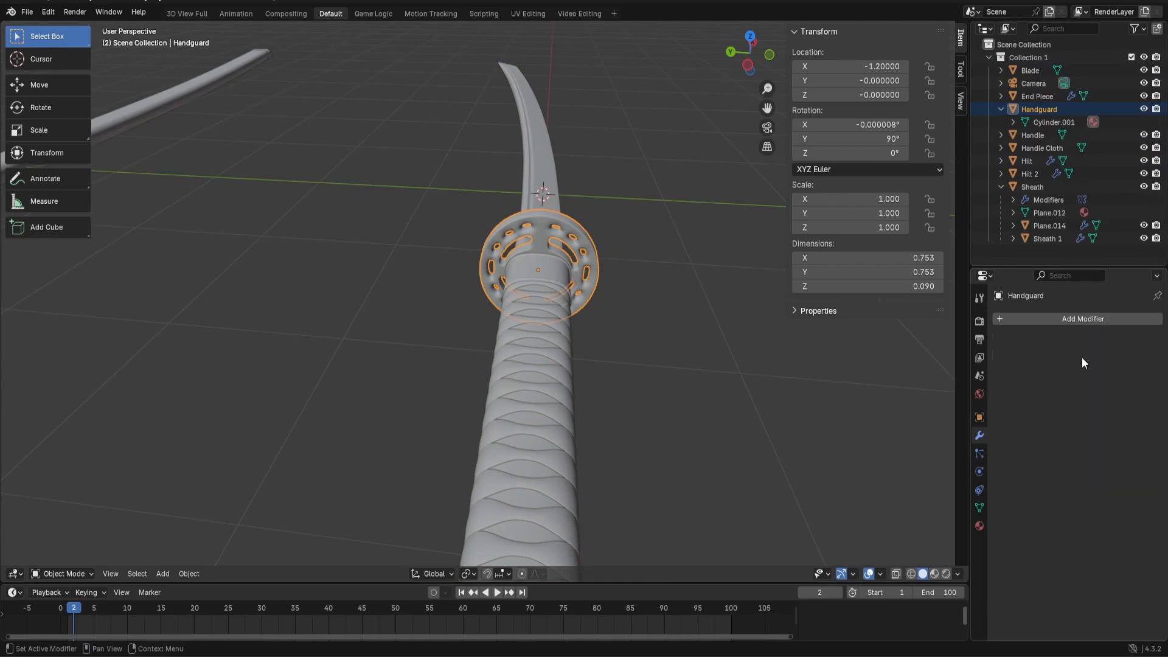
{"action": "left_click", "coordinate": [1001, 109]}
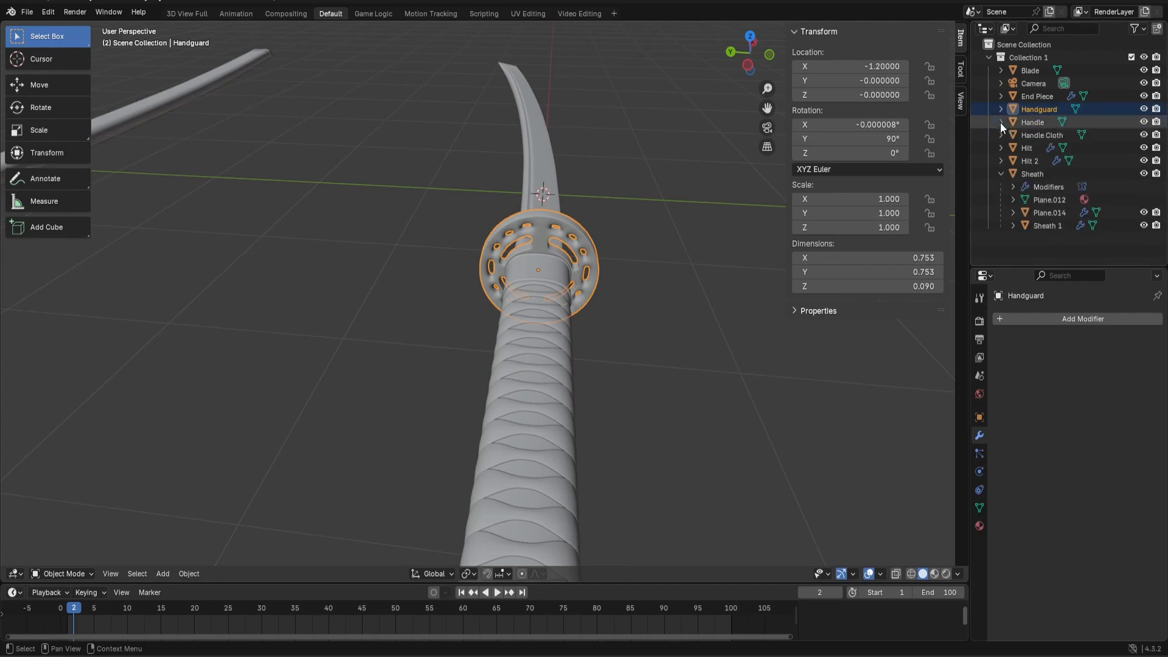
Check the Handle Cloth for modifiers and apply the Mirror modifier on the End Piece.
{"action": "left_click", "coordinate": [1000, 135]}
{"action": "left_click", "coordinate": [1001, 135]}
{"action": "left_click", "coordinate": [1001, 96]}
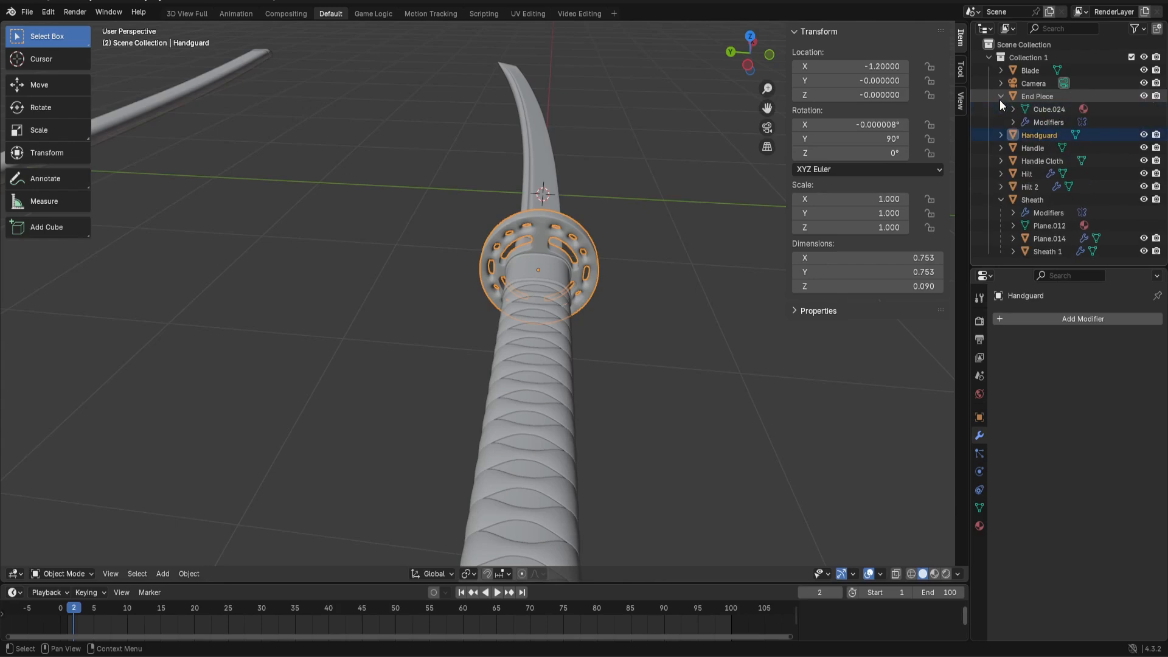
{"action": "left_click", "coordinate": [1045, 122]}
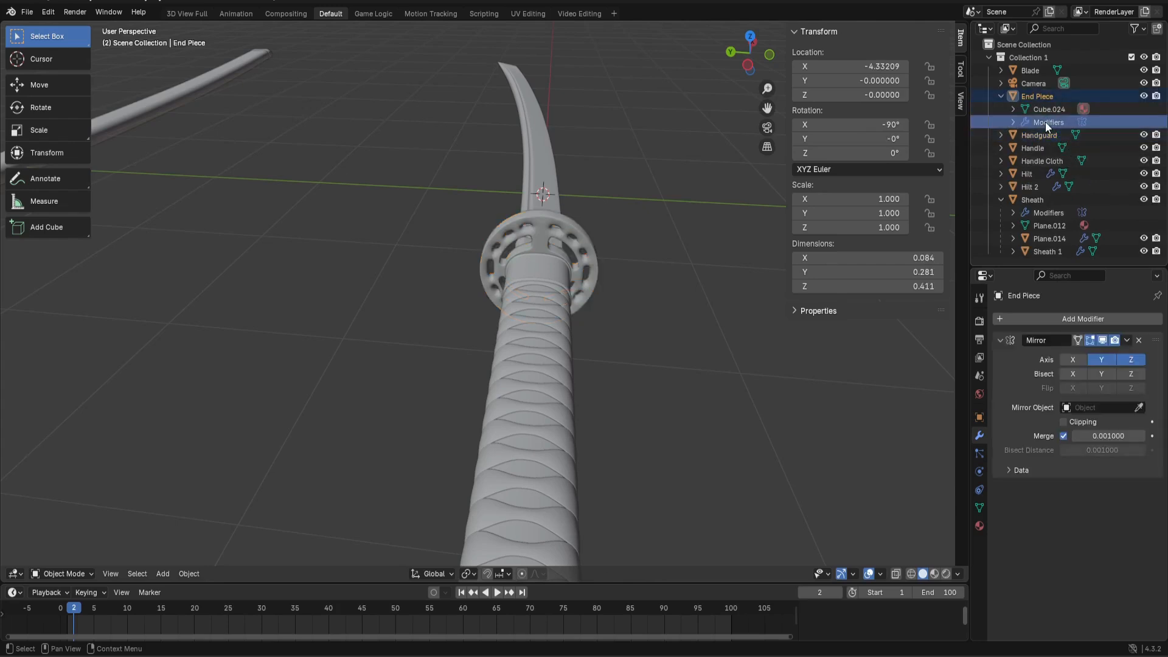
{"action": "left_click", "coordinate": [1127, 340]}
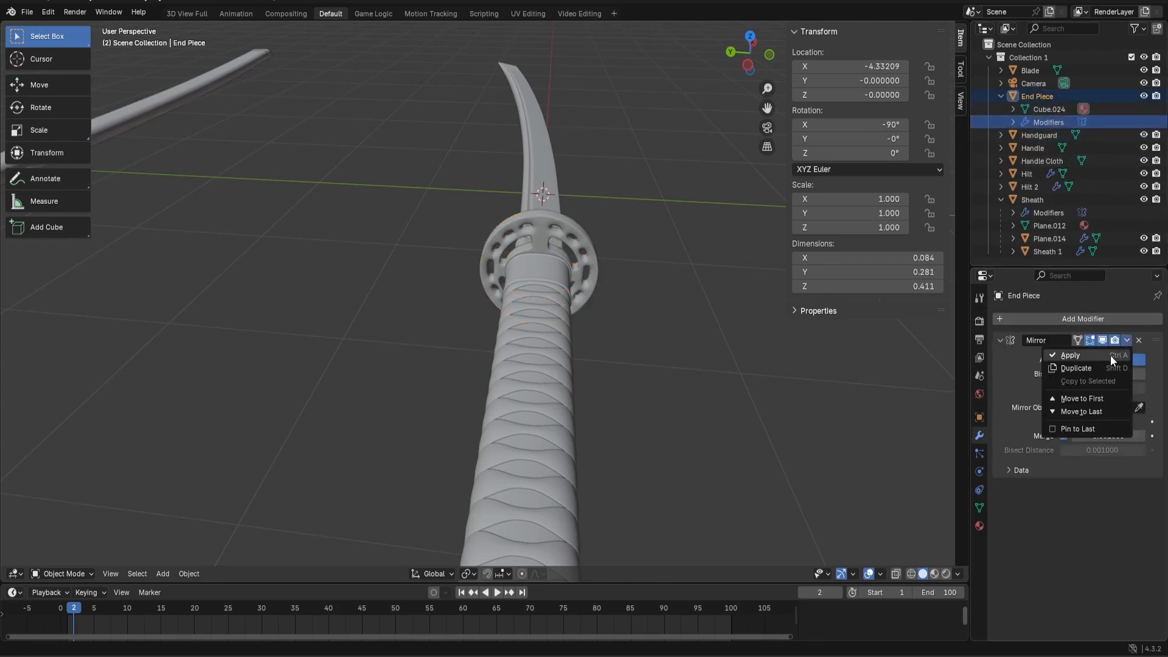
{"action": "left_click", "coordinate": [1111, 354]}
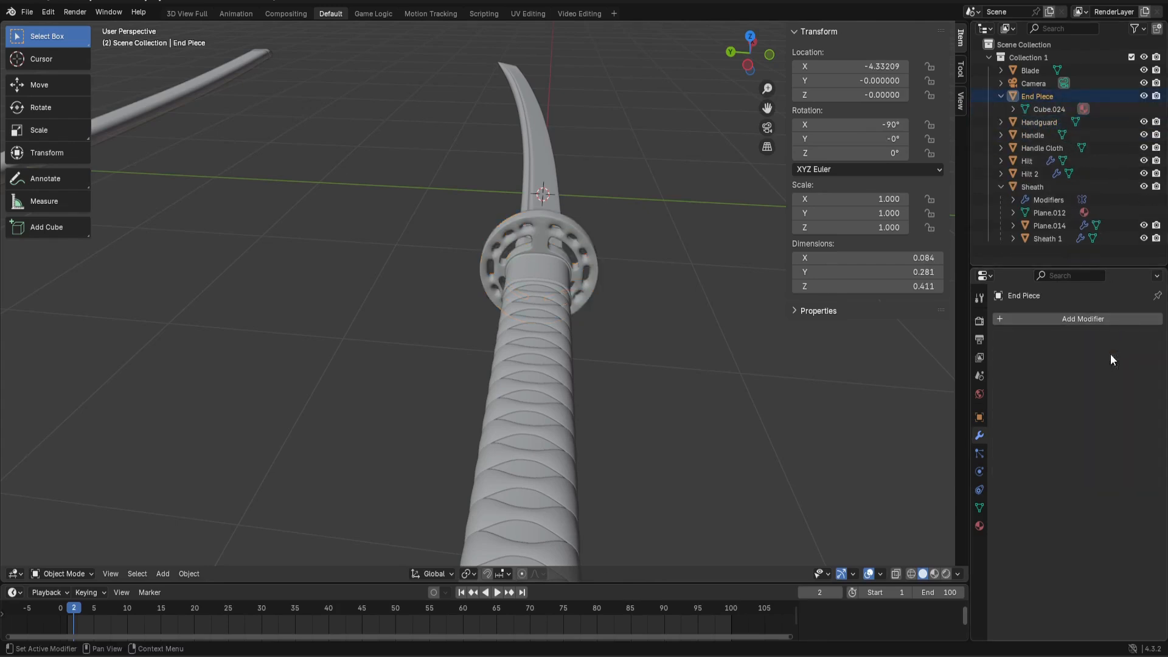
{"action": "left_click", "coordinate": [999, 97]}
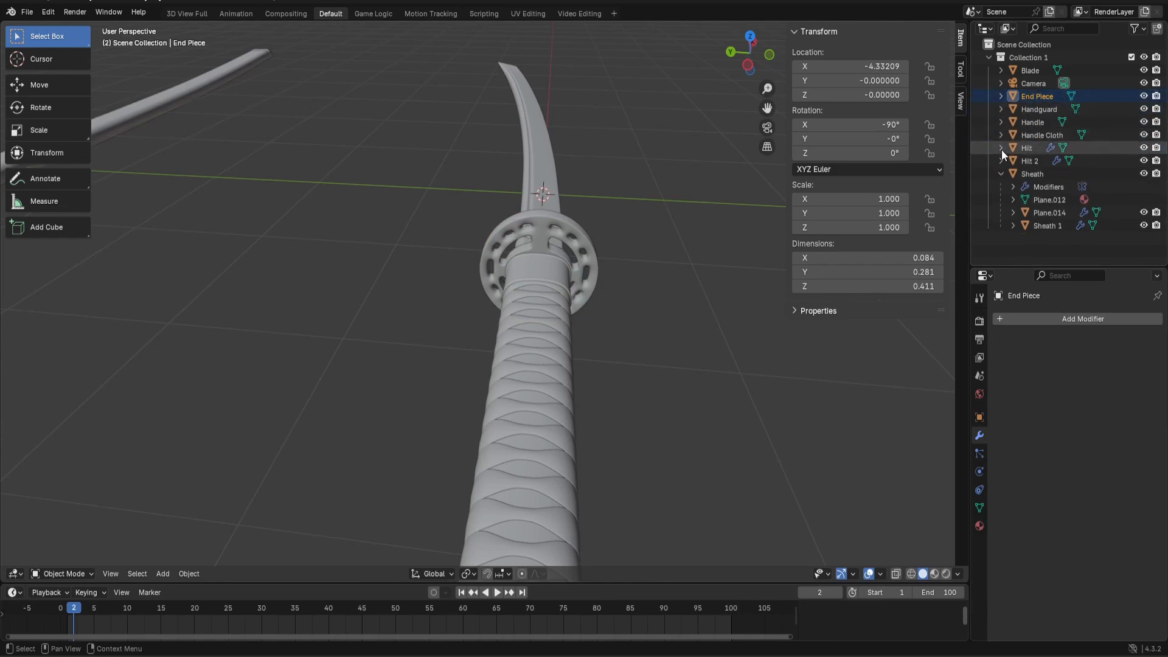
Apply the Mirror modifier on the Hilt.
{"action": "left_click", "coordinate": [1001, 148]}
{"action": "left_click", "coordinate": [1027, 147]}
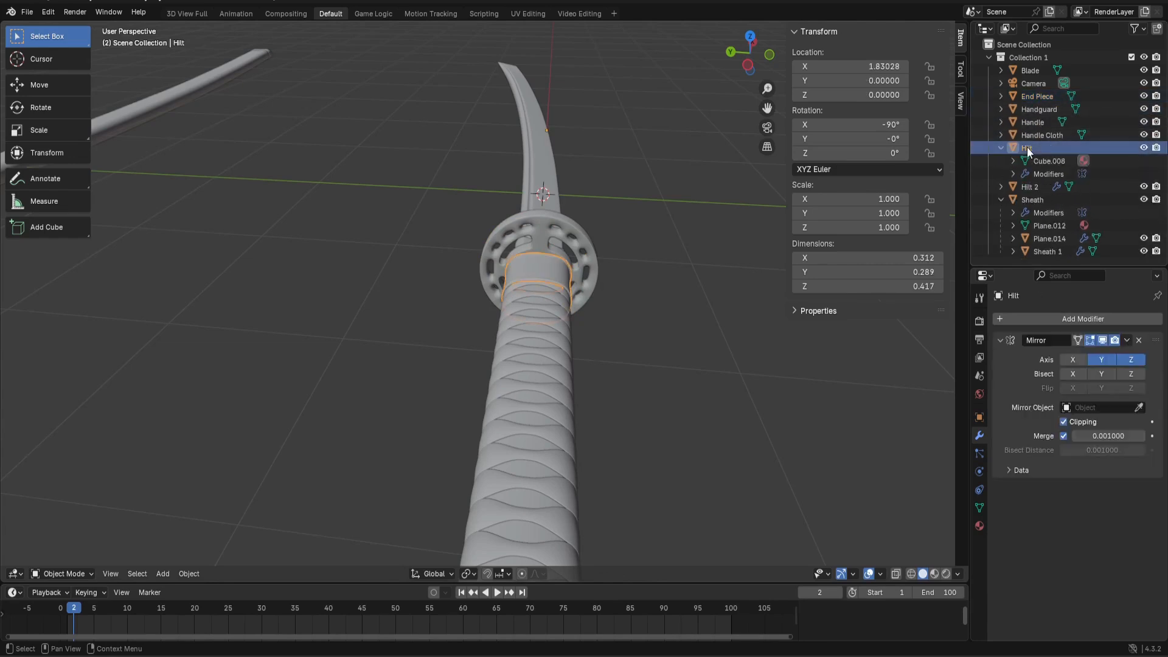
{"action": "left_click", "coordinate": [1042, 174]}
{"action": "left_click", "coordinate": [1129, 340]}
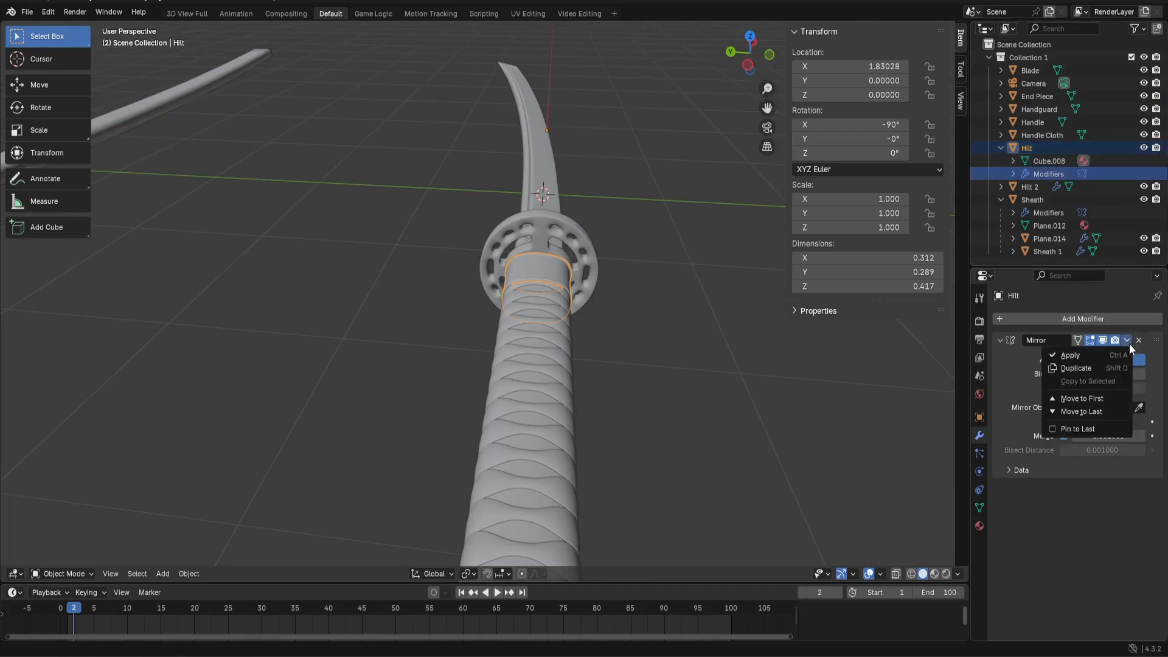
{"action": "left_click", "coordinate": [1110, 356]}
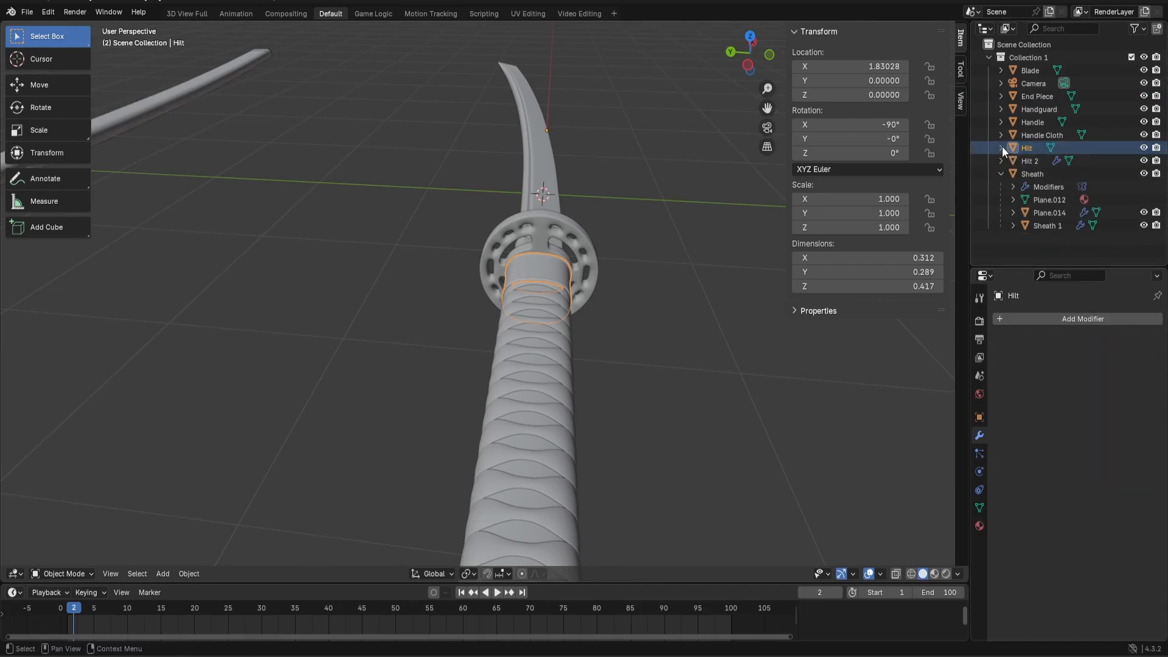
{"action": "left_click", "coordinate": [1002, 147]}
Apply the Mirror modifier on Hilt 2.
{"action": "left_click", "coordinate": [1003, 159]}
{"action": "left_click", "coordinate": [1029, 185]}
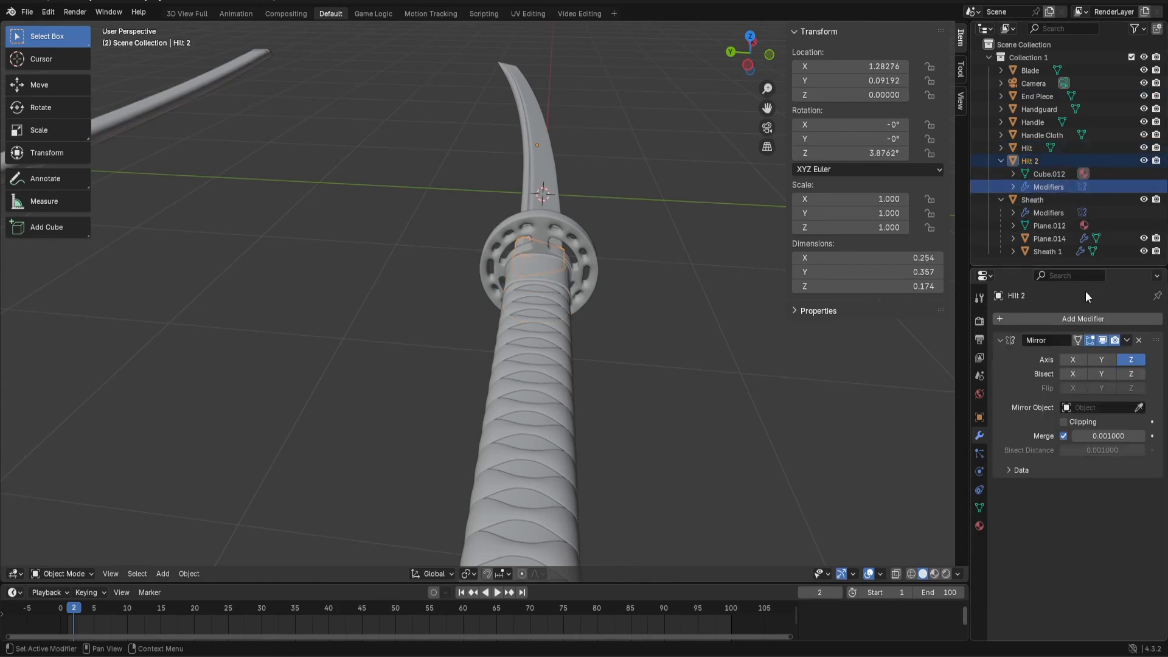
{"action": "left_click", "coordinate": [1127, 340]}
{"action": "left_click", "coordinate": [1109, 353]}
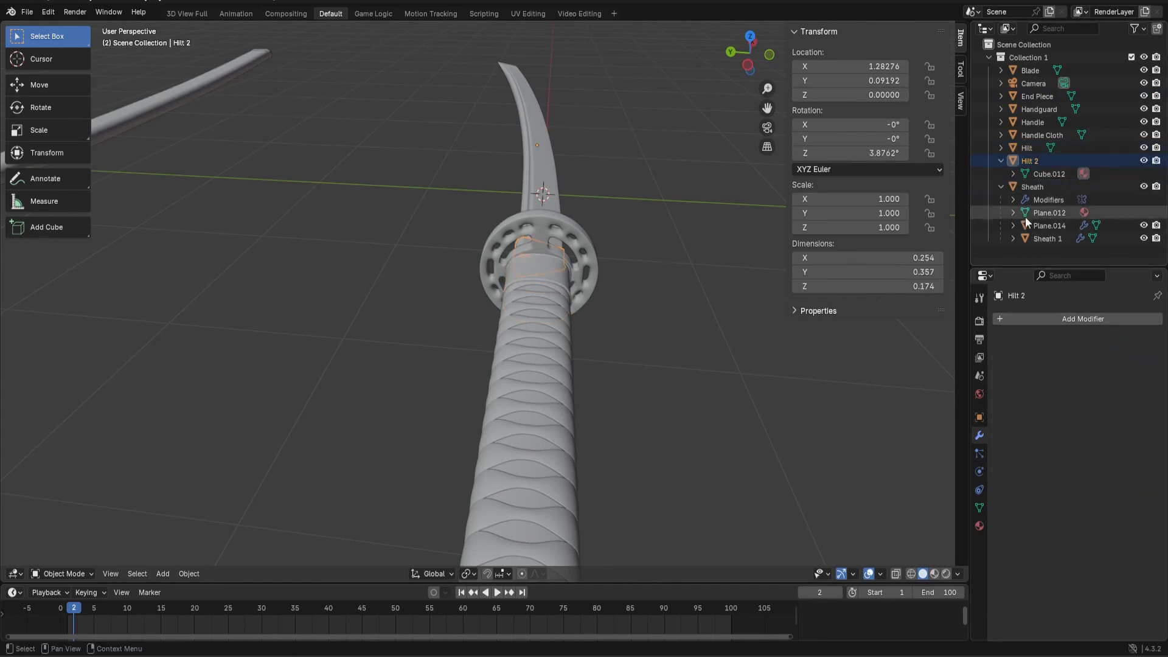
{"action": "left_click", "coordinate": [1001, 160]}
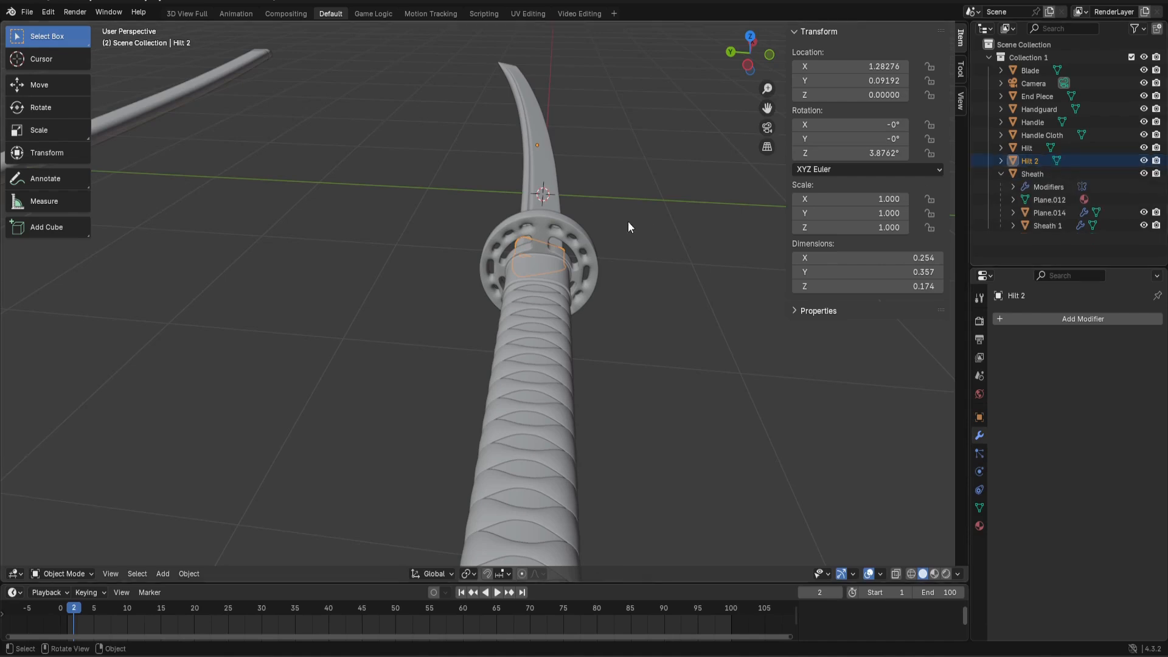
Join the Blade, End Piece, Handguard, Handle, Handle Cloth and Hilt into Hilt 2 as the active object.
{"action": "mouse_move", "coordinate": [628, 222]}
{"action": "middle_mouse_down"}
{"action": "mouse_move", "coordinate": [632, 212]}
{"action": "mouse_move", "coordinate": [608, 202]}
{"action": "mouse_move", "coordinate": [602, 221]}
{"action": "mouse_move", "coordinate": [615, 213]}
{"action": "middle_mouse_up"}
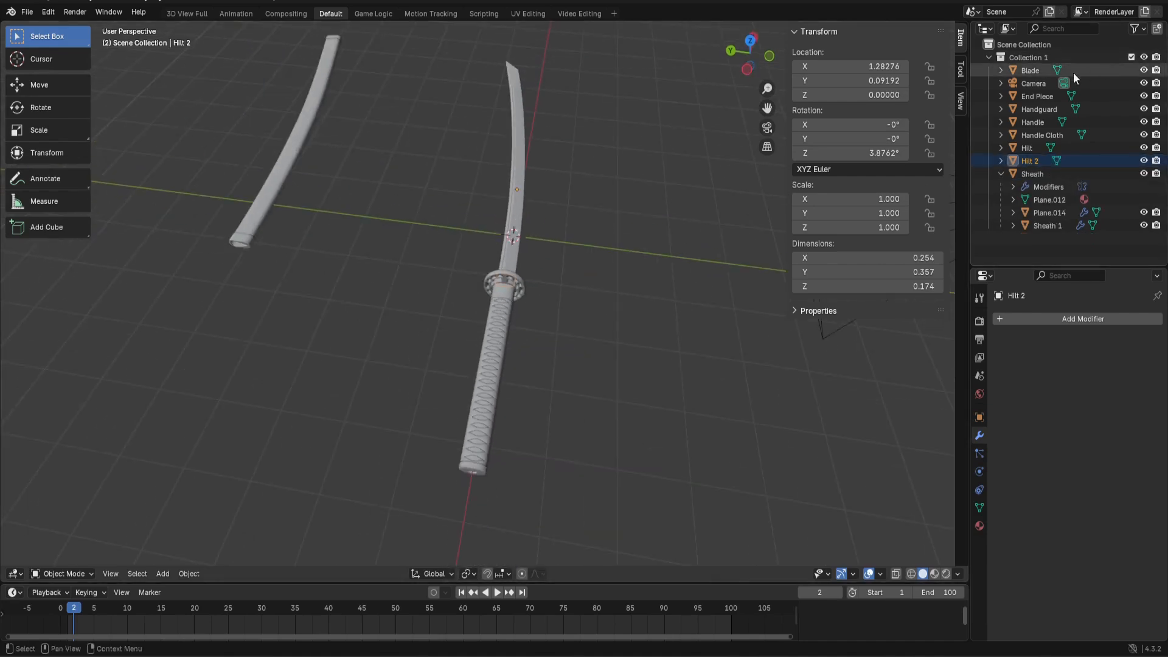
{"action": "left_click", "coordinate": [1036, 71]}
{"action": "left_click", "coordinate": [1035, 97], "text": "ctrl"}
{"action": "left_click", "coordinate": [1033, 110], "text": "ctrl"}
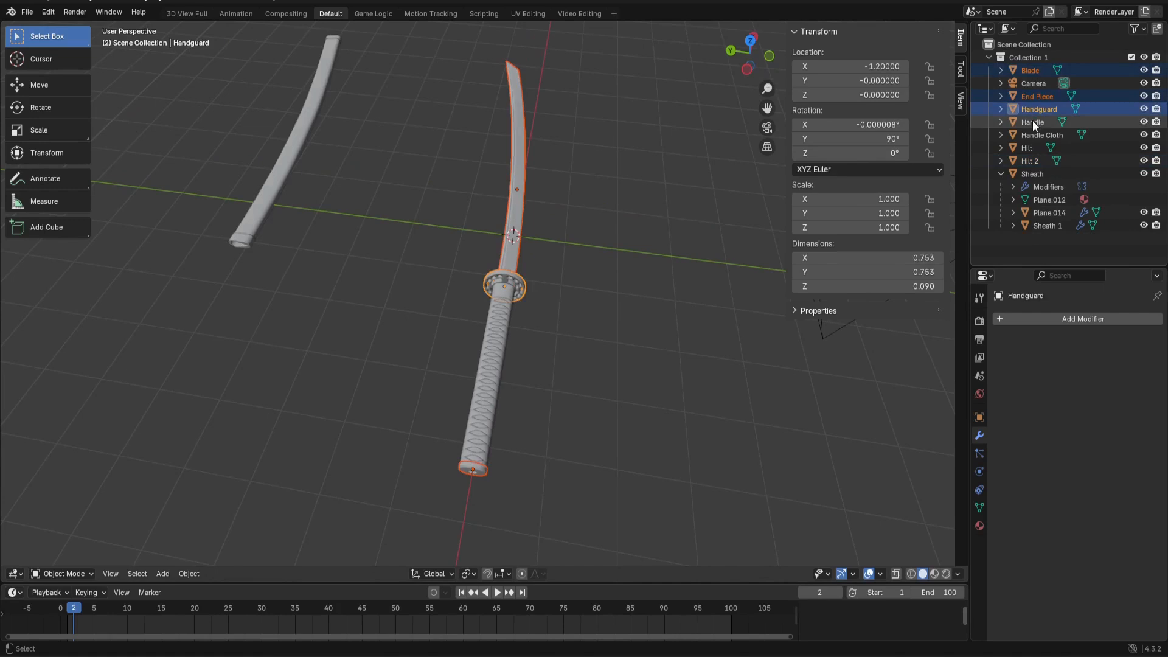
{"action": "left_click", "coordinate": [1032, 123], "text": "ctrl"}
{"action": "left_click", "coordinate": [1032, 136], "text": "ctrl"}
{"action": "left_click", "coordinate": [1033, 147], "text": "ctrl"}
{"action": "left_click", "coordinate": [1032, 160], "text": "ctrl"}
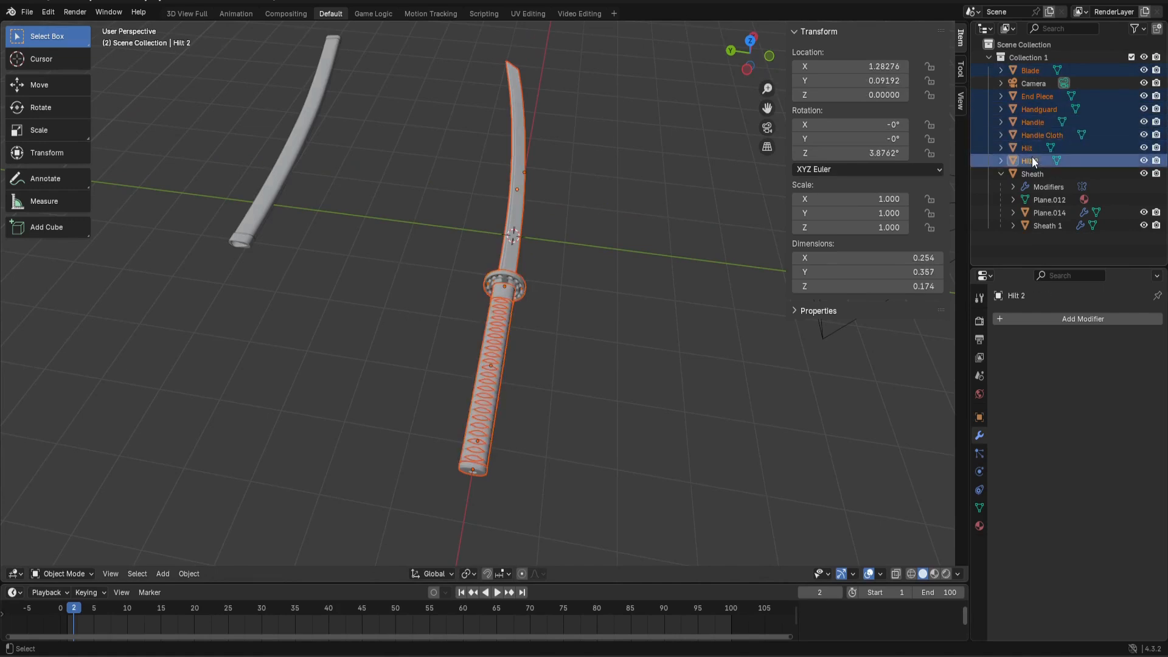
{"action": "right_click", "coordinate": [518, 213]}
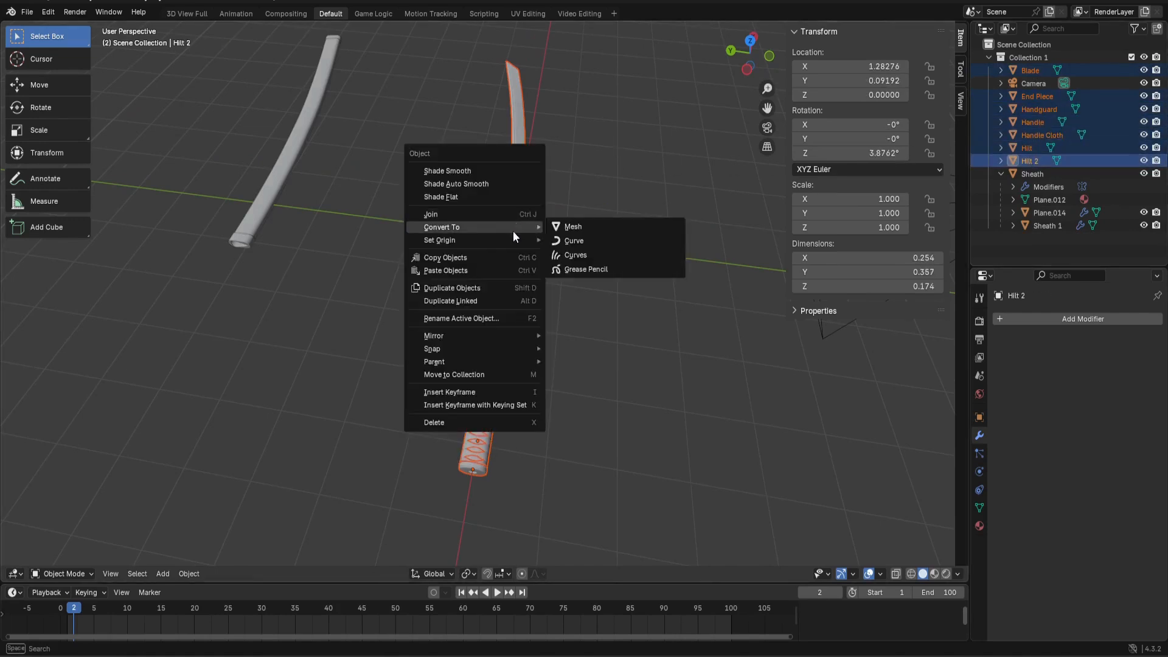
{"action": "left_click", "coordinate": [498, 217]}
Inspect the joined sword from several sides, including its mesh in Edit Mode.
{"action": "mouse_move", "coordinate": [498, 216]}
{"action": "middle_mouse_down"}
{"action": "mouse_move", "coordinate": [516, 248]}
{"action": "mouse_move", "coordinate": [632, 190]}
{"action": "mouse_move", "coordinate": [623, 159]}
{"action": "mouse_move", "coordinate": [544, 238]}
{"action": "mouse_move", "coordinate": [524, 242]}
{"action": "mouse_move", "coordinate": [554, 229]}
{"action": "mouse_move", "coordinate": [508, 169]}
{"action": "mouse_move", "coordinate": [412, 246]}
{"action": "mouse_move", "coordinate": [506, 274]}
{"action": "mouse_move", "coordinate": [503, 250]}
{"action": "mouse_move", "coordinate": [472, 228]}
{"action": "mouse_move", "coordinate": [464, 245]}
{"action": "mouse_move", "coordinate": [502, 248]}
{"action": "middle_mouse_up"}
{"action": "scroll", "coordinate": [525, 239], "scroll_direction": "up", "scroll_amount": 4}
{"action": "scroll", "coordinate": [501, 248], "scroll_direction": "down", "scroll_amount": 5}
{"action": "scroll", "coordinate": [464, 246], "scroll_direction": "up", "scroll_amount": 3}
{"action": "scroll", "coordinate": [514, 263], "scroll_direction": "up", "scroll_amount": 2}
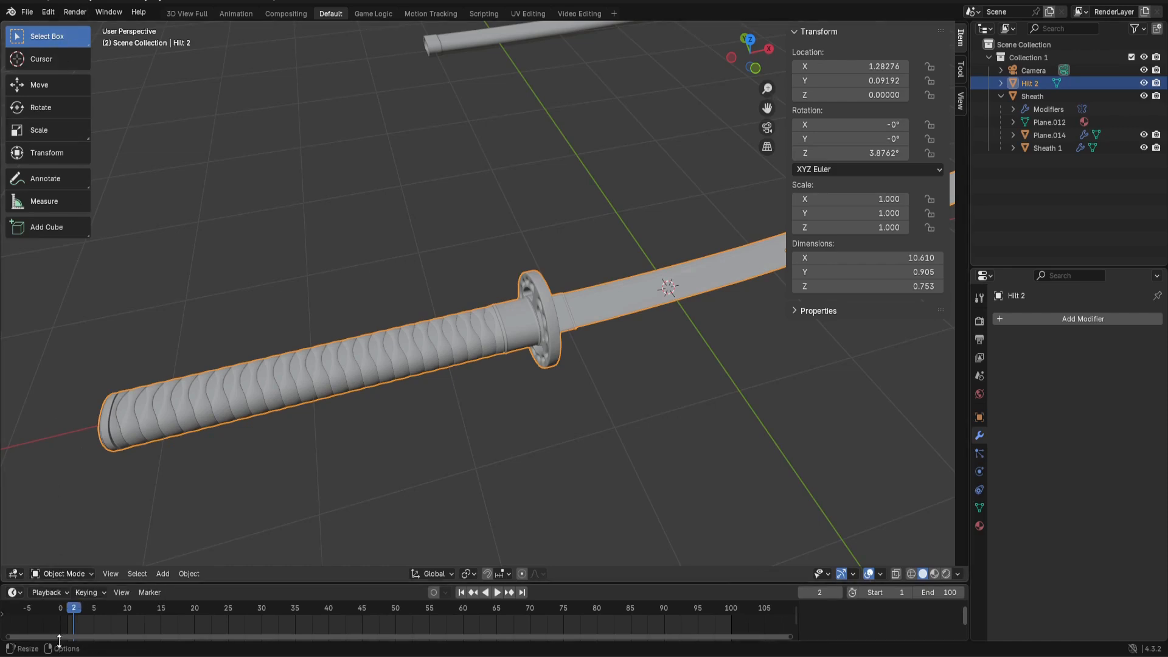
{"action": "left_click", "coordinate": [78, 575]}
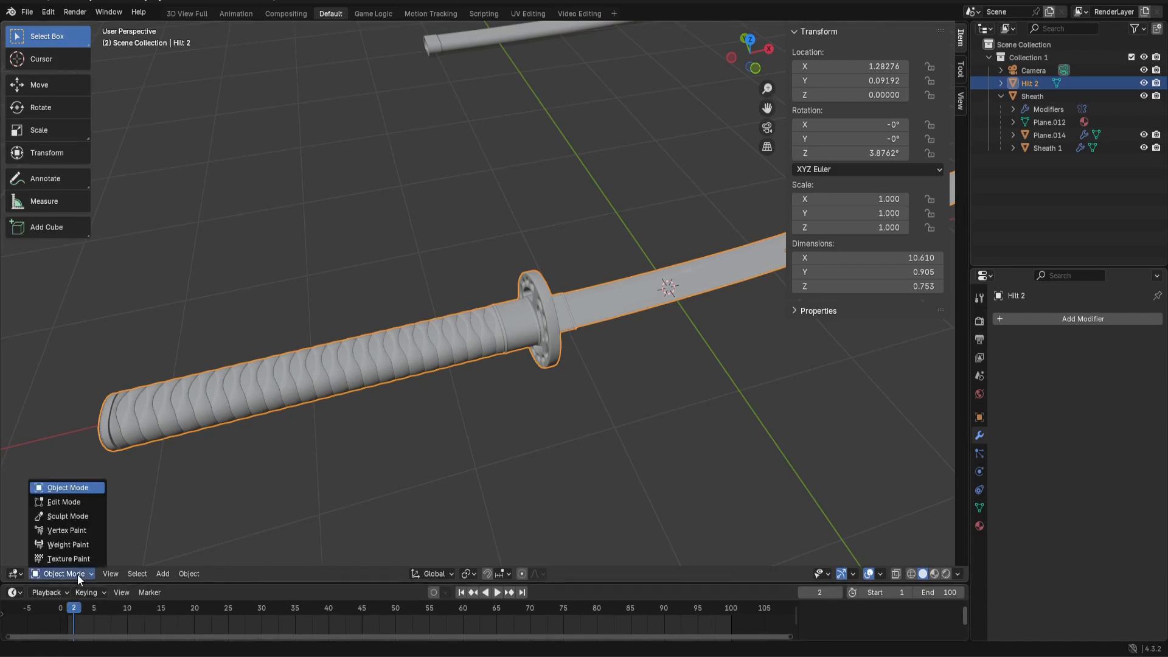
{"action": "left_click", "coordinate": [66, 501]}
{"action": "middle_click_drag", "start_coordinate": [373, 485], "coordinate": [603, 310]}
{"action": "scroll", "coordinate": [556, 258], "scroll_direction": "up", "scroll_amount": 5}
{"action": "scroll", "coordinate": [547, 263], "scroll_direction": "up", "scroll_amount": 4}
{"action": "scroll", "coordinate": [464, 274], "scroll_direction": "down", "scroll_amount": 8}
{"action": "left_click", "coordinate": [271, 437]}
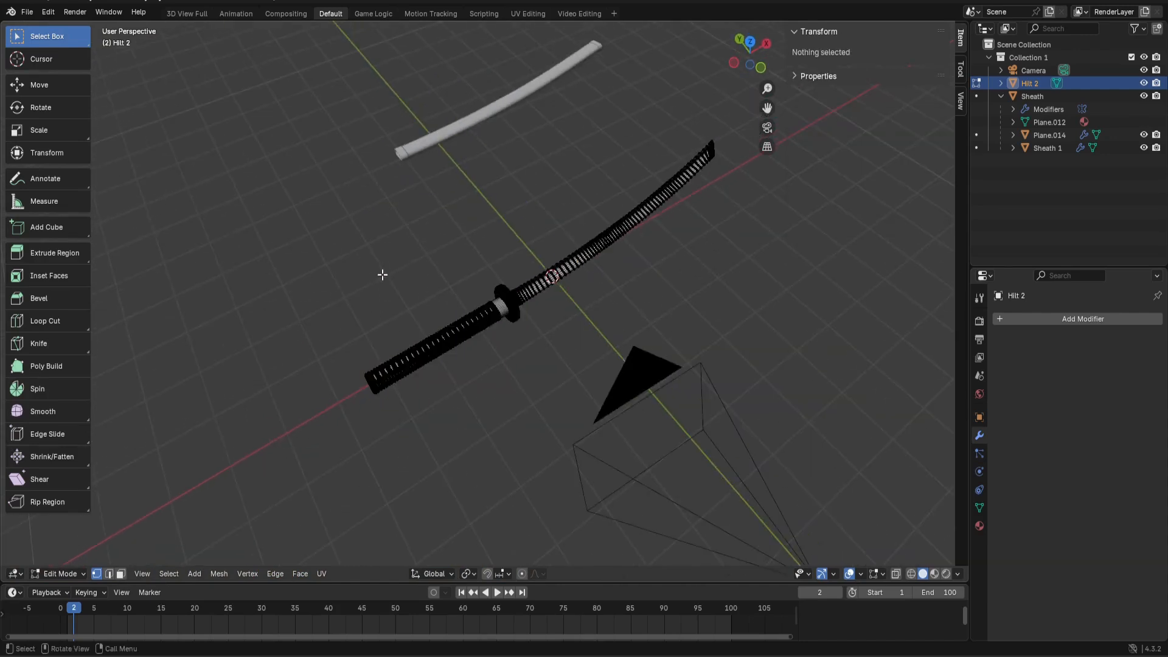
Apply the Mirror modifier on the main Sheath object.
{"action": "left_click", "coordinate": [27, 12]}
{"action": "mouse_move", "coordinate": [87, 212]}
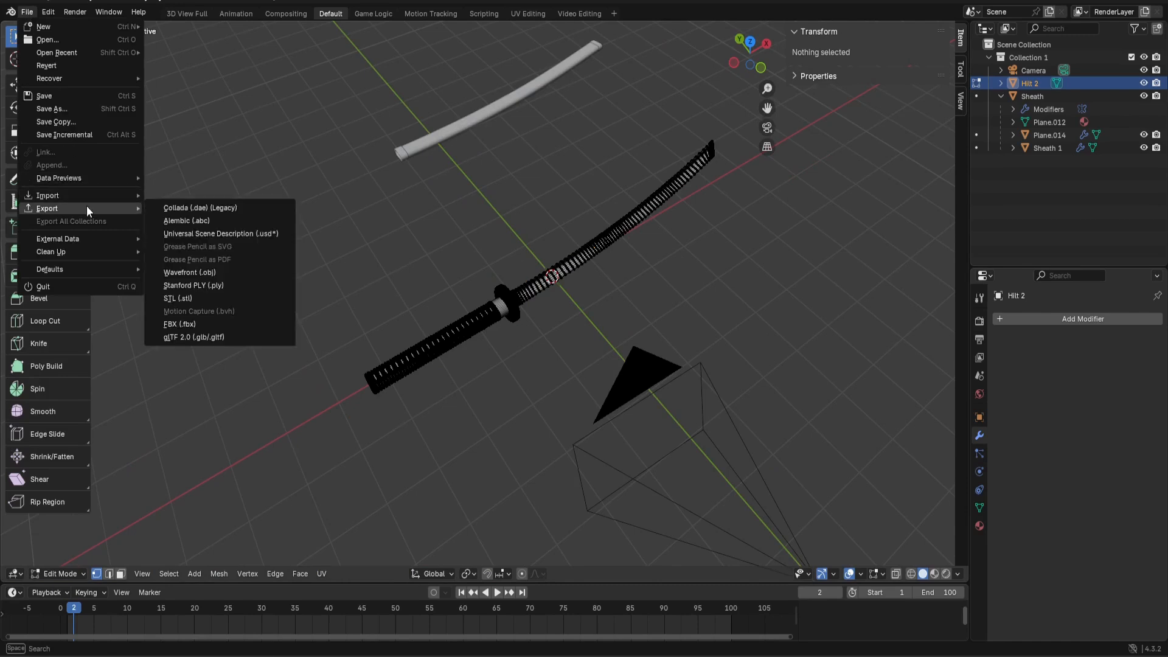
{"action": "left_click", "coordinate": [1036, 110]}
{"action": "left_click", "coordinate": [1128, 340]}
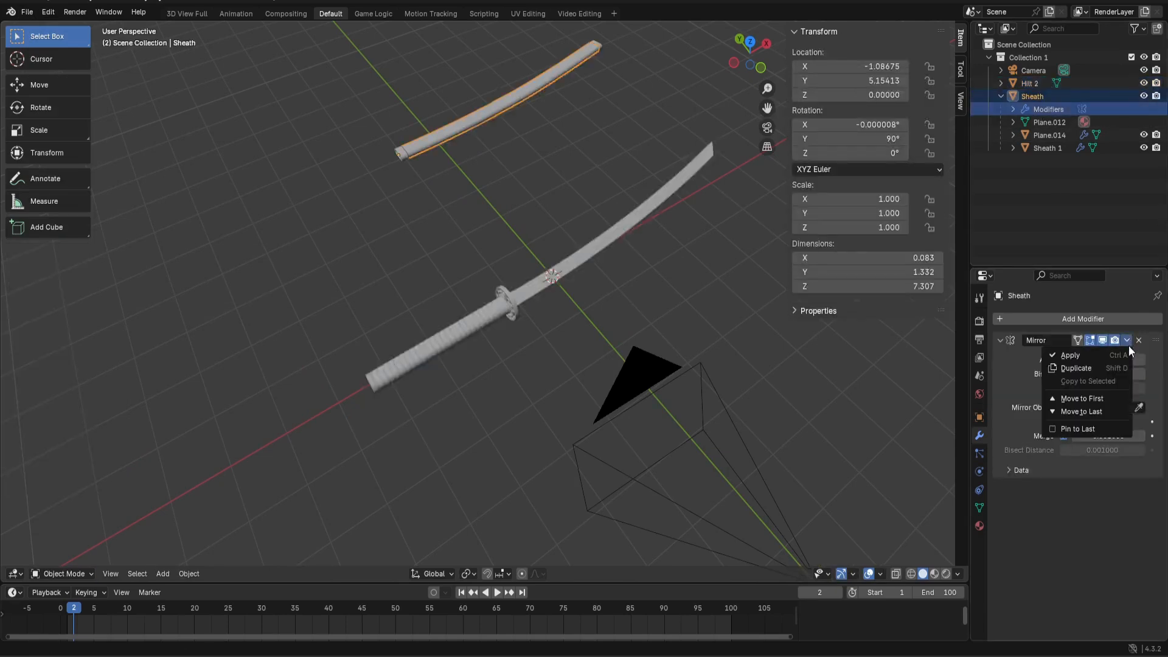
{"action": "left_click", "coordinate": [1080, 353]}
{"action": "left_click", "coordinate": [1001, 96]}
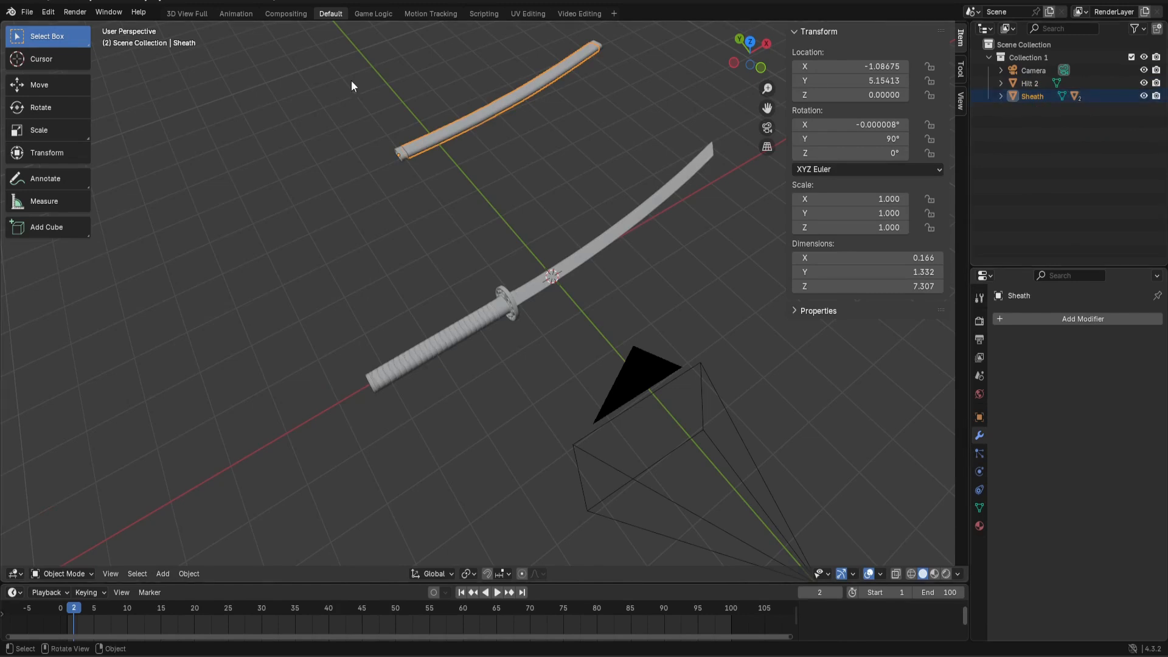
Export the scene as the Collada file katana2.dae to the Desktop.
{"action": "left_click", "coordinate": [32, 13]}
{"action": "mouse_move", "coordinate": [101, 207]}
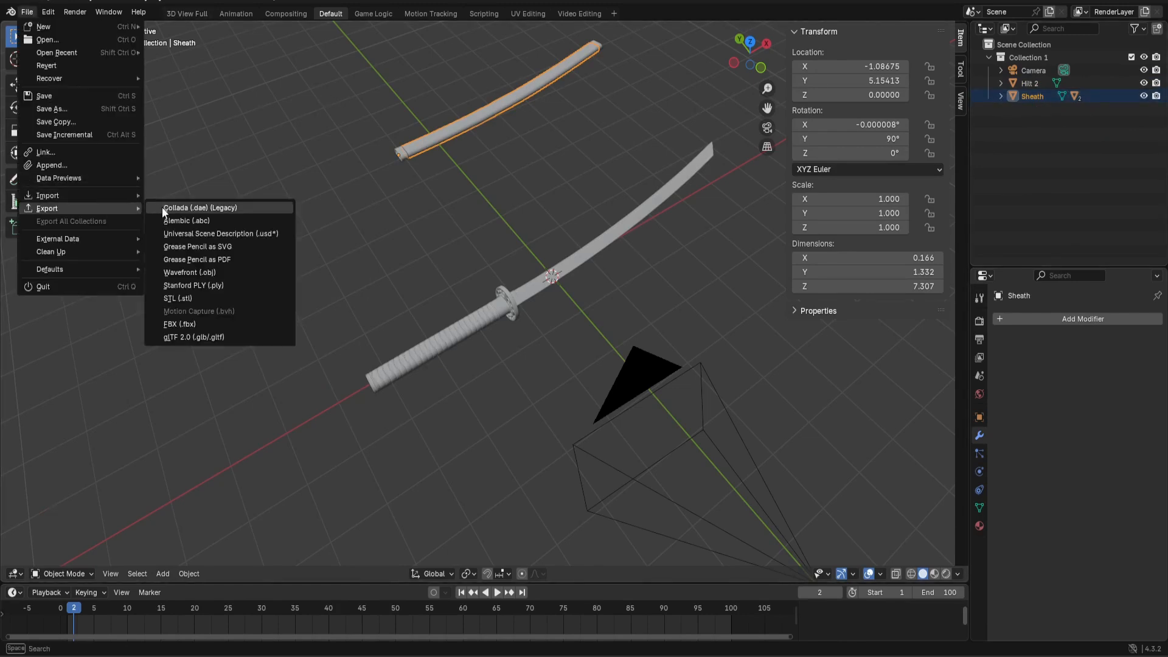
{"action": "left_click", "coordinate": [166, 207]}
{"action": "left_click", "coordinate": [321, 221]}
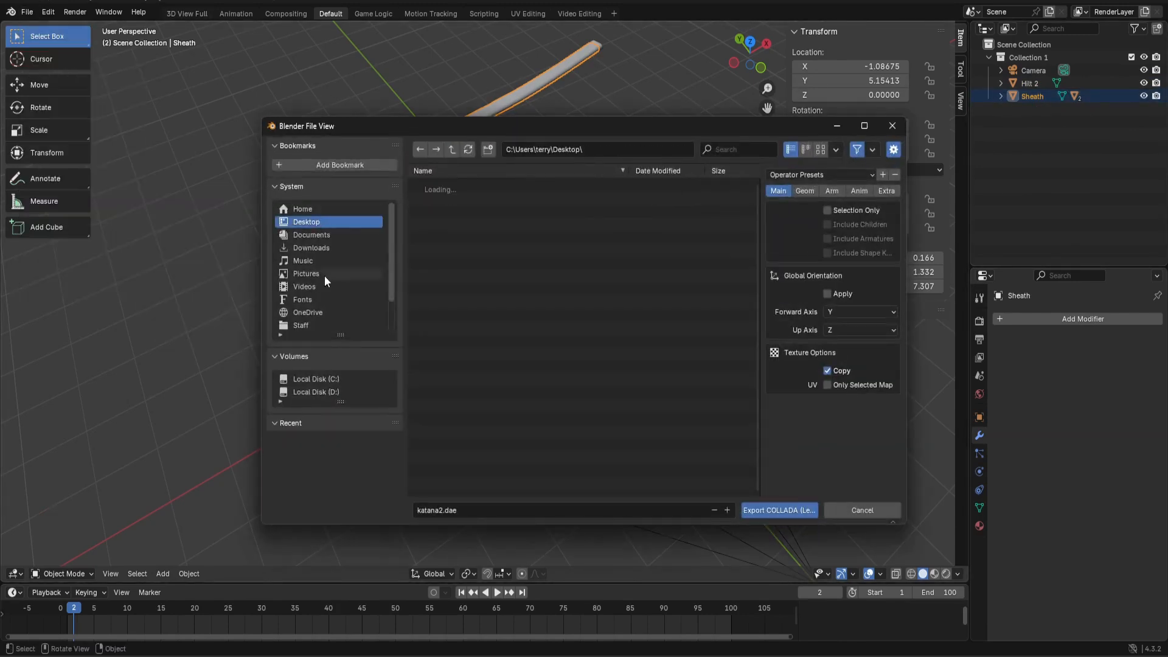
{"action": "left_click", "coordinate": [798, 512]}
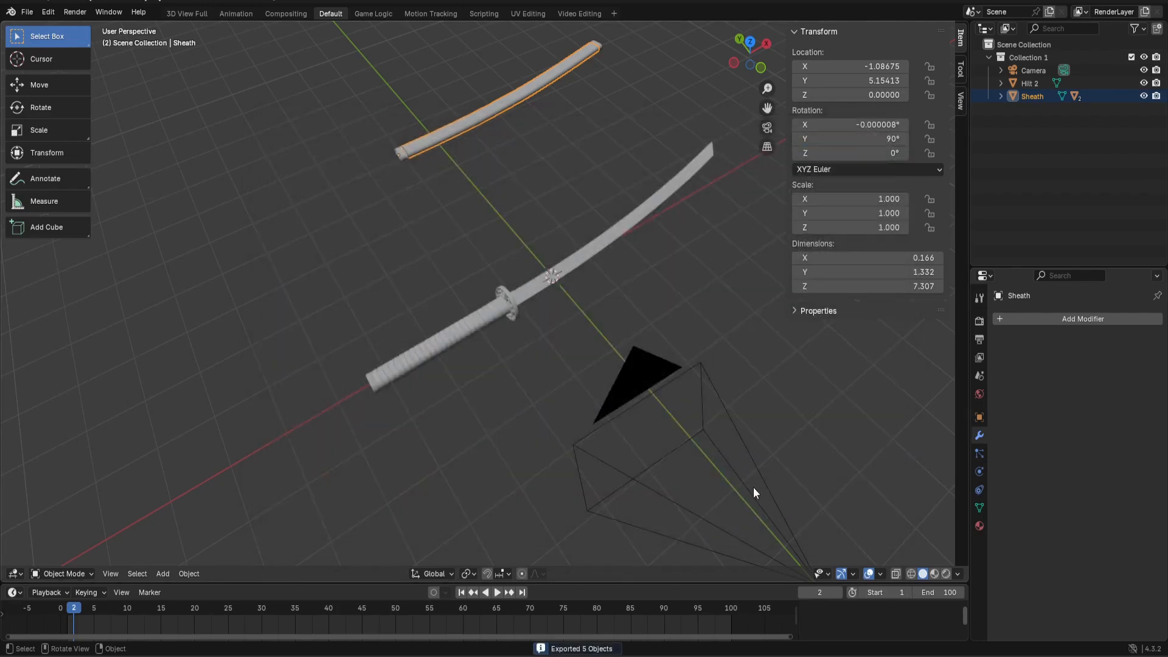
Switch to the Second Life viewer and load katana2.dae from the Desktop for a mesh model upload.
{"action": "left_click", "coordinate": [827, 656]}
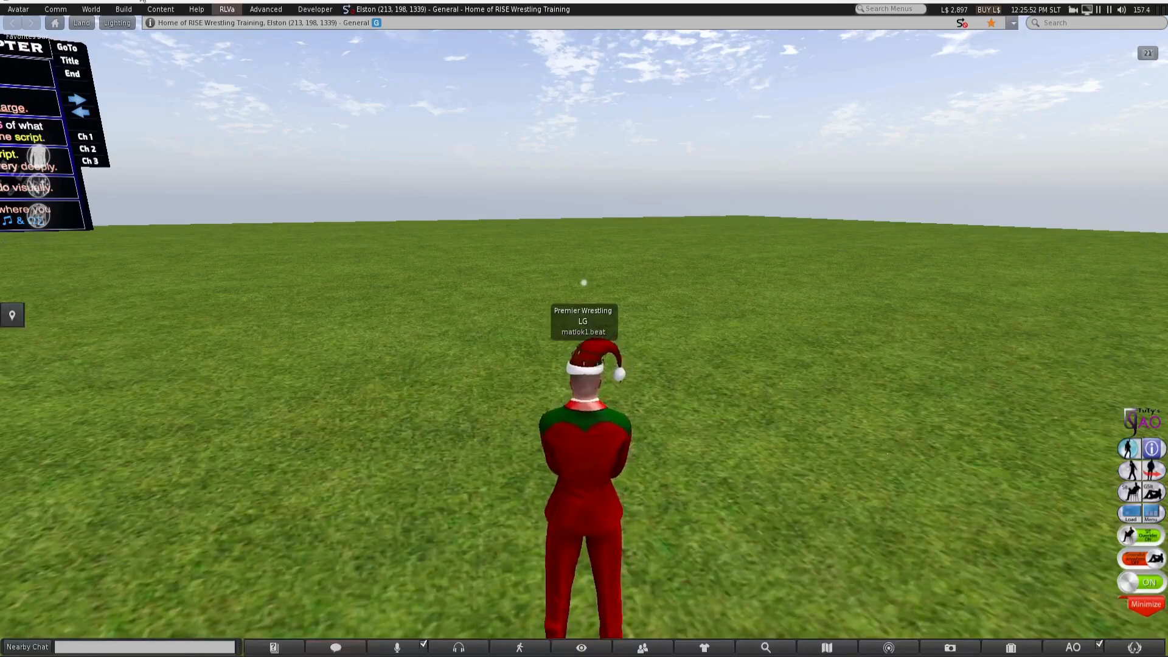
{"action": "left_click", "coordinate": [123, 9]}
{"action": "mouse_move", "coordinate": [151, 152]}
{"action": "mouse_move", "coordinate": [152, 173]}
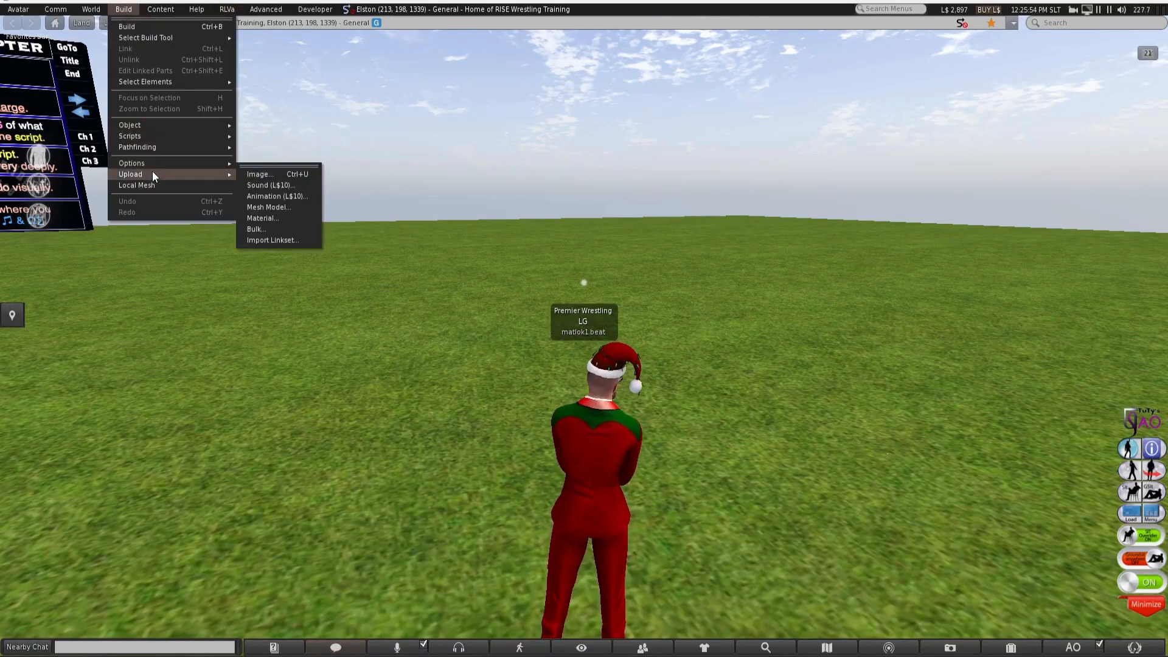
{"action": "left_click", "coordinate": [267, 208]}
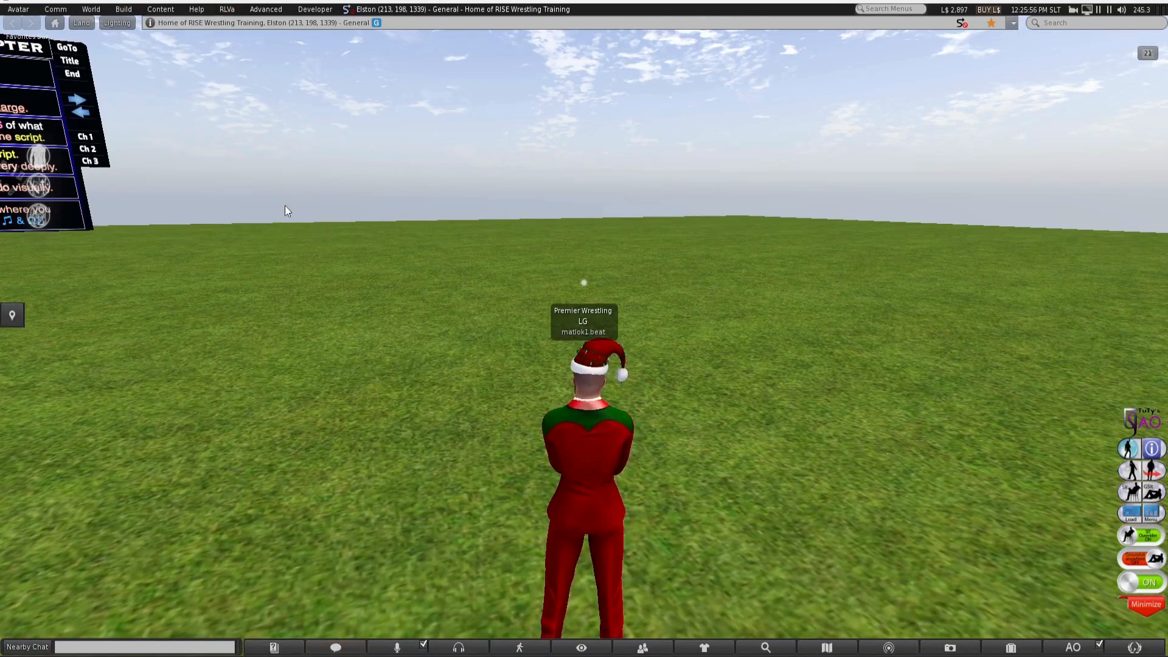
{"action": "left_click", "coordinate": [48, 154]}
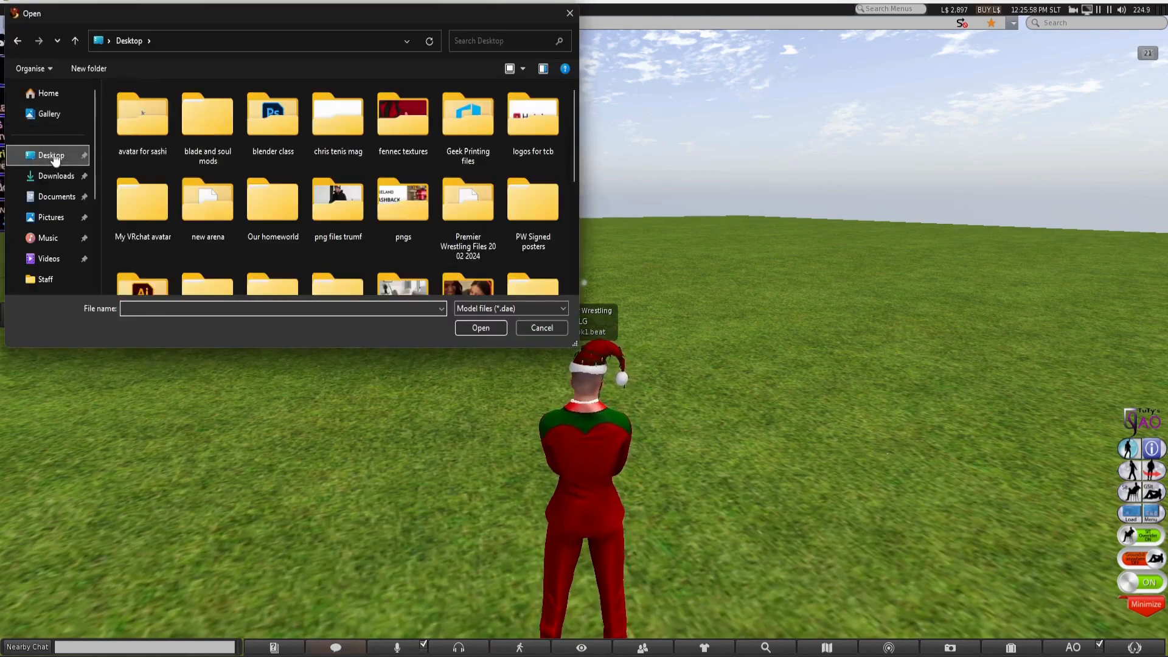
{"action": "scroll", "coordinate": [211, 161], "scroll_direction": "down", "scroll_amount": 3}
{"action": "left_click", "coordinate": [481, 178]}
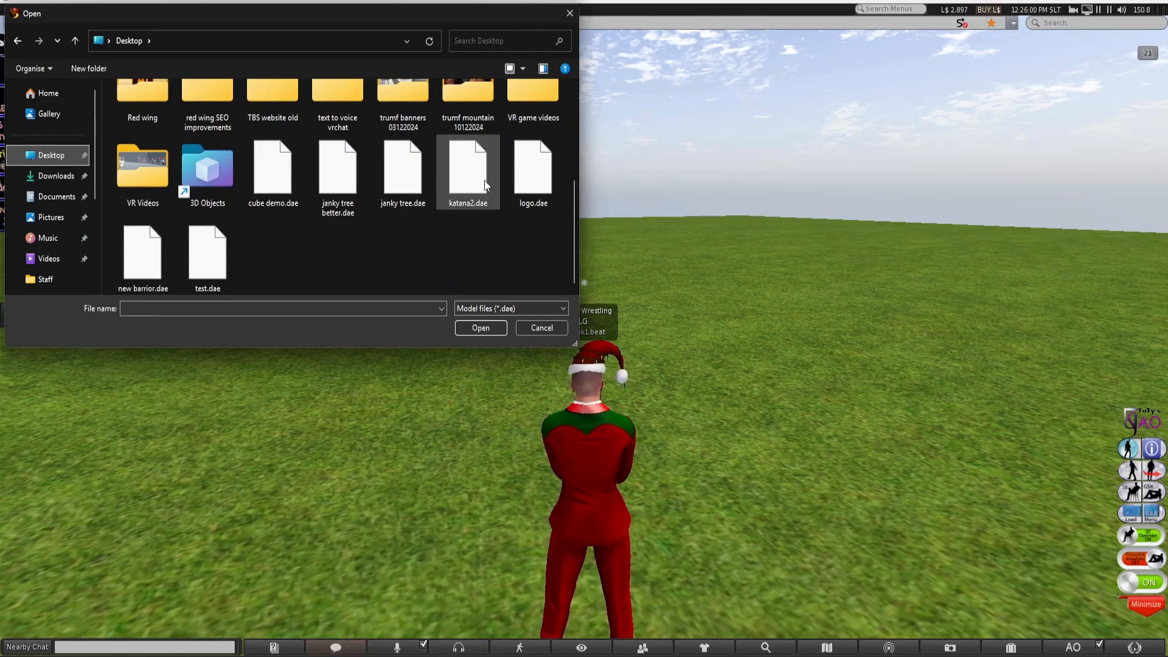
{"action": "left_click", "coordinate": [481, 328]}
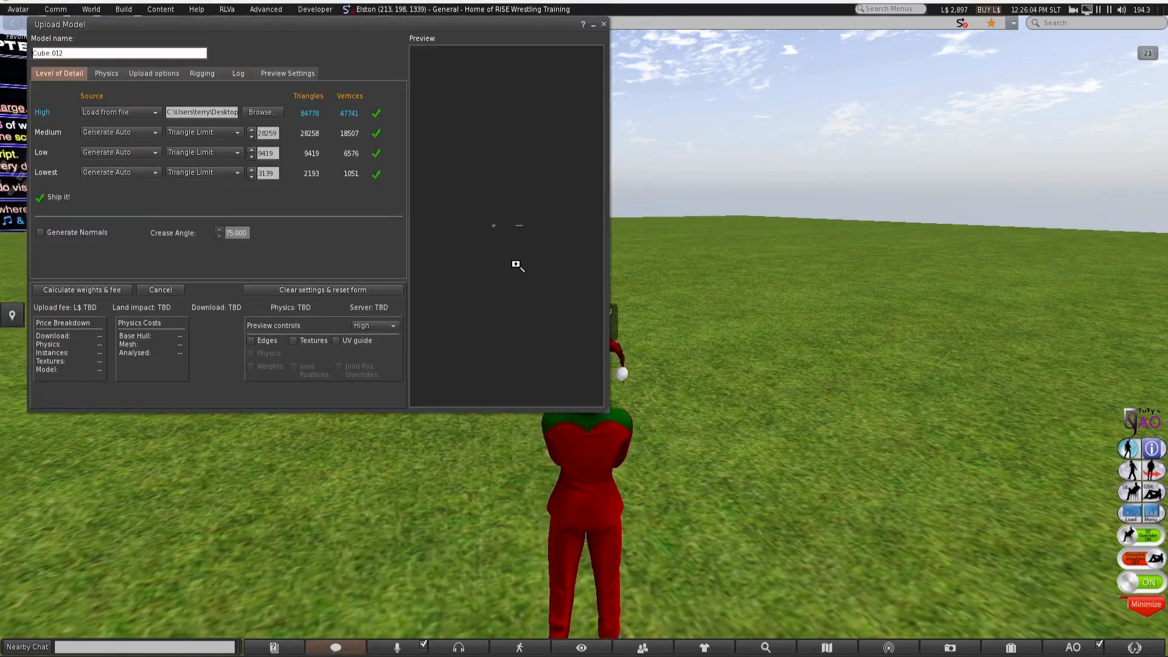
Examine the katana in the upload preview, calculate its weights and fee, and close the upload window without uploading.
{"action": "scroll", "coordinate": [515, 251], "scroll_direction": "up", "scroll_amount": 3}
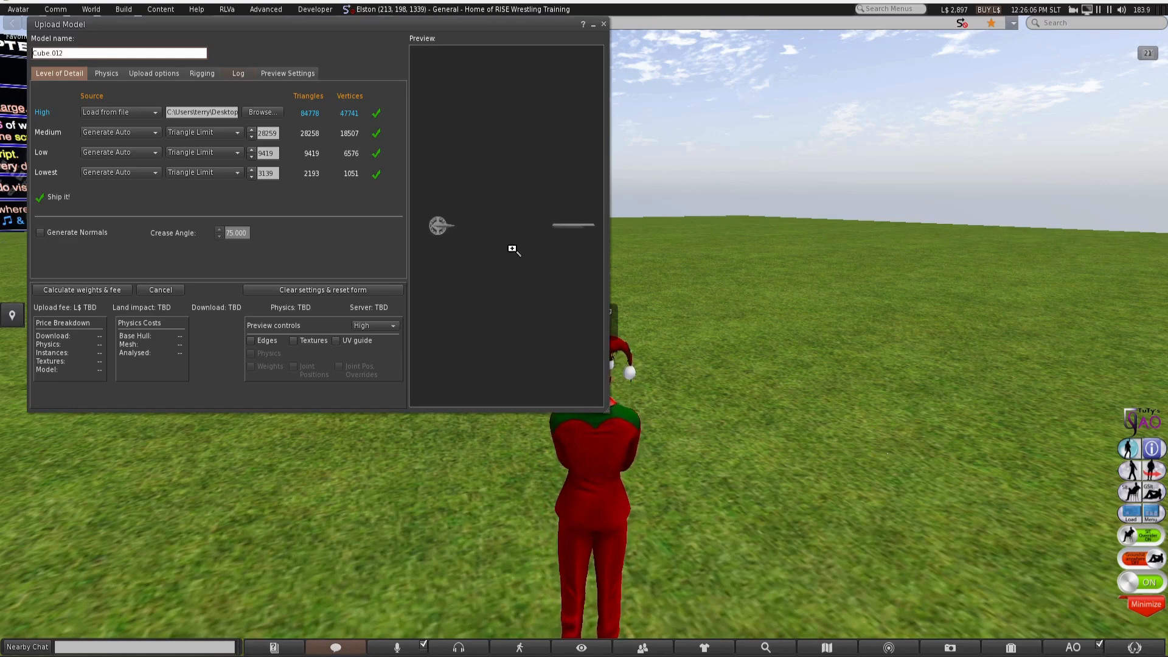
{"action": "left_click_drag", "start_coordinate": [425, 225], "coordinate": [594, 226]}
{"action": "left_click", "coordinate": [57, 290]}
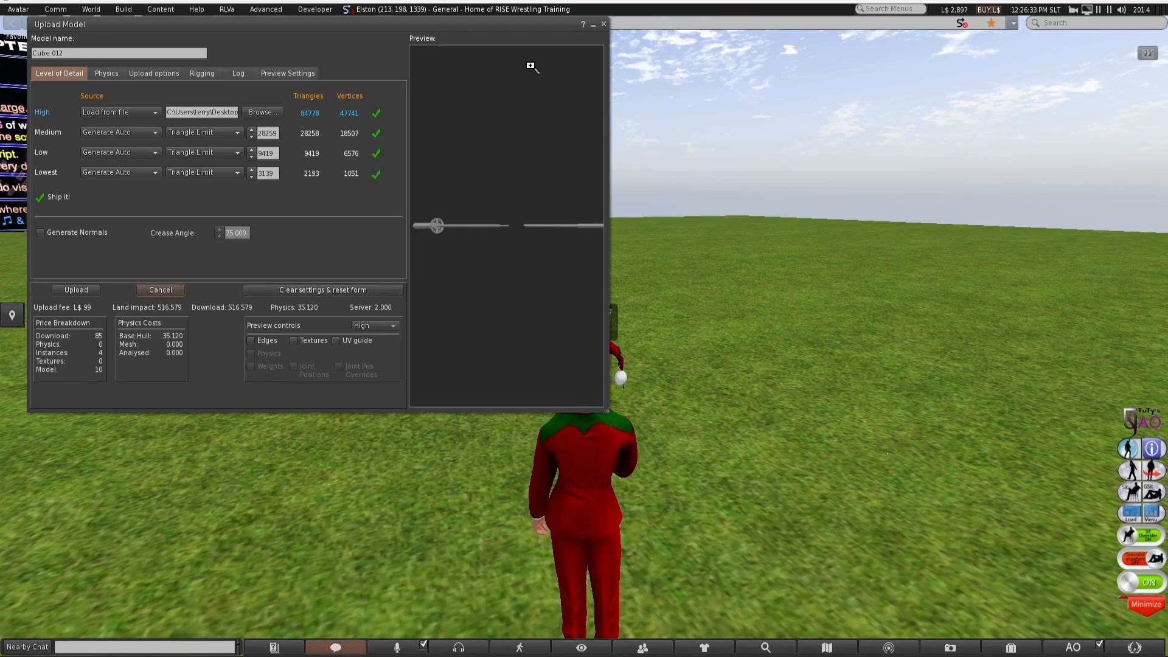
{"action": "left_click", "coordinate": [603, 24]}
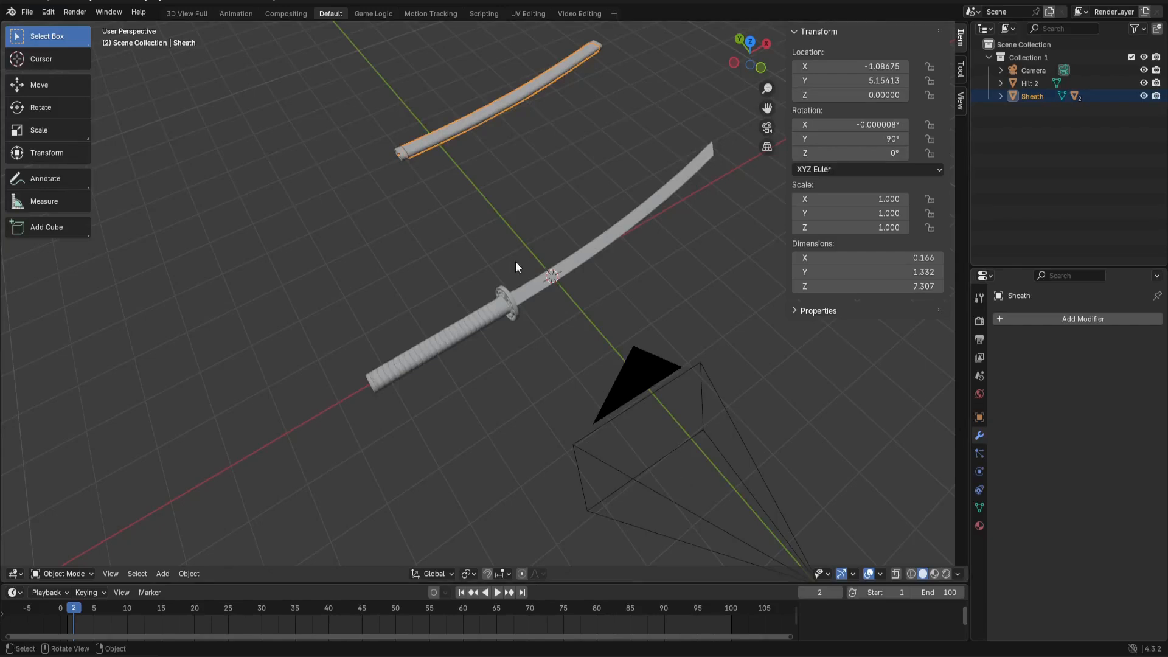
Switch to Blender, add a Decimate modifier to the joined sword and reduce its Collapse ratio to 0.4965.
{"action": "middle_click_drag", "start_coordinate": [581, 273], "coordinate": [580, 248]}
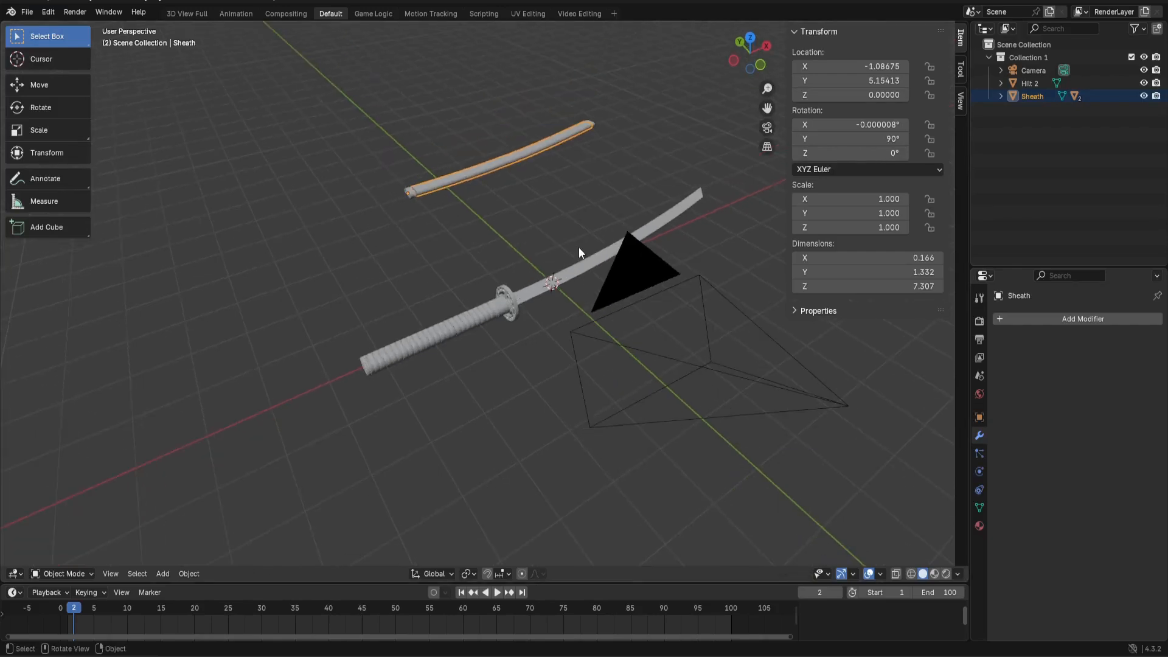
{"action": "left_click", "coordinate": [503, 302]}
{"action": "scroll", "coordinate": [503, 302], "scroll_direction": "up", "scroll_amount": 3}
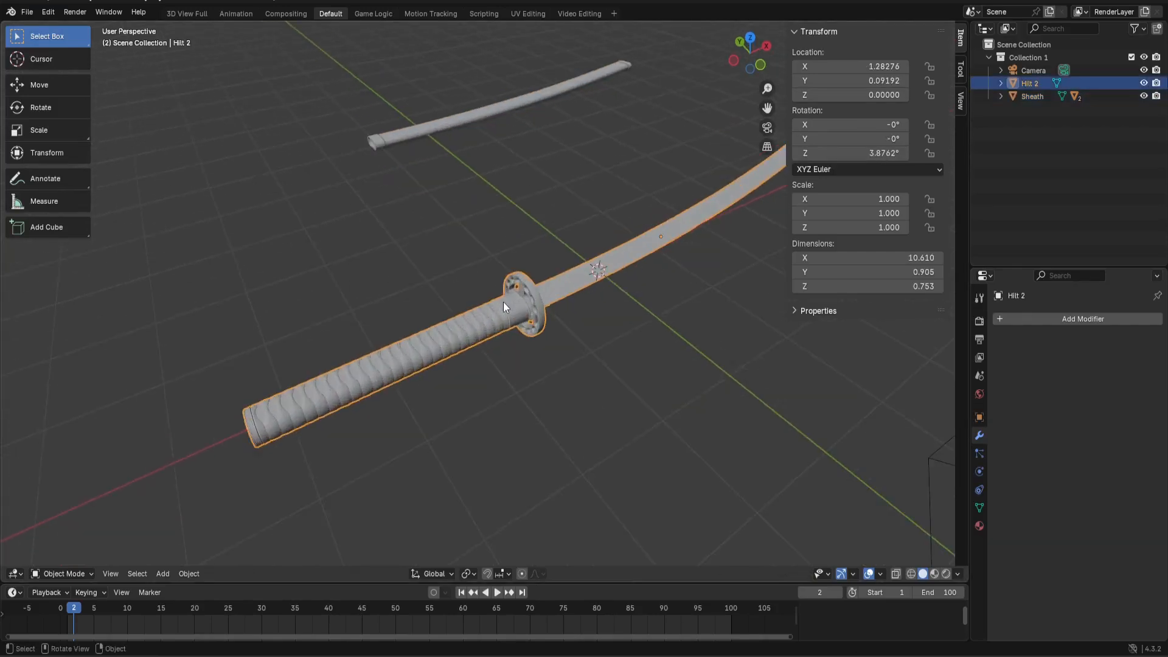
{"action": "scroll", "coordinate": [503, 302], "scroll_direction": "down", "scroll_amount": 2}
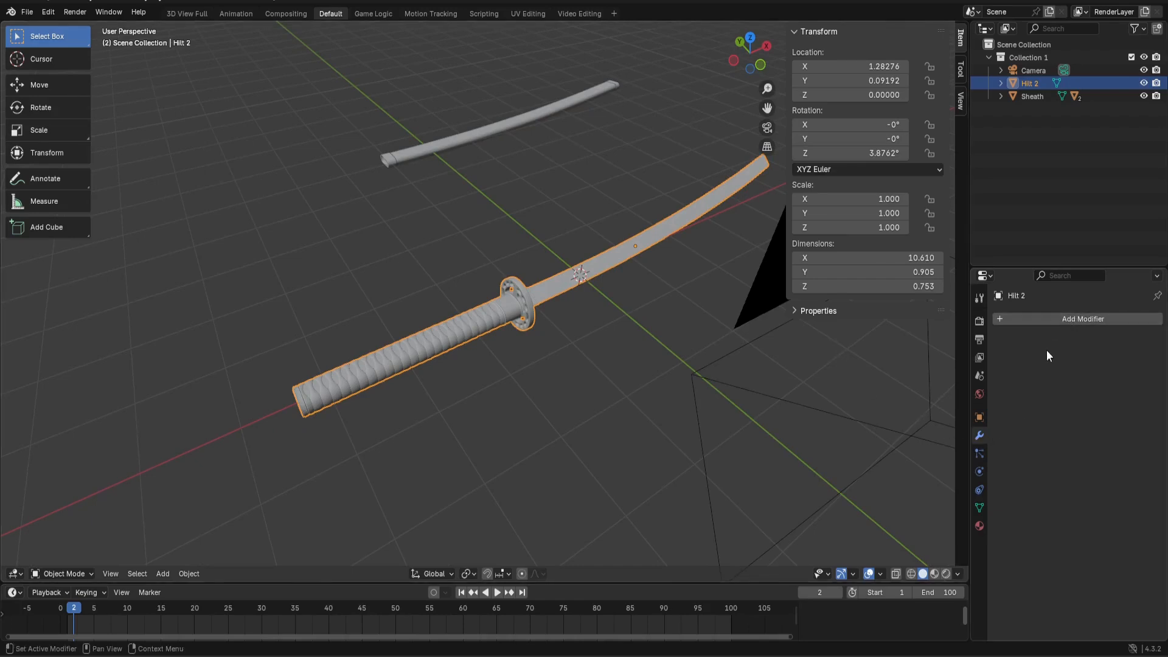
{"action": "left_click", "coordinate": [1045, 319]}
{"action": "mouse_move", "coordinate": [997, 367]}
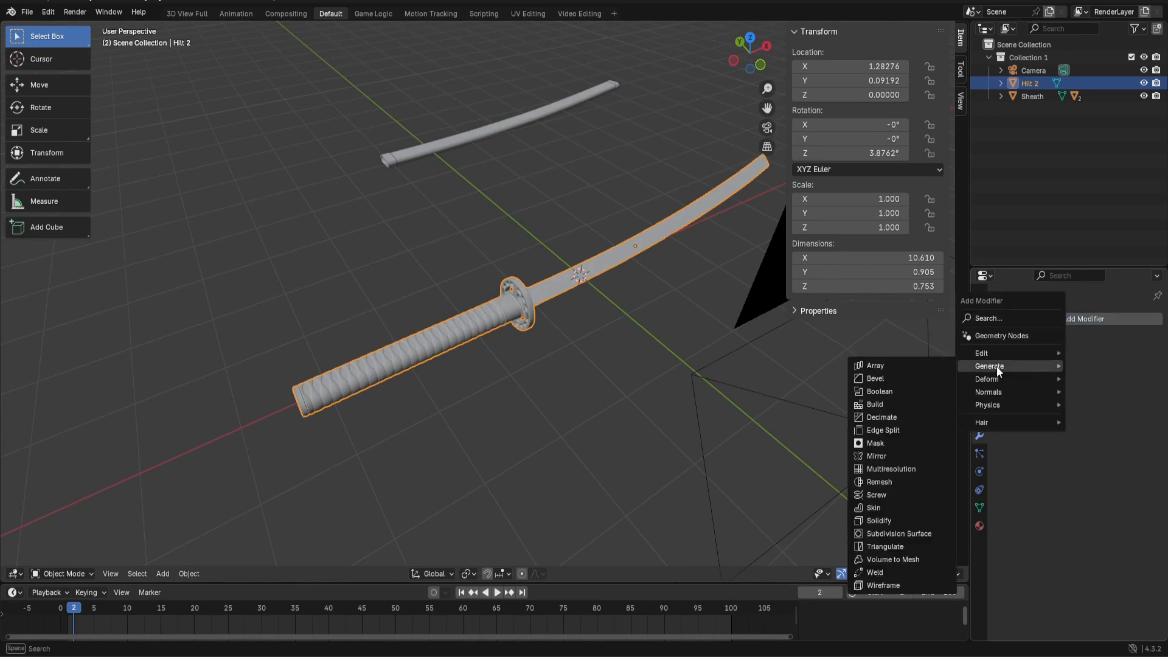
{"action": "left_click", "coordinate": [889, 419]}
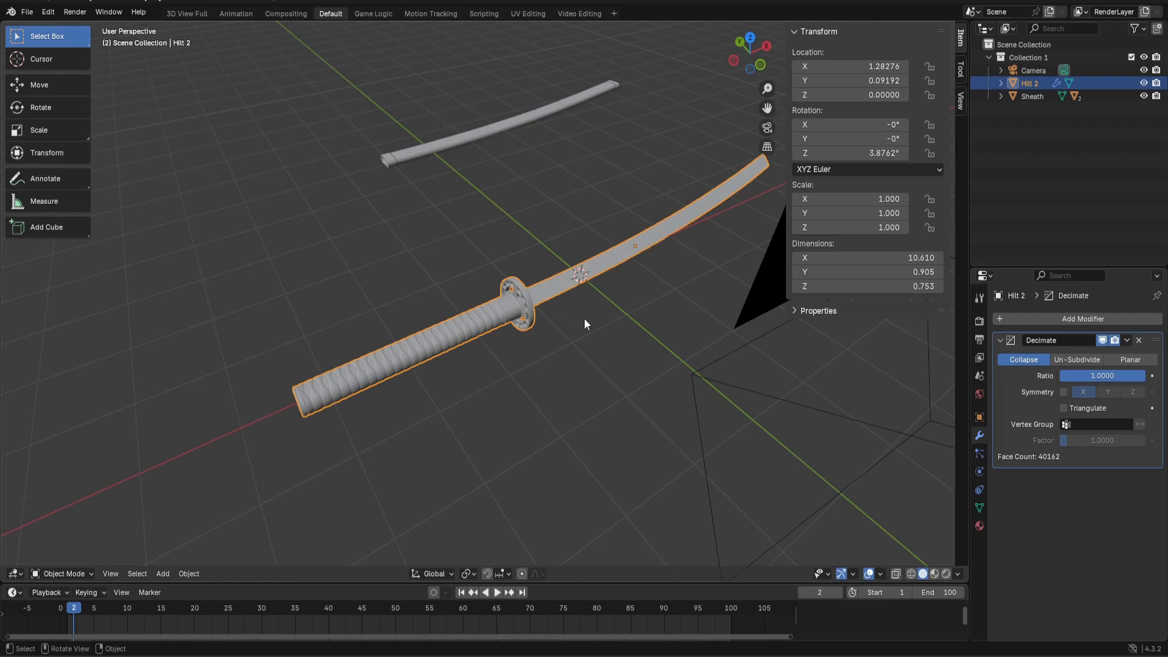
{"action": "scroll", "coordinate": [584, 322], "scroll_direction": "up", "scroll_amount": 3}
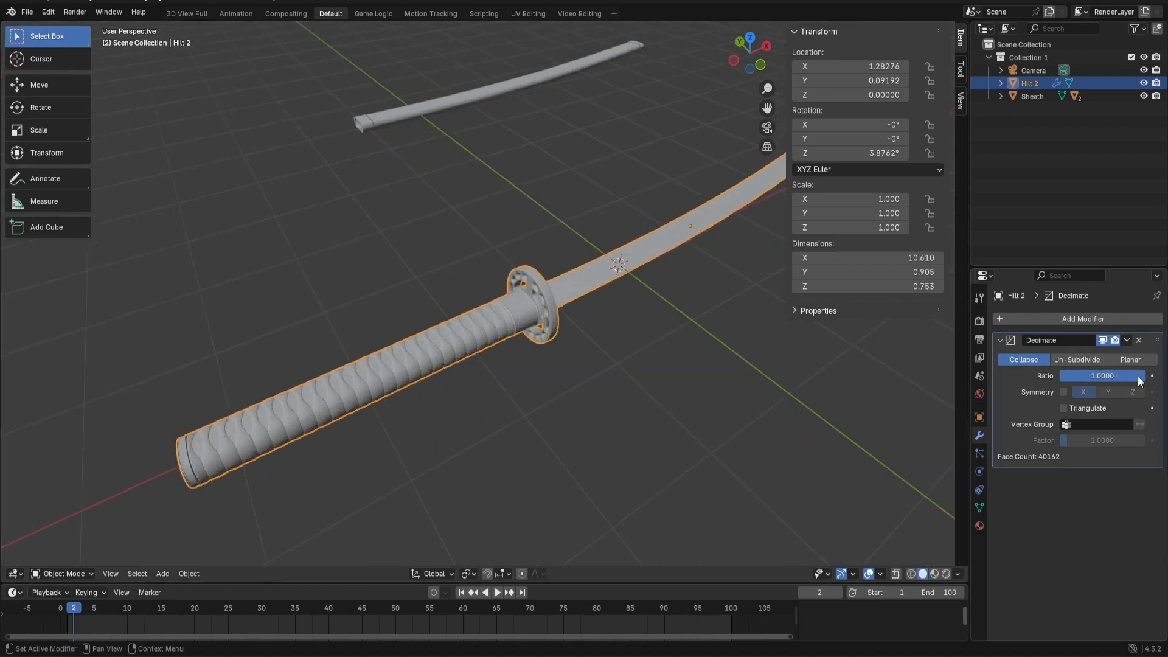
{"action": "left_click_drag", "start_coordinate": [1138, 378], "coordinate": [1104, 377]}
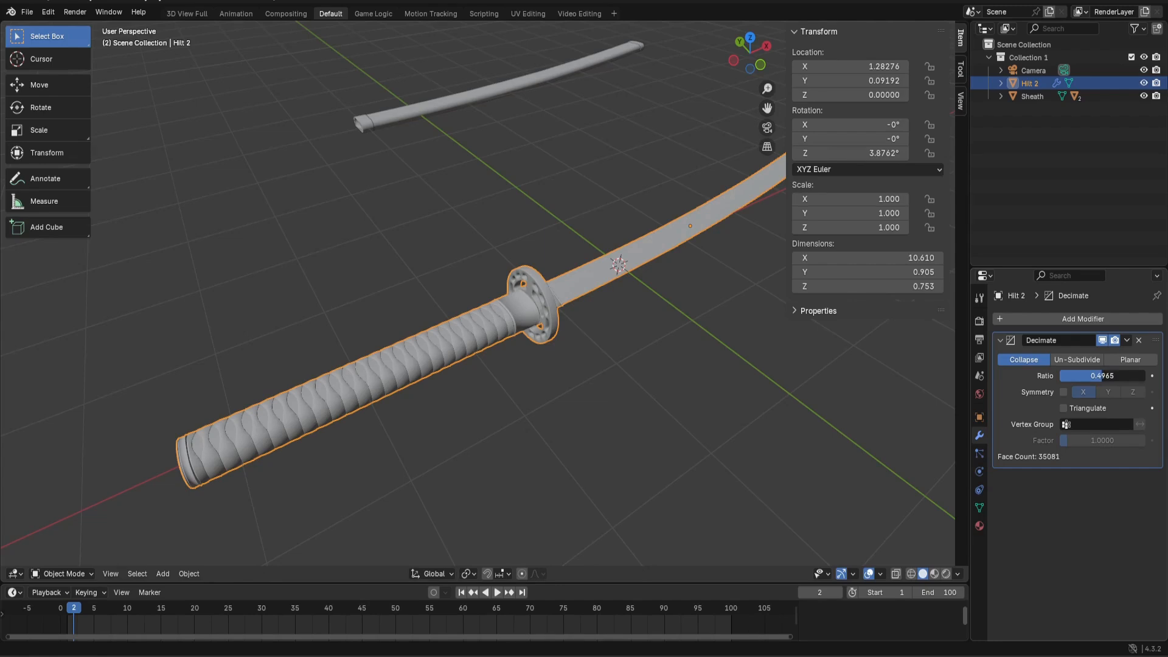
Reduce the sword's Decimate Collapse ratio to 0.0629 and apply the modifier.
{"action": "left_click_drag", "start_coordinate": [1098, 377], "coordinate": [1064, 377]}
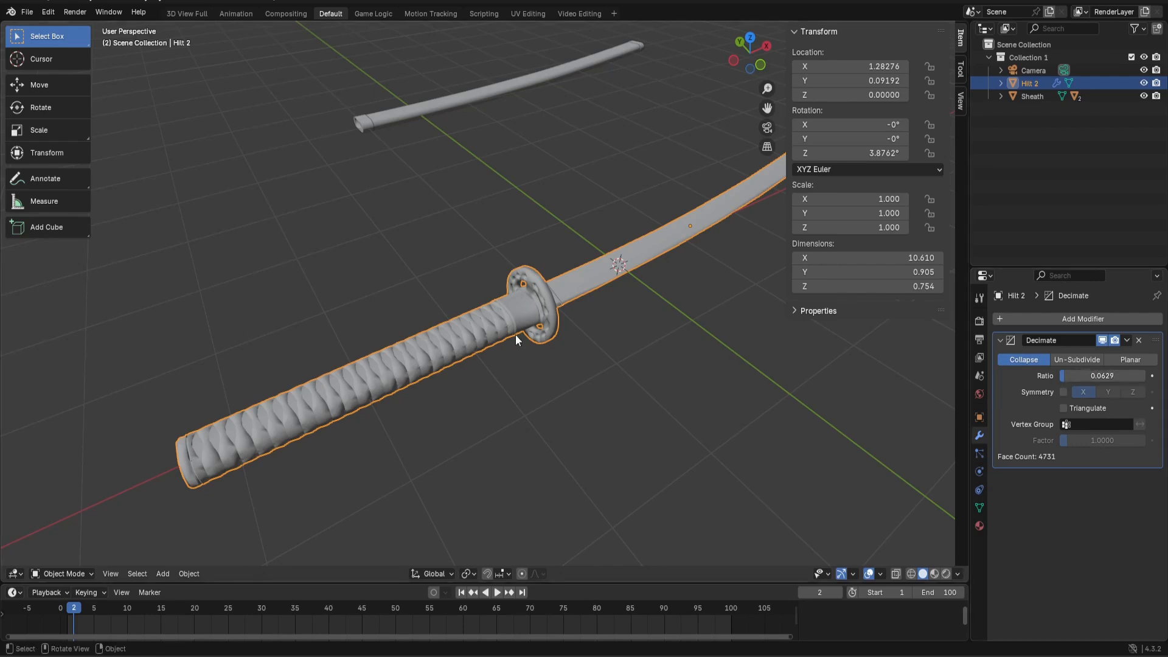
{"action": "middle_click_drag", "start_coordinate": [516, 334], "coordinate": [543, 309]}
{"action": "scroll", "coordinate": [452, 338], "scroll_direction": "up", "scroll_amount": 3}
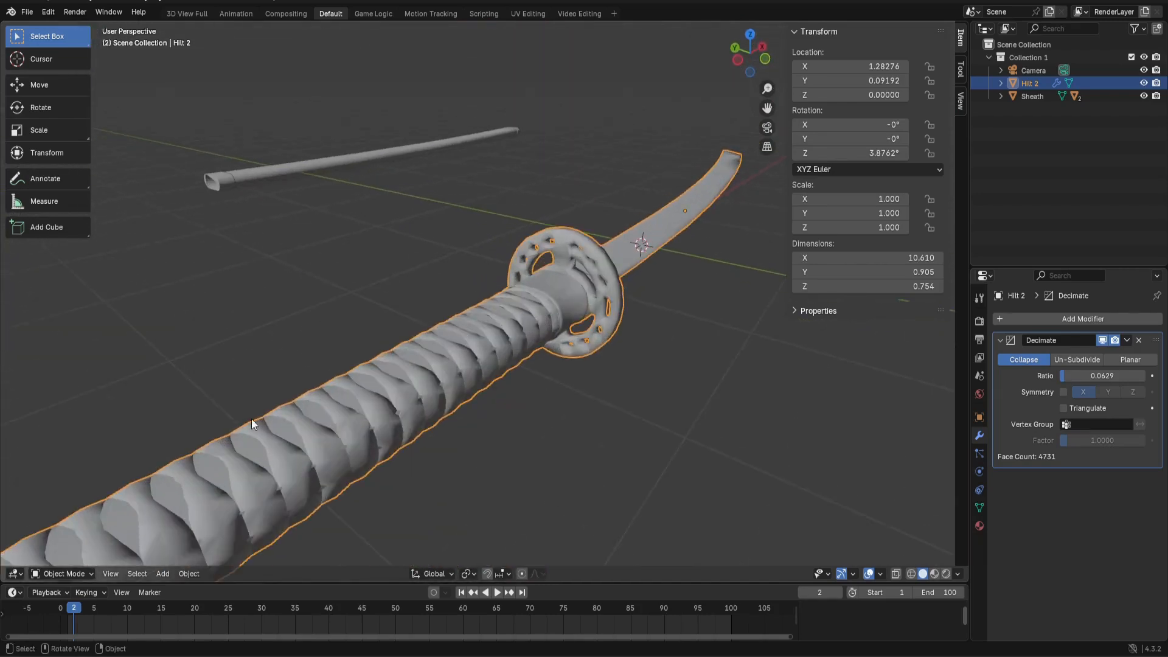
{"action": "scroll", "coordinate": [559, 304], "scroll_direction": "down", "scroll_amount": 2}
{"action": "middle_click_drag", "start_coordinate": [560, 304], "coordinate": [533, 321]}
{"action": "left_click", "coordinate": [1127, 340]}
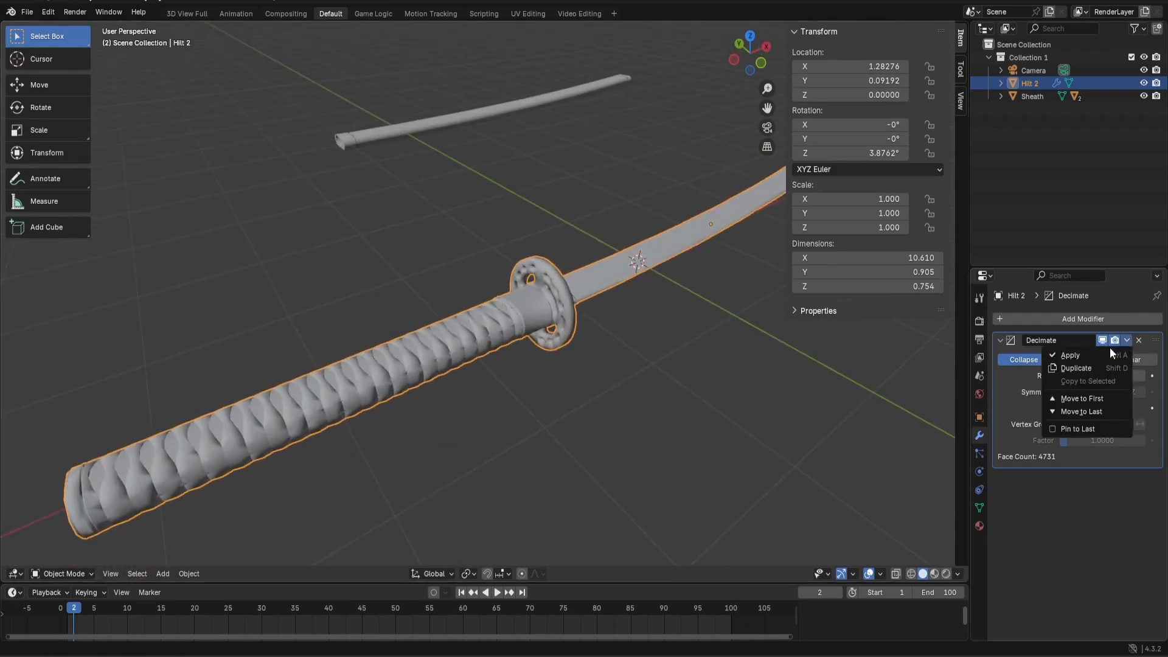
{"action": "left_click", "coordinate": [1071, 355]}
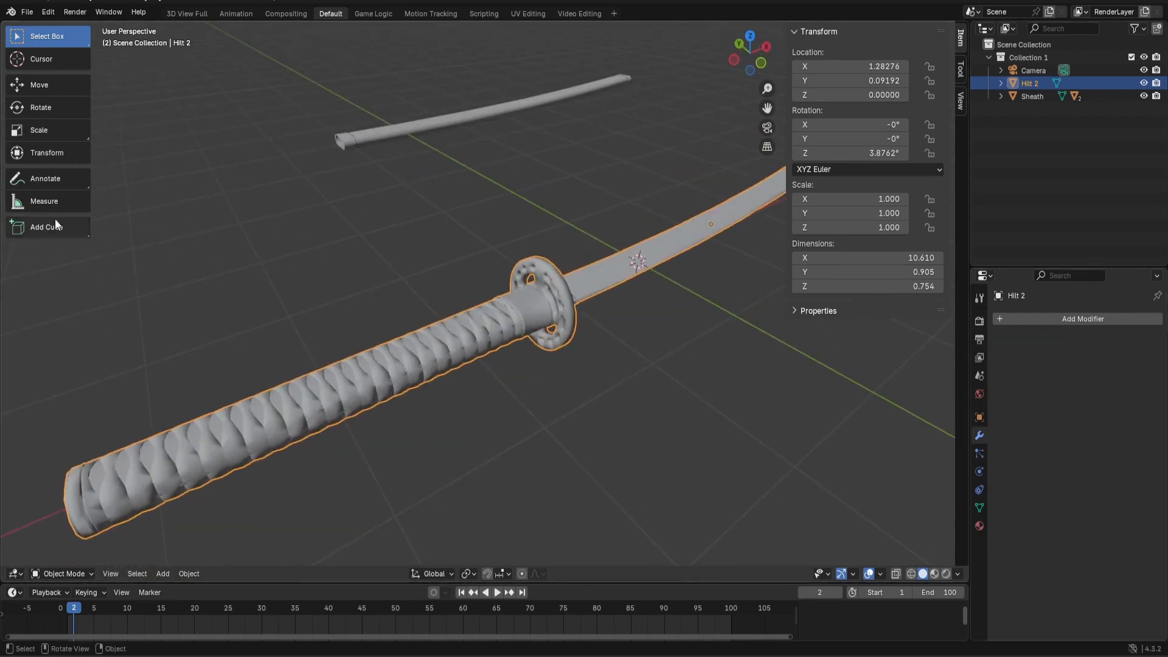
Inspect the decimated sword's mesh topology in Edit Mode and return to Object Mode.
{"action": "left_click", "coordinate": [52, 575]}
{"action": "left_click", "coordinate": [50, 501]}
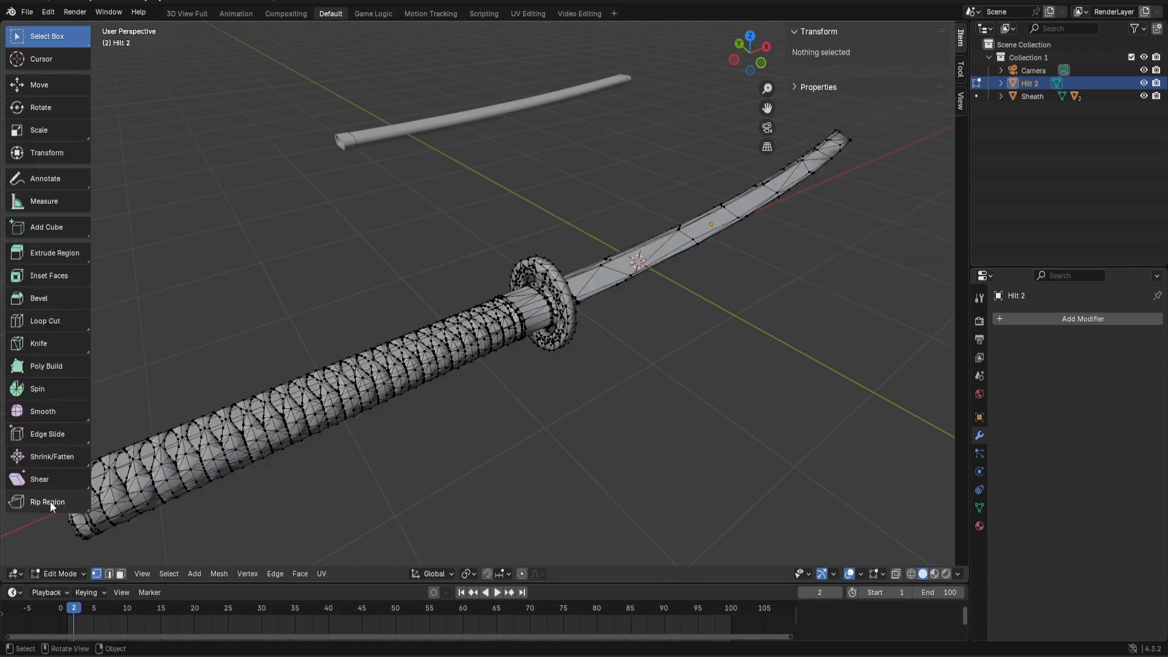
{"action": "mouse_move", "coordinate": [373, 435]}
{"action": "middle_mouse_down"}
{"action": "mouse_move", "coordinate": [370, 476]}
{"action": "mouse_move", "coordinate": [357, 485]}
{"action": "mouse_move", "coordinate": [341, 469]}
{"action": "mouse_move", "coordinate": [363, 454]}
{"action": "middle_mouse_up"}
{"action": "scroll", "coordinate": [363, 445], "scroll_direction": "down", "scroll_amount": 2}
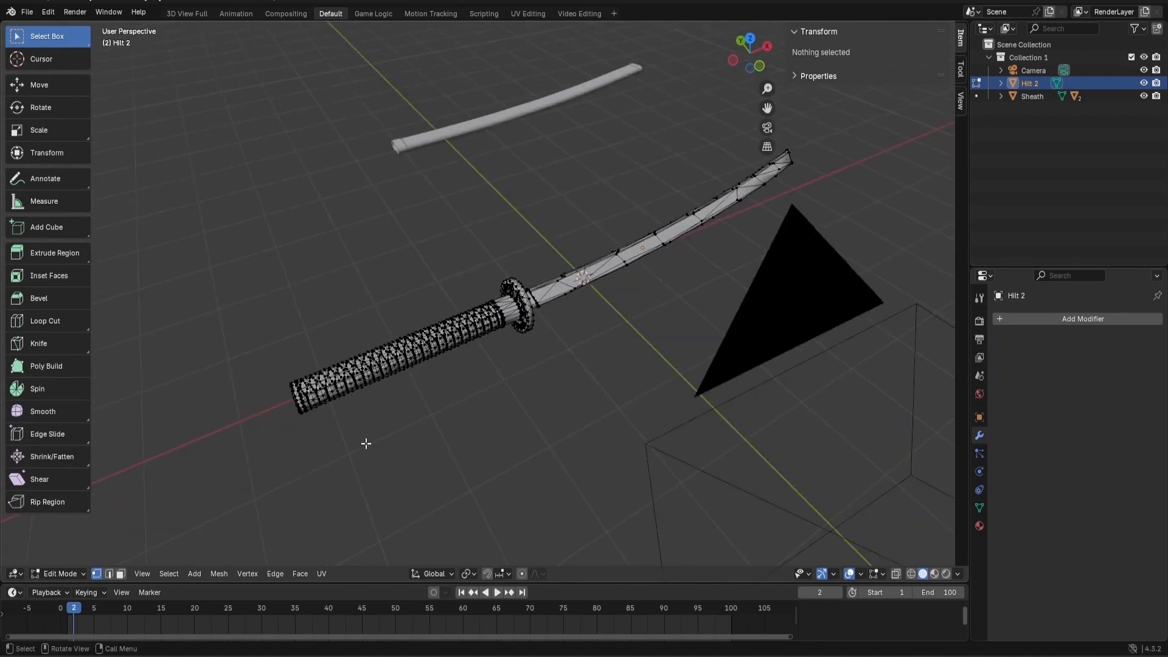
{"action": "scroll", "coordinate": [365, 443], "scroll_direction": "up", "scroll_amount": 3}
{"action": "scroll", "coordinate": [366, 442], "scroll_direction": "down", "scroll_amount": 2}
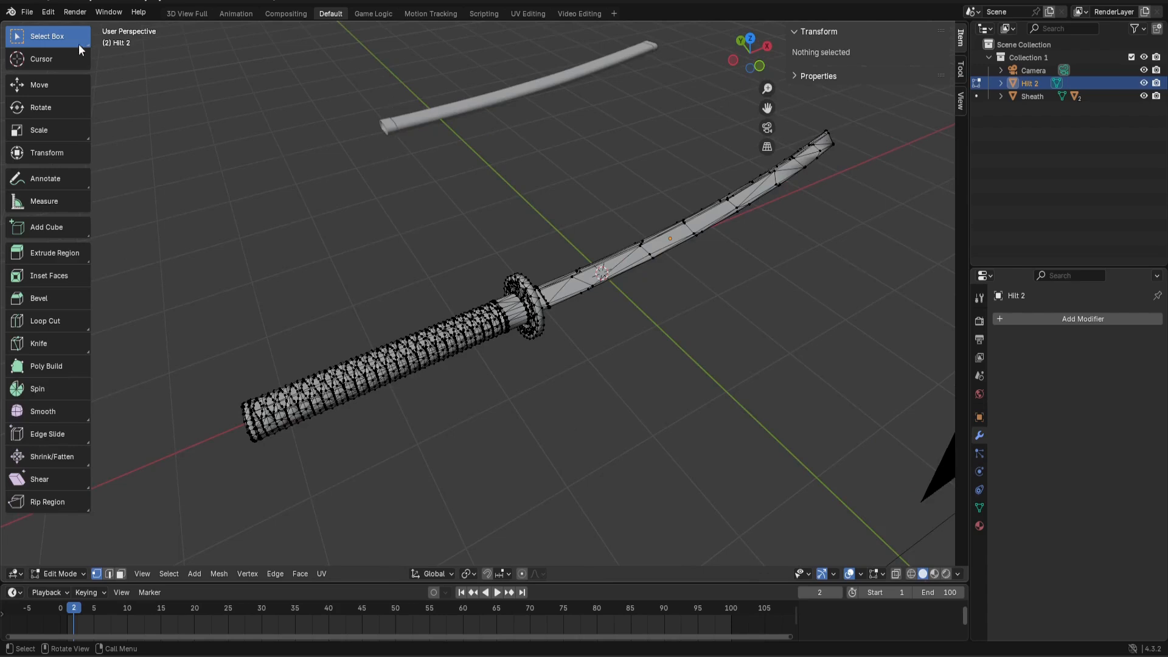
{"action": "left_click", "coordinate": [61, 574]}
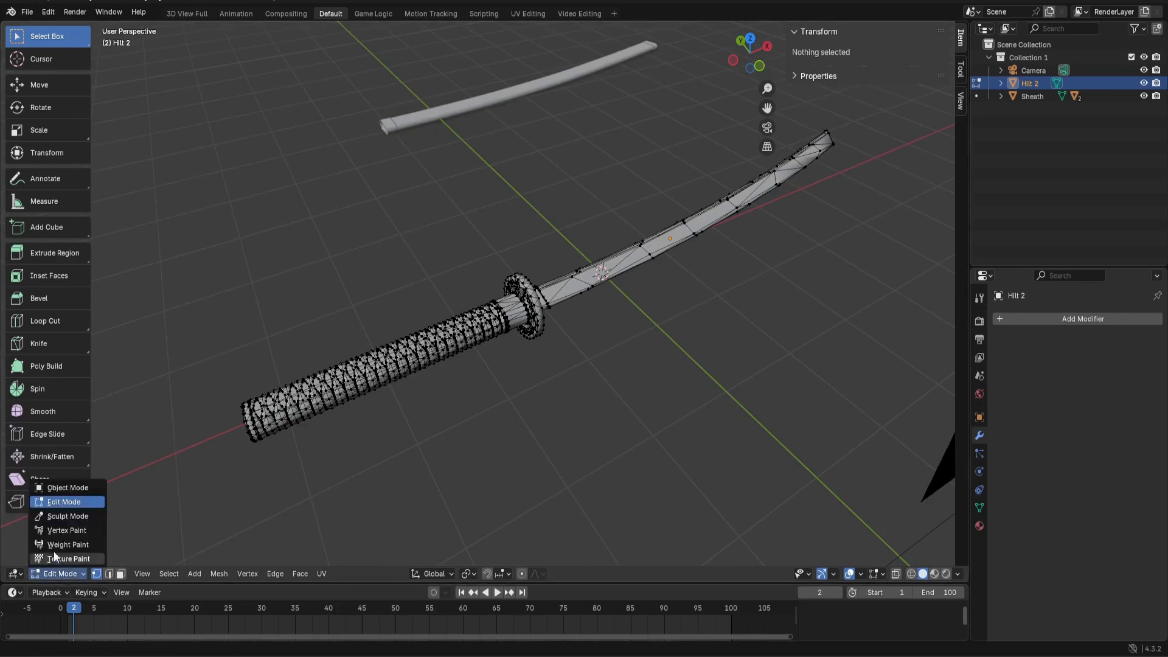
{"action": "left_click", "coordinate": [67, 488]}
Delete the Sheath and Sheath 1 objects from the scene.
{"action": "left_click", "coordinate": [504, 93]}
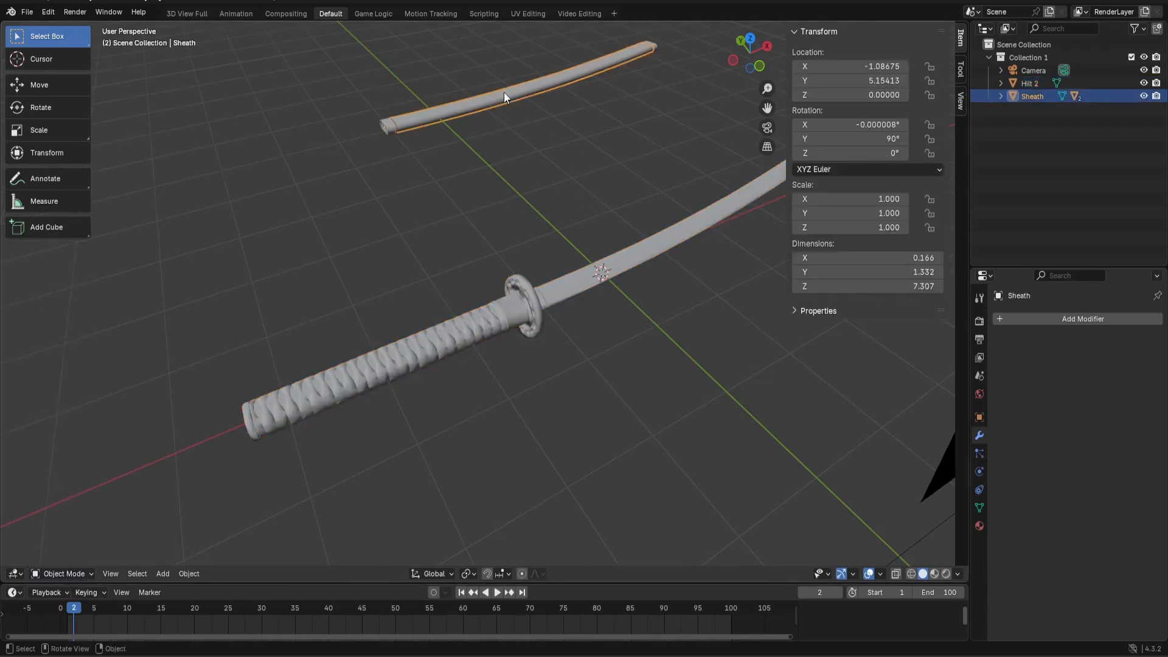
{"action": "key", "text": "Delete"}
{"action": "left_click", "coordinate": [452, 351]}
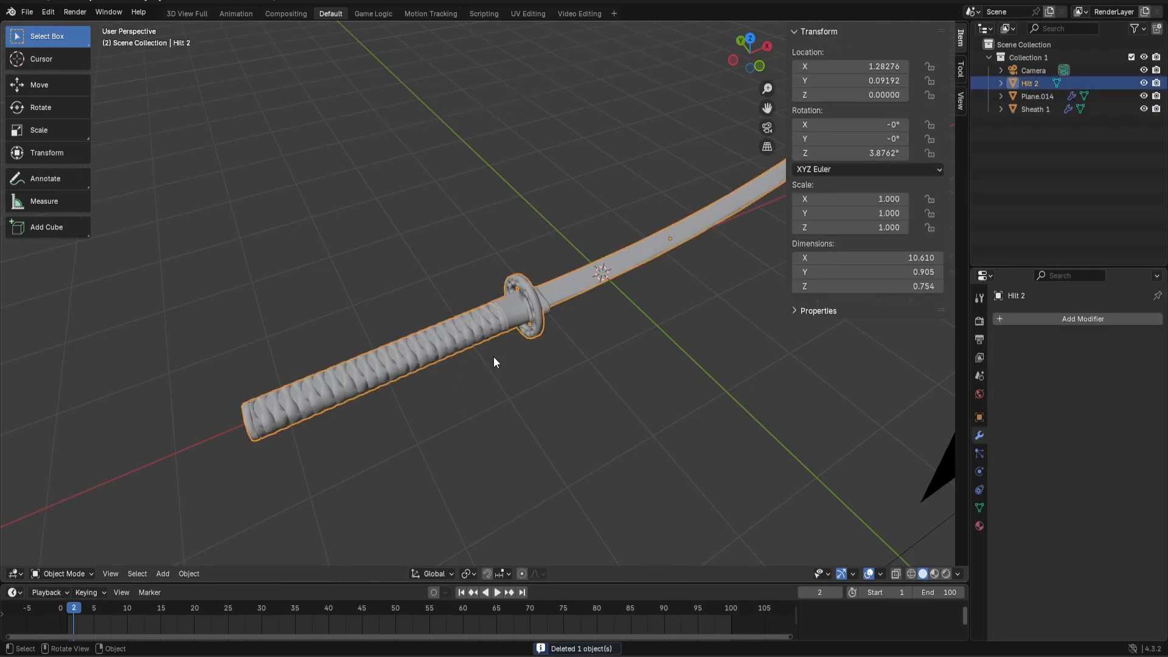
{"action": "left_click", "coordinate": [1042, 108]}
{"action": "key", "text": "Delete"}
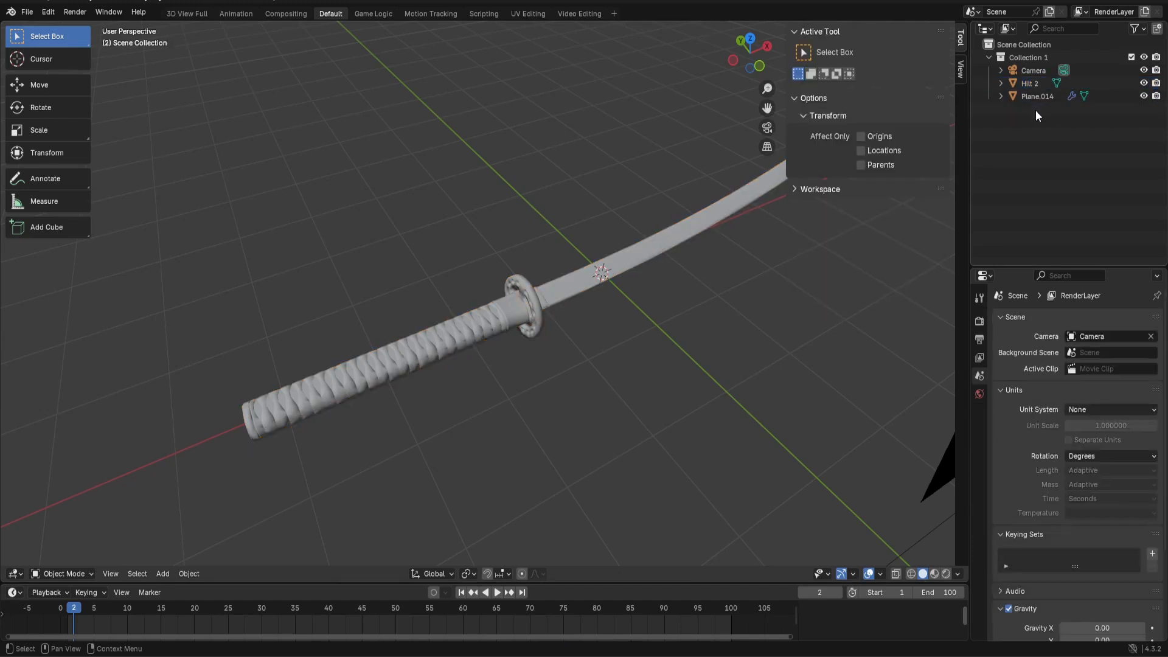
Delete the leftover Plane.014 object, leaving the Hilt 2 sword in place.
{"action": "left_click", "coordinate": [1007, 86]}
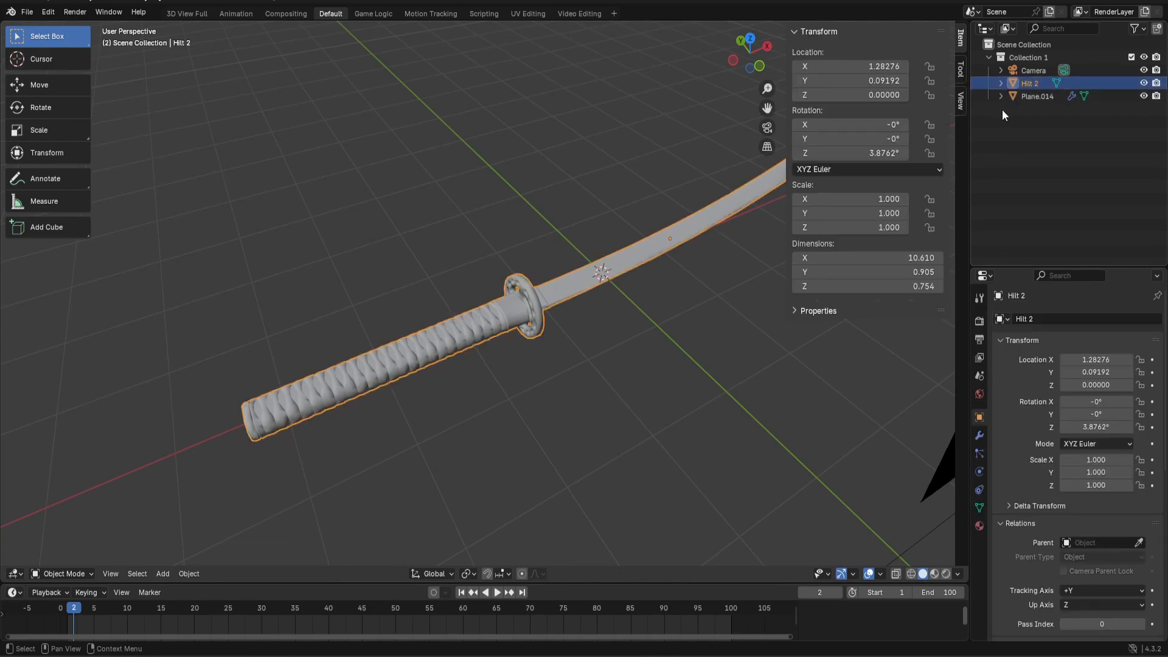
{"action": "left_click", "coordinate": [1000, 97]}
{"action": "left_click", "coordinate": [1000, 97]}
{"action": "left_click", "coordinate": [1023, 96]}
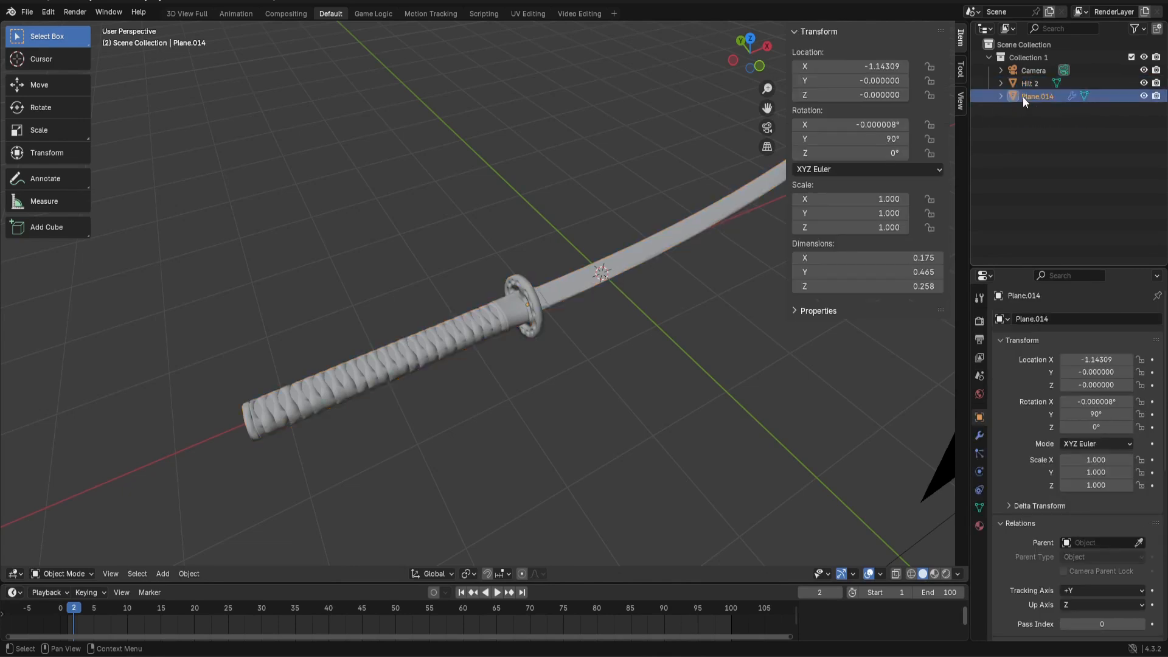
{"action": "left_click", "coordinate": [1001, 96]}
{"action": "left_click", "coordinate": [1001, 96]}
{"action": "key", "text": "x"}
{"action": "middle_click_drag", "start_coordinate": [567, 265], "coordinate": [560, 319]}
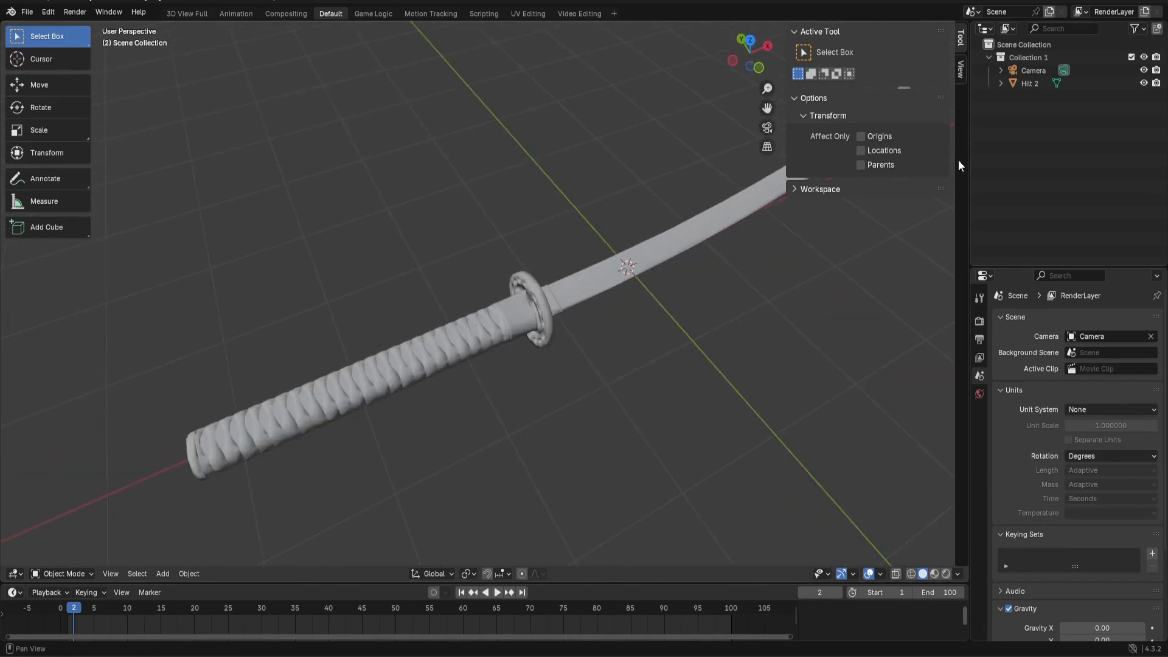
Select all geometry of the Hilt 2 sword in Edit Mode and clean it up with Limited Dissolve.
{"action": "left_click", "coordinate": [1022, 83]}
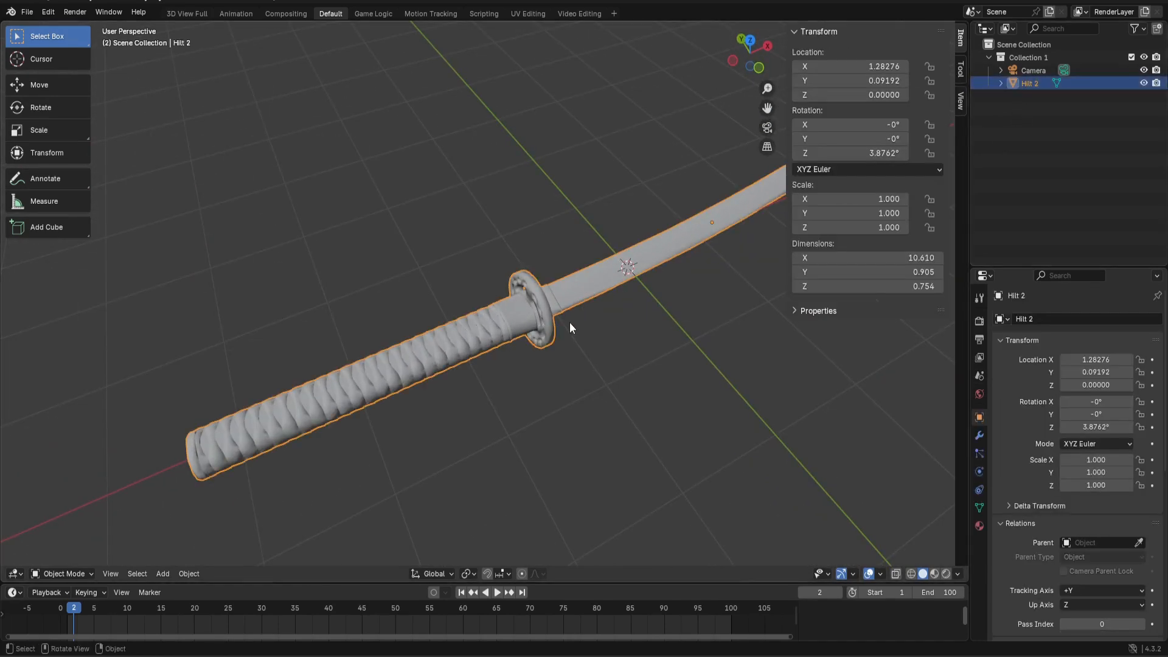
{"action": "middle_click_drag", "start_coordinate": [570, 323], "coordinate": [576, 316]}
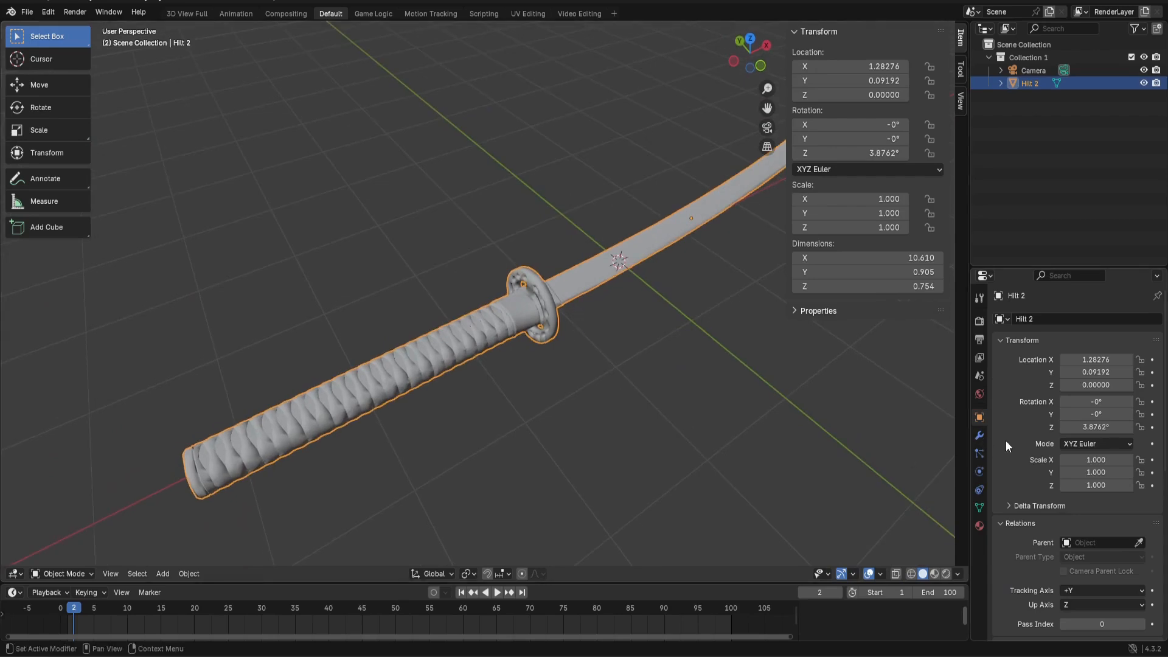
{"action": "left_click", "coordinate": [979, 436]}
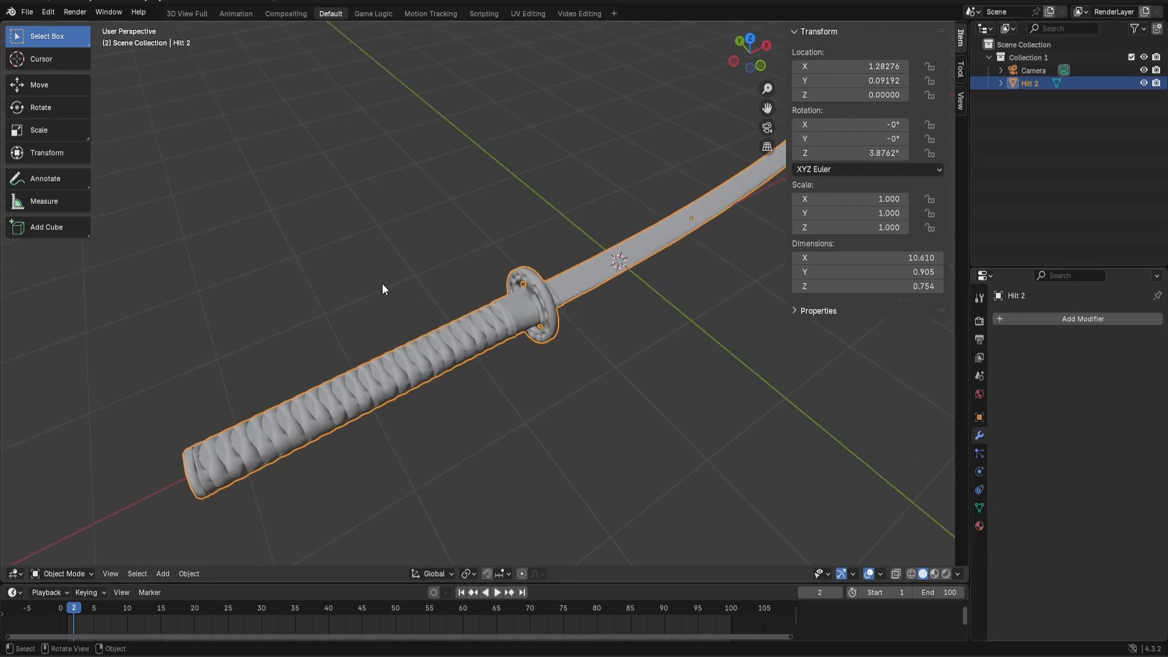
{"action": "left_click", "coordinate": [56, 573]}
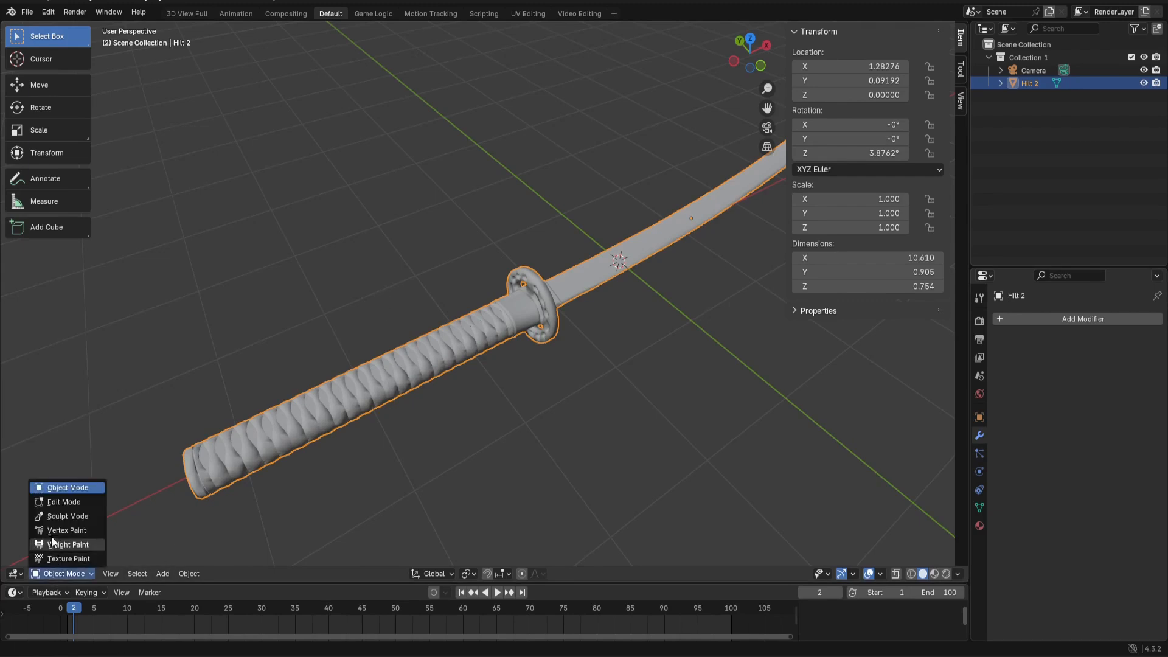
{"action": "left_click", "coordinate": [52, 502]}
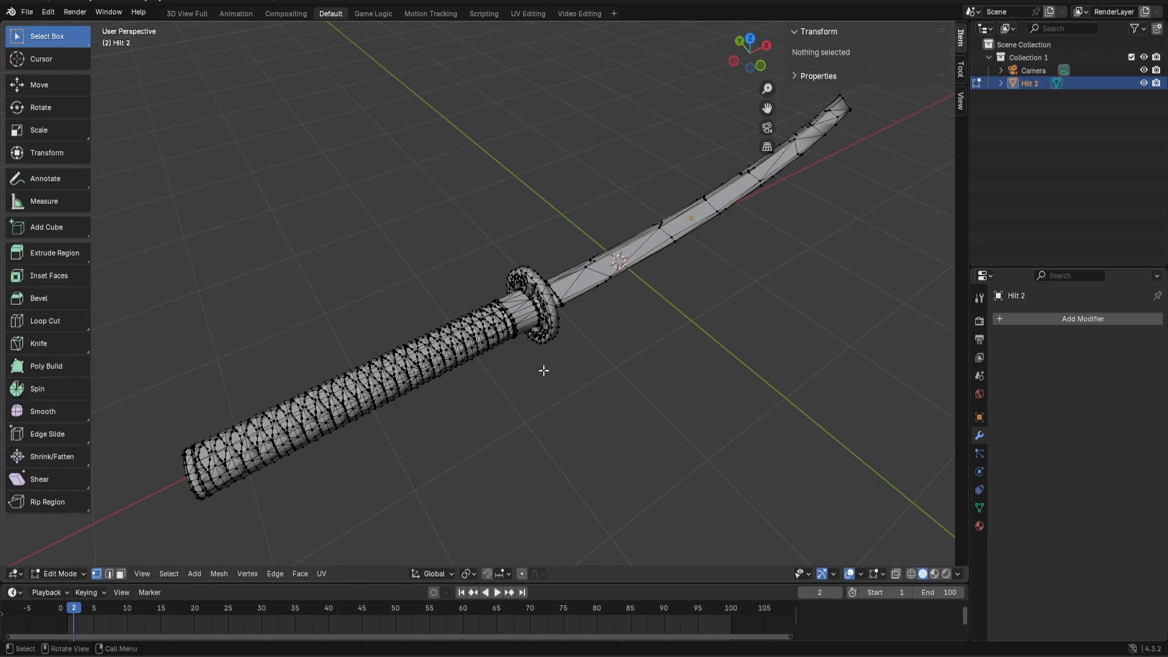
{"action": "key", "text": "a"}
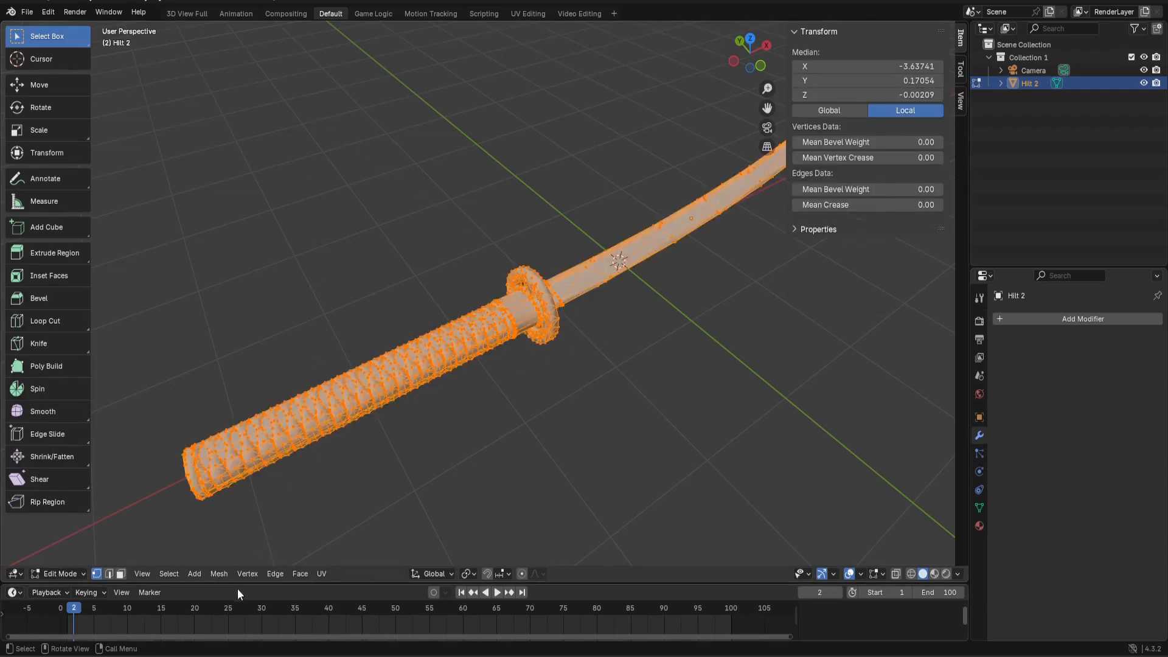
{"action": "left_click", "coordinate": [220, 578]}
{"action": "left_click", "coordinate": [218, 574]}
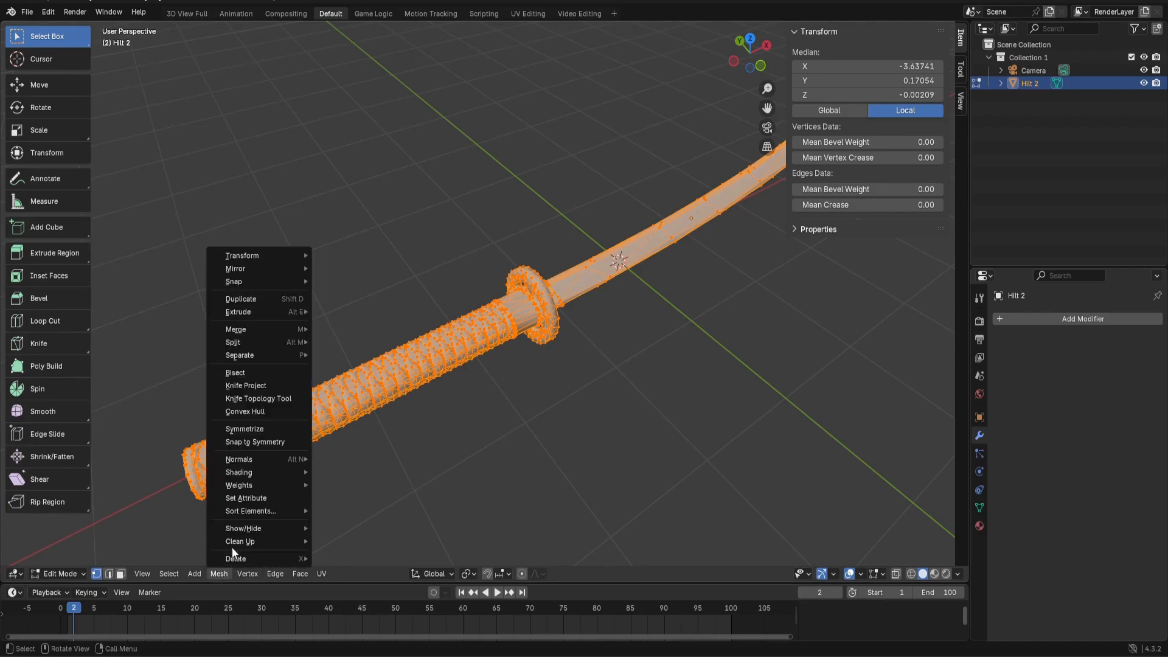
{"action": "mouse_move", "coordinate": [235, 541]}
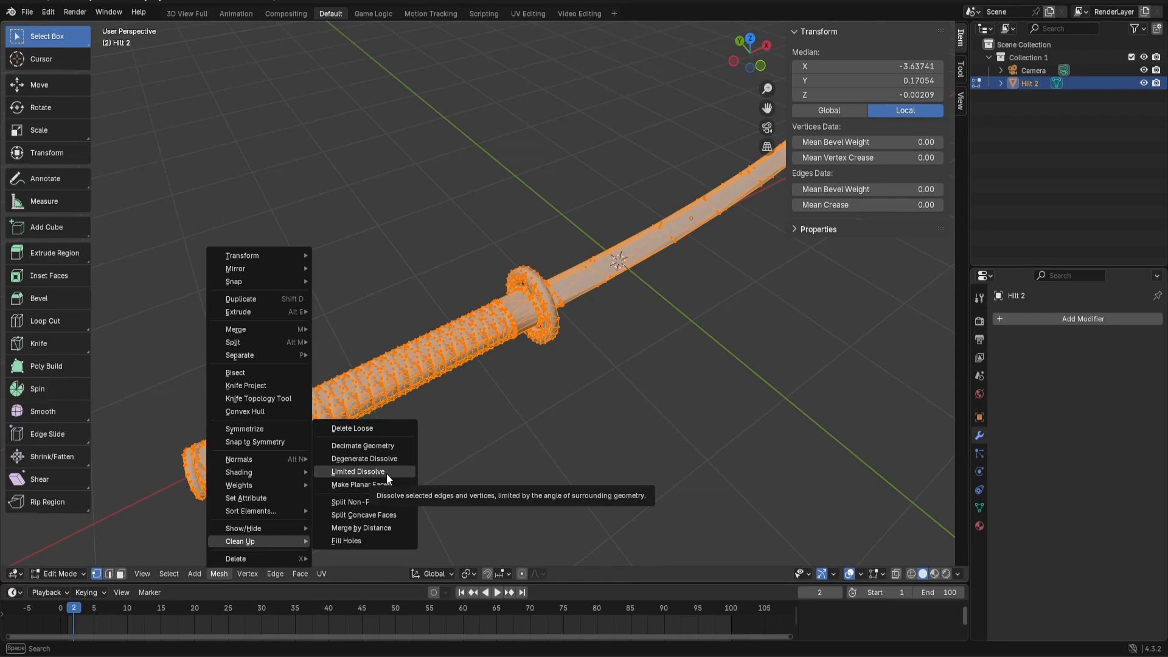
{"action": "left_click", "coordinate": [385, 473]}
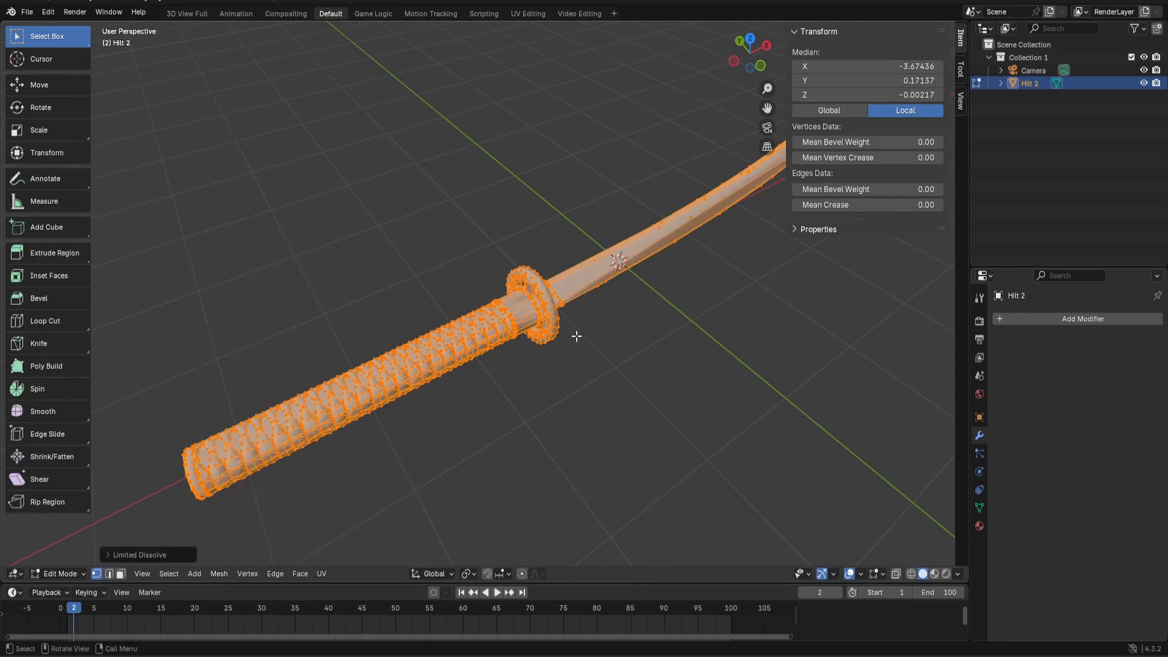
Check the dissolved mesh along the blade and hilt, and recalculate the normals of the entire sword mesh to the outside.
{"action": "left_click", "coordinate": [542, 456]}
{"action": "middle_click_drag", "start_coordinate": [584, 429], "coordinate": [629, 438]}
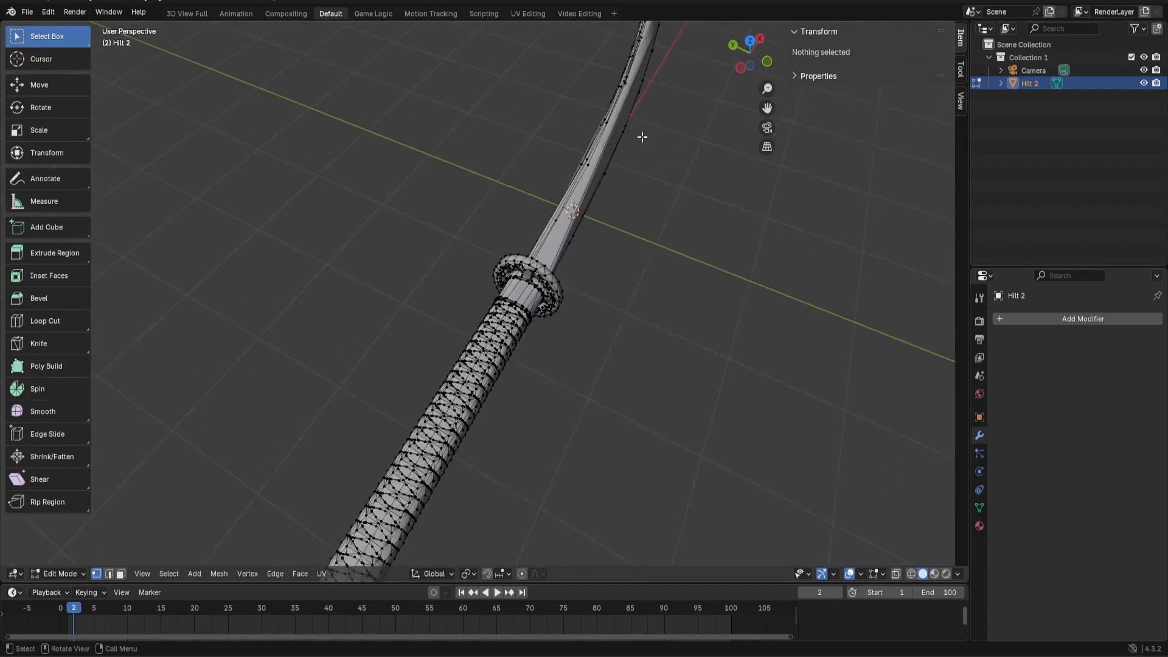
{"action": "scroll", "coordinate": [643, 138], "scroll_direction": "up", "scroll_amount": 4}
{"action": "middle_click_drag", "start_coordinate": [643, 140], "coordinate": [556, 197]}
{"action": "scroll", "coordinate": [650, 130], "scroll_direction": "down", "scroll_amount": 5}
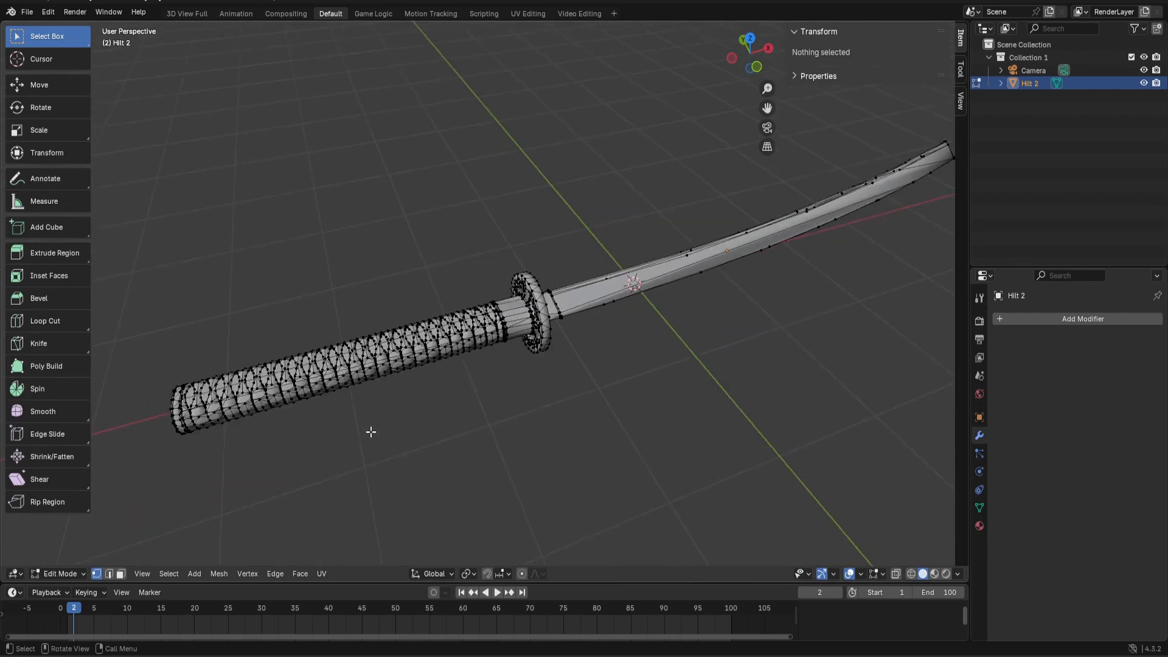
{"action": "key", "text": "a"}
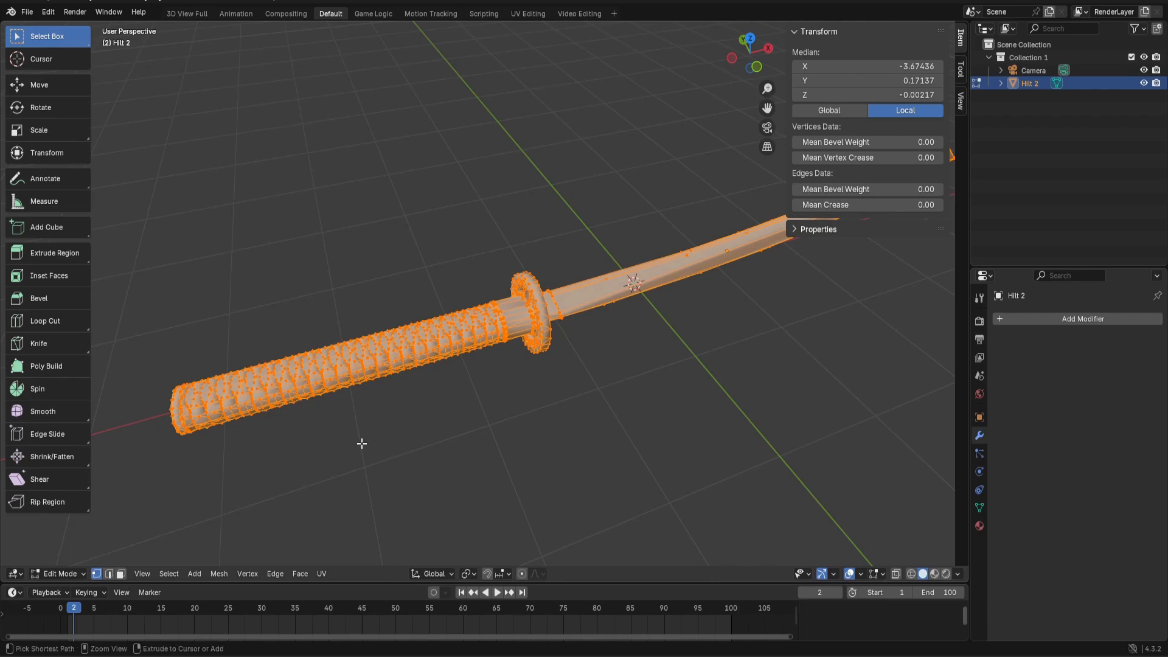
{"action": "key", "text": "ctrl+n"}
{"action": "left_click", "coordinate": [552, 470]}
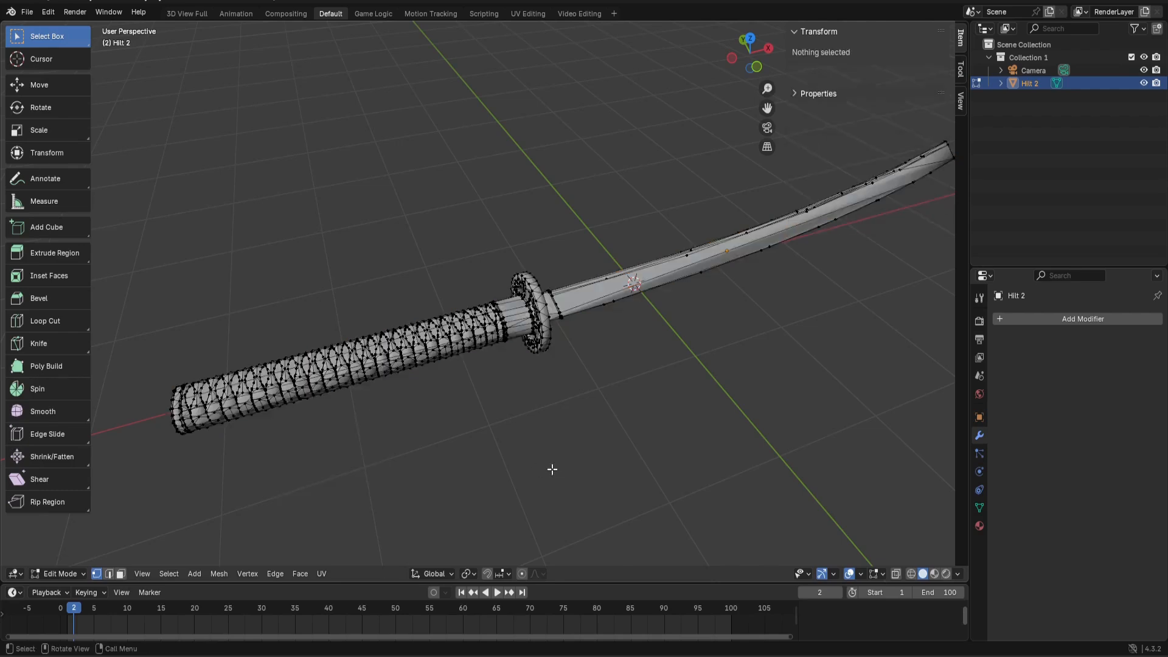
{"action": "key", "text": "a"}
{"action": "key", "text": "shift+n"}
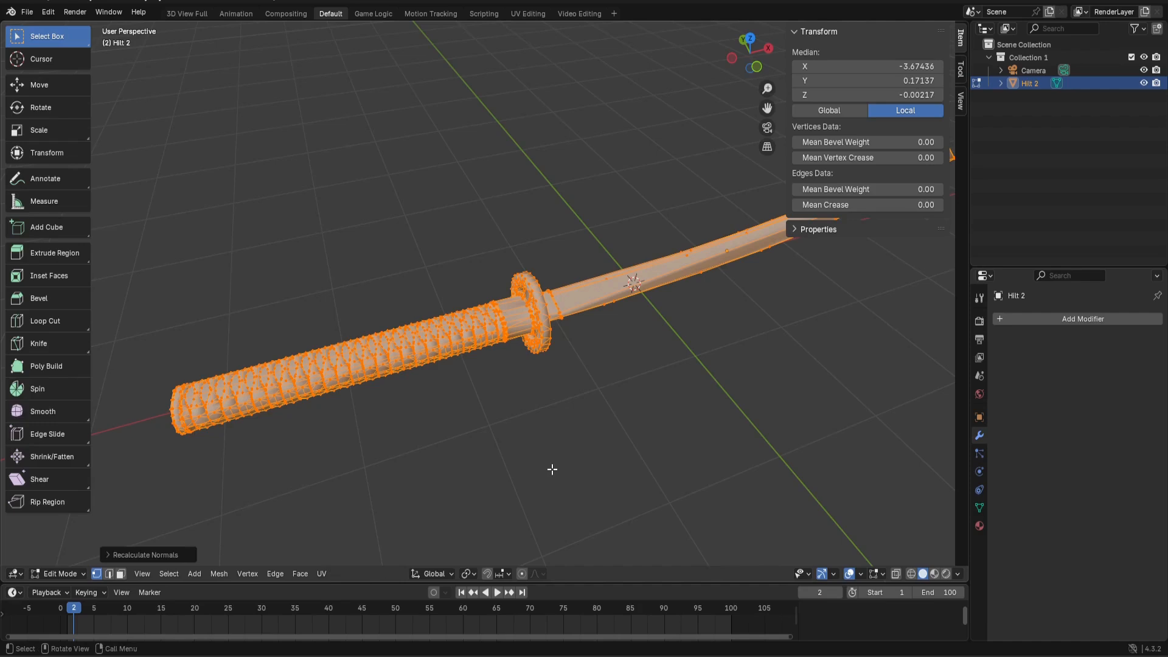
Export the simplified sword as the Collada file katana2.dae to the Desktop.
{"action": "left_click", "coordinate": [27, 12]}
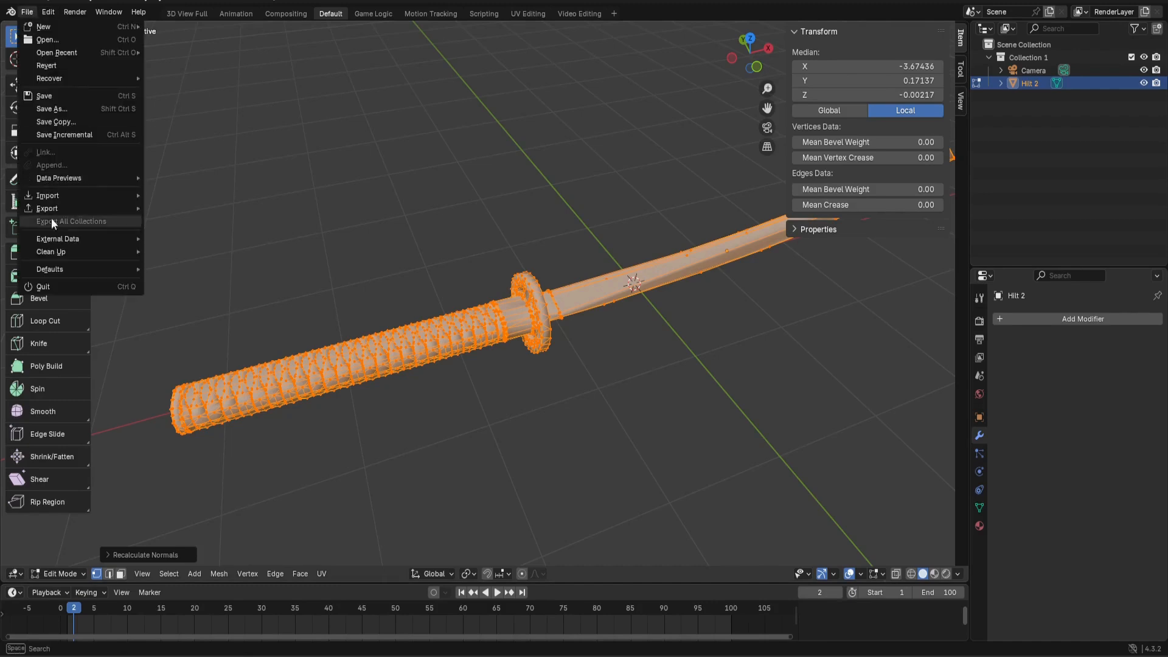
{"action": "mouse_move", "coordinate": [63, 207]}
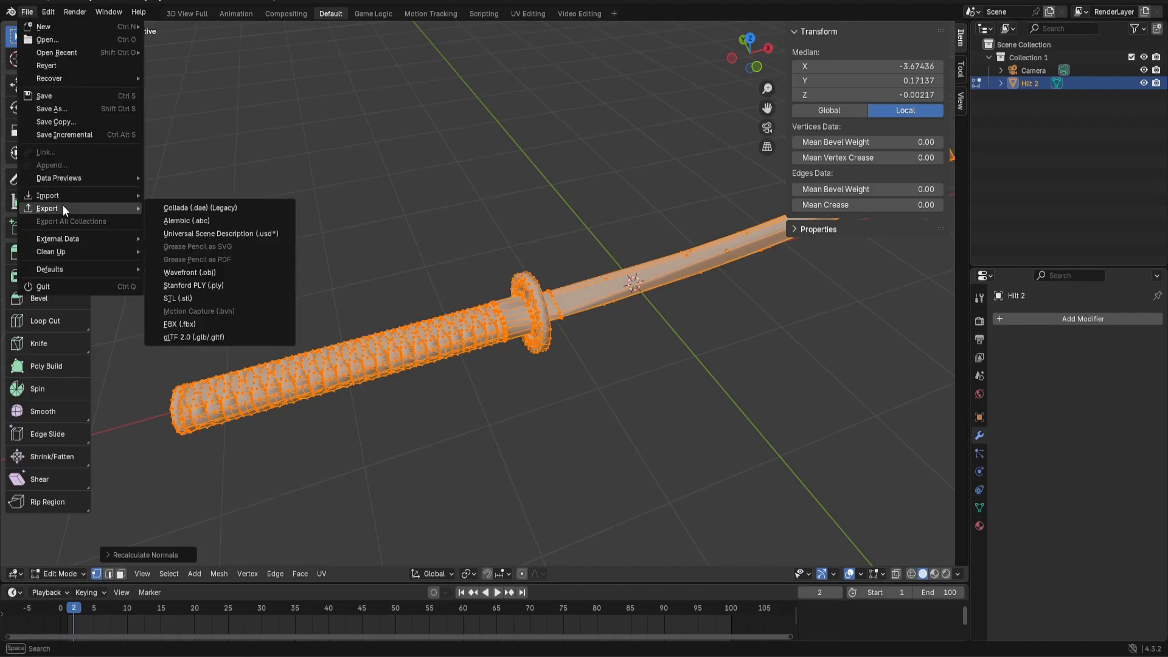
{"action": "left_click", "coordinate": [203, 208]}
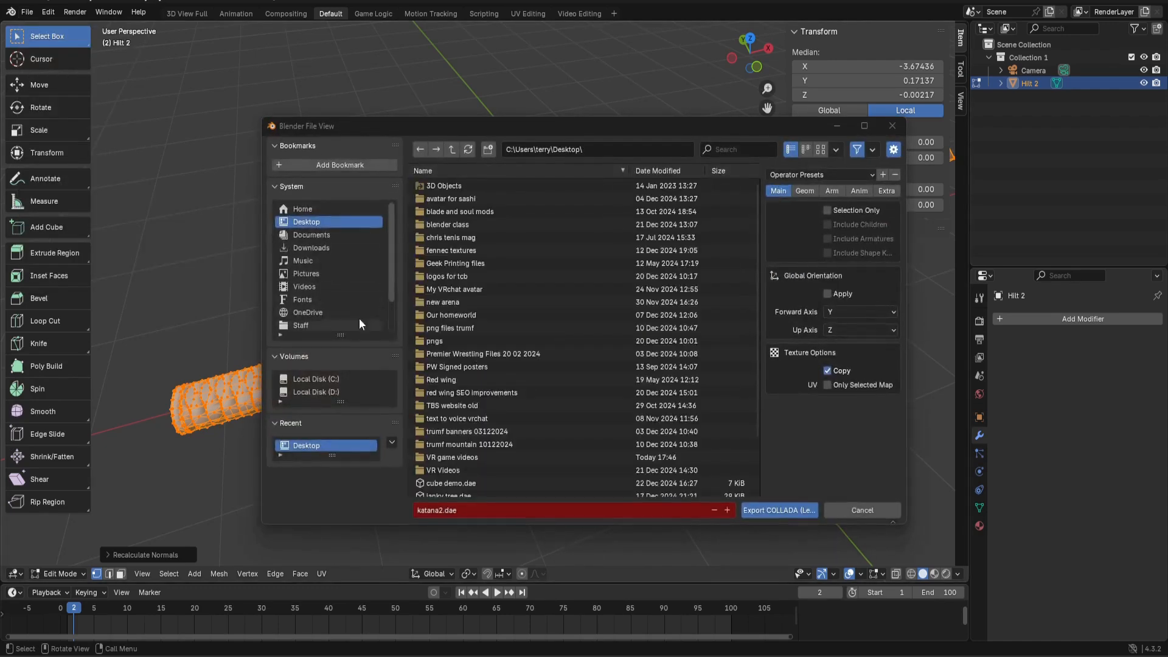
{"action": "left_click", "coordinate": [444, 511]}
{"action": "left_click", "coordinate": [444, 510]}
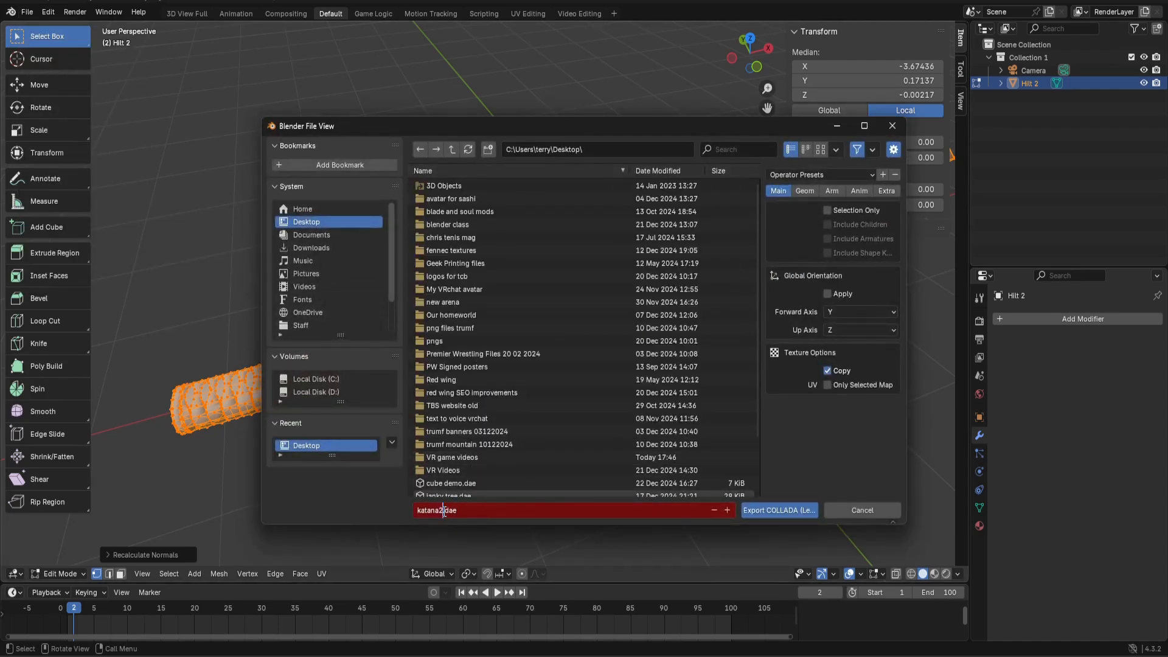
{"action": "left_click", "coordinate": [783, 509]}
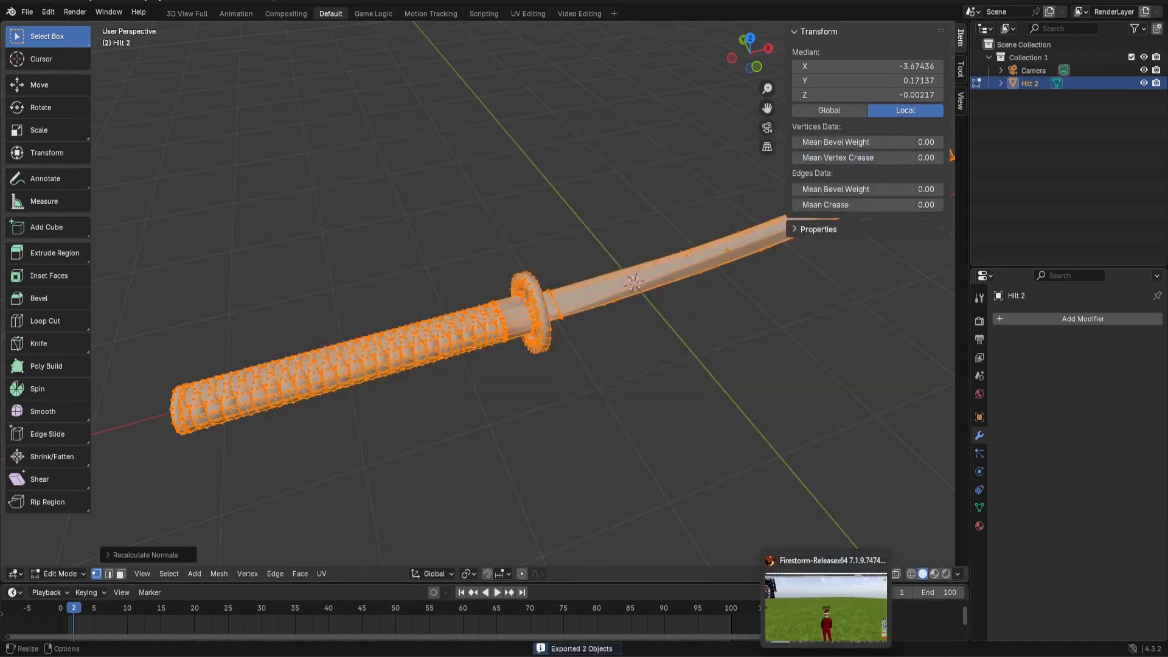
Switch to the Firestorm viewer and load katana3.dae from the Desktop as a mesh model for upload.
{"action": "left_click", "coordinate": [826, 608]}
{"action": "left_click", "coordinate": [125, 9]}
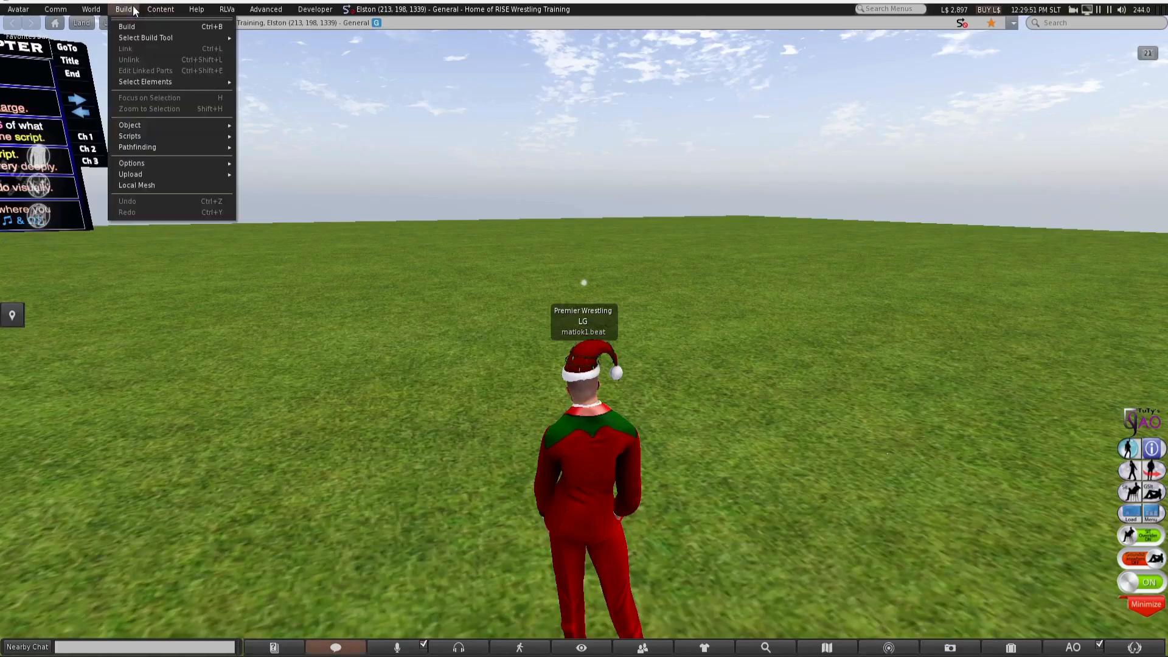
{"action": "mouse_move", "coordinate": [167, 174]}
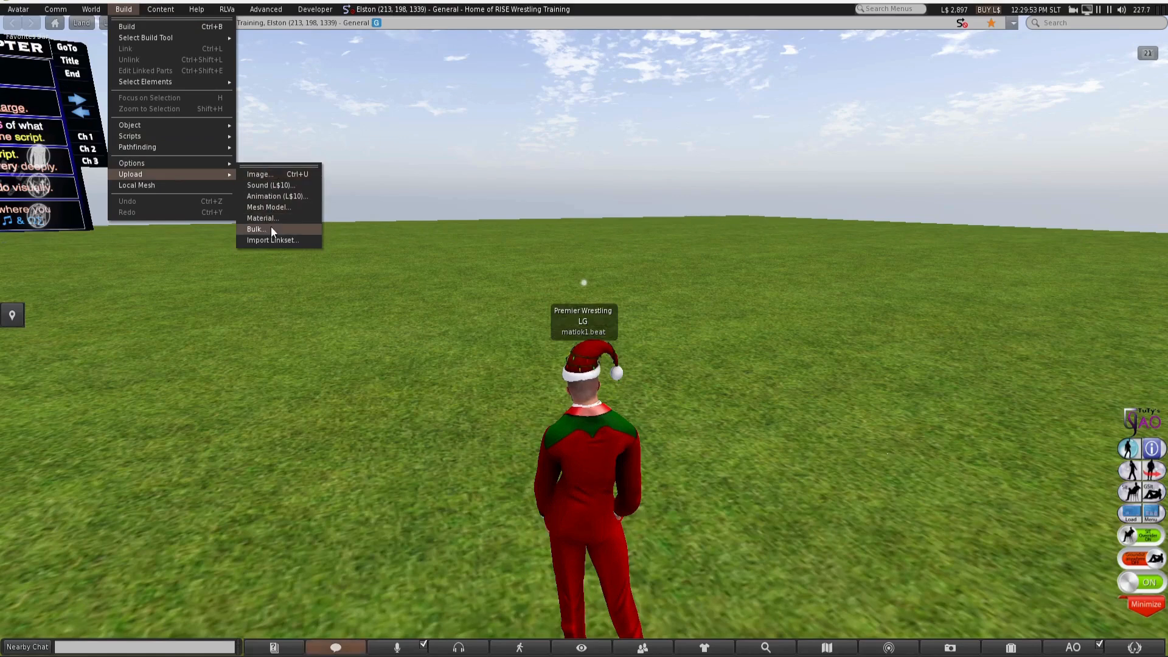
{"action": "left_click", "coordinate": [271, 207]}
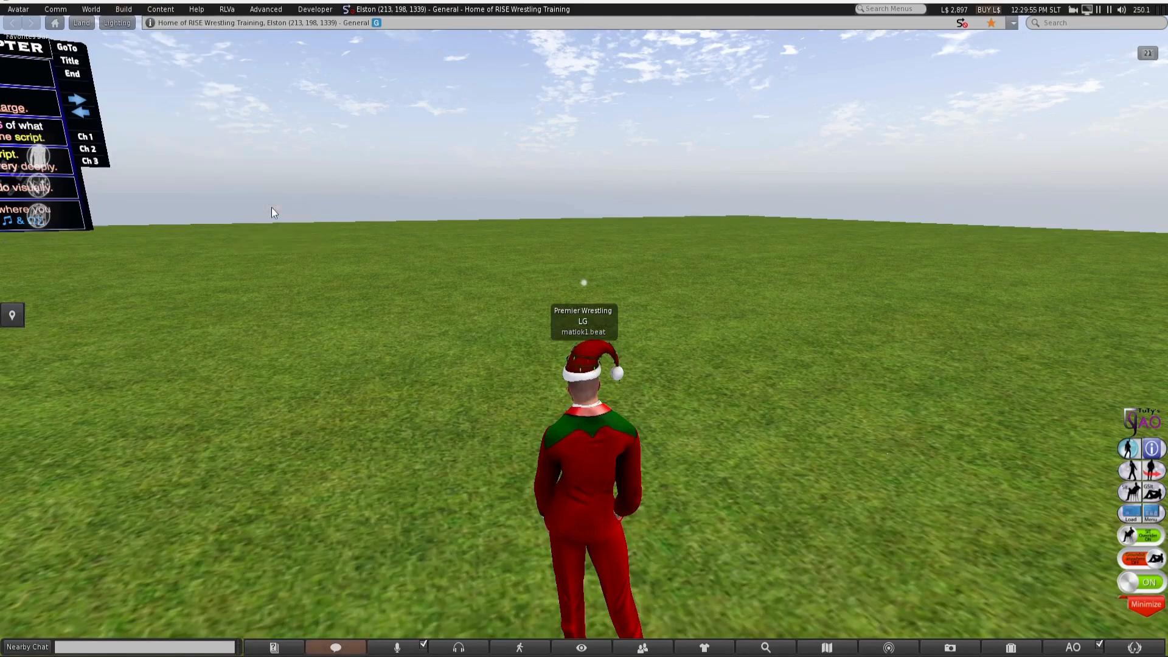
{"action": "scroll", "coordinate": [217, 161], "scroll_direction": "down", "scroll_amount": 5}
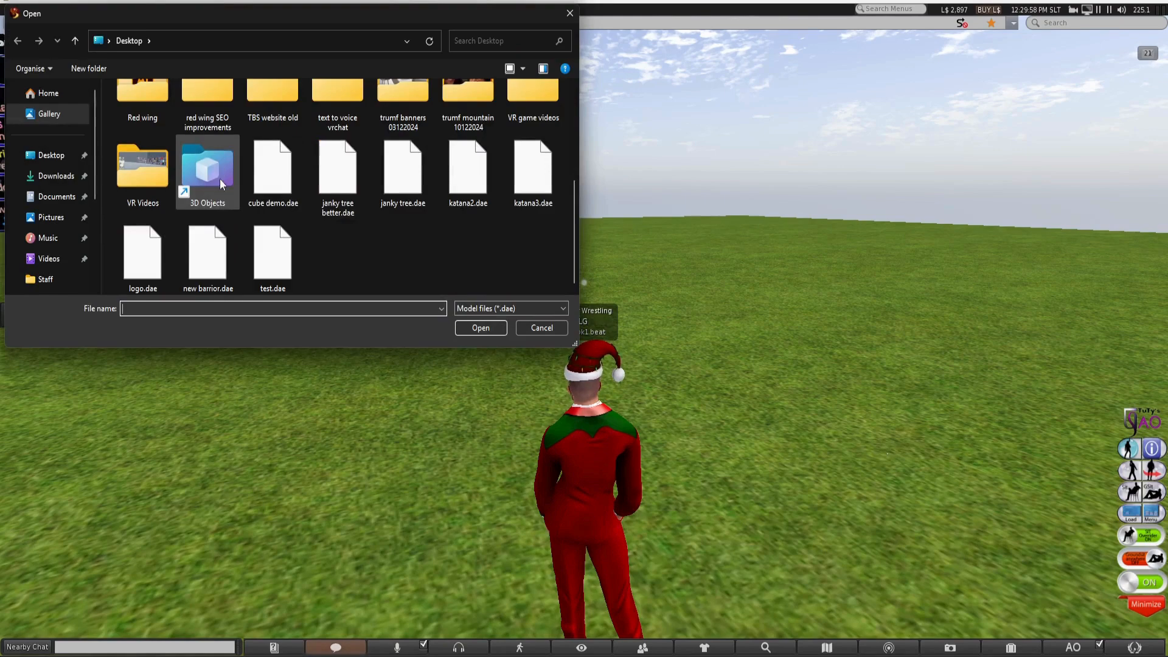
{"action": "left_click", "coordinate": [557, 185]}
{"action": "left_click", "coordinate": [476, 329]}
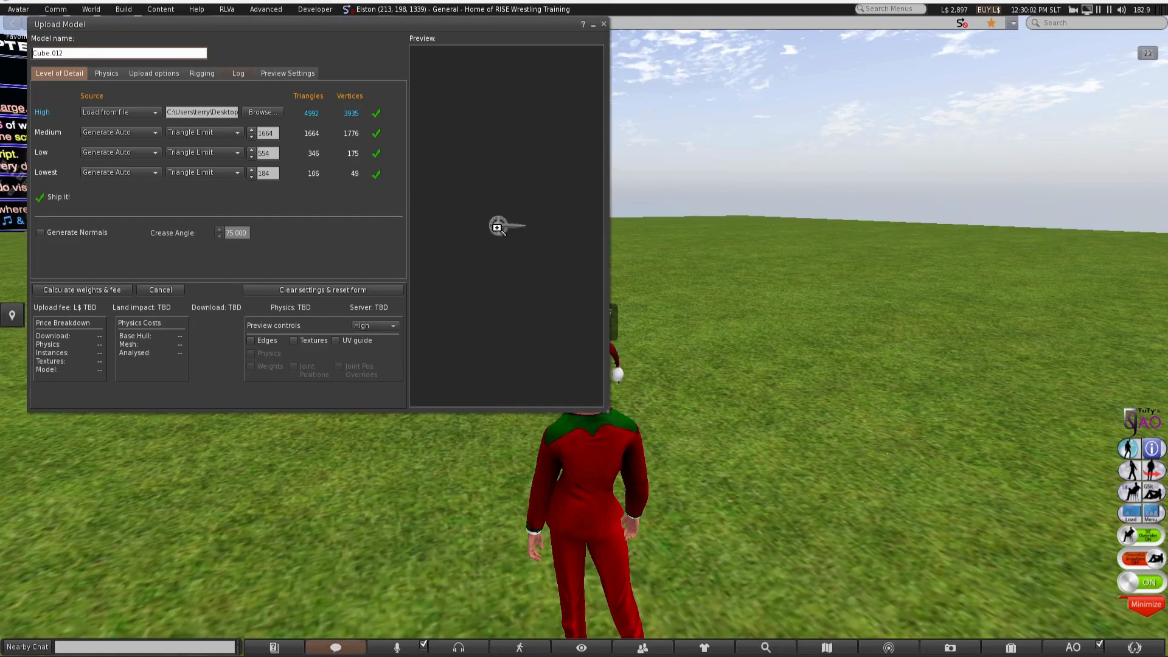
Inspect the katana3 preview up close, calculate its weights and fee, and close the model upload without uploading.
{"action": "scroll", "coordinate": [497, 228], "scroll_direction": "up", "scroll_amount": 2}
{"action": "mouse_move", "coordinate": [497, 228]}
{"action": "left_mouse_down"}
{"action": "mouse_move", "coordinate": [448, 221]}
{"action": "mouse_move", "coordinate": [523, 221]}
{"action": "mouse_move", "coordinate": [441, 221]}
{"action": "mouse_move", "coordinate": [578, 222]}
{"action": "mouse_move", "coordinate": [483, 224]}
{"action": "left_mouse_up"}
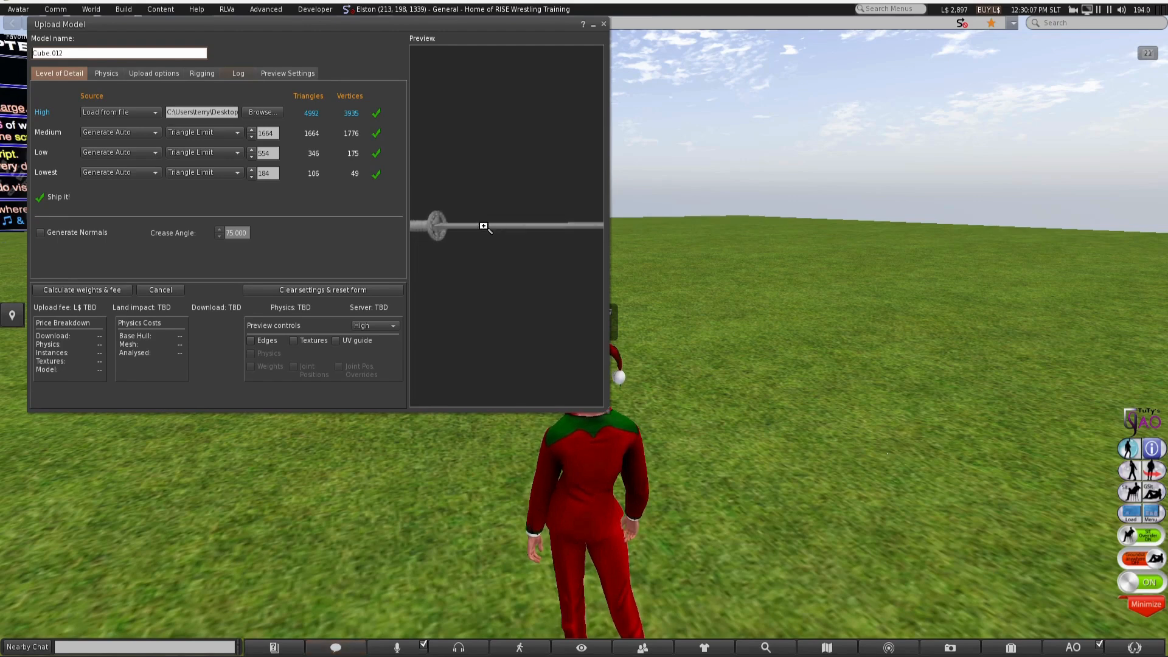
{"action": "left_click", "coordinate": [66, 293]}
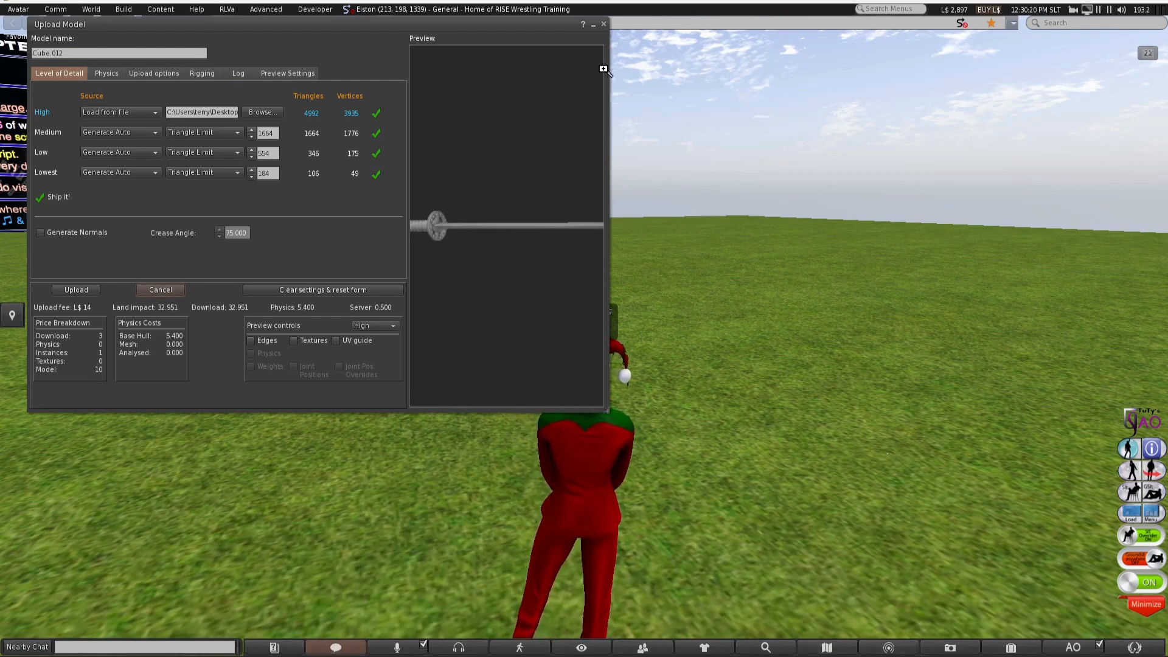
{"action": "left_click", "coordinate": [607, 26]}
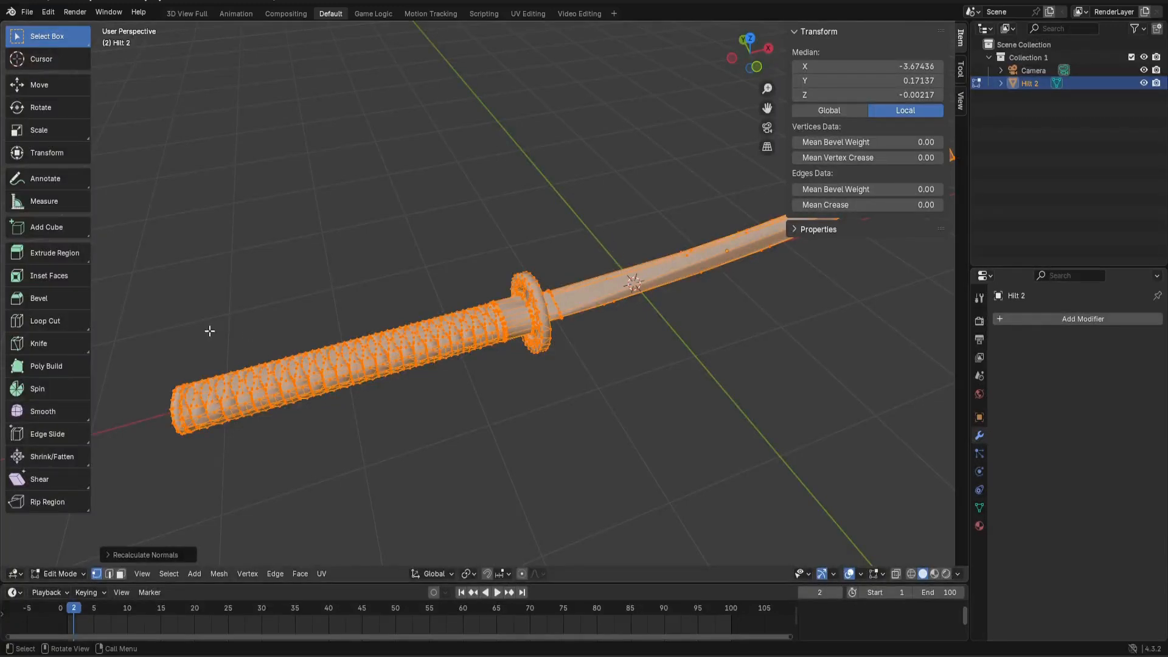
Switch back to Blender, put the Hilt 2 sword in Object Mode and scale it down uniformly to about 0.176.
{"action": "scroll", "coordinate": [209, 330], "scroll_direction": "down", "scroll_amount": 4}
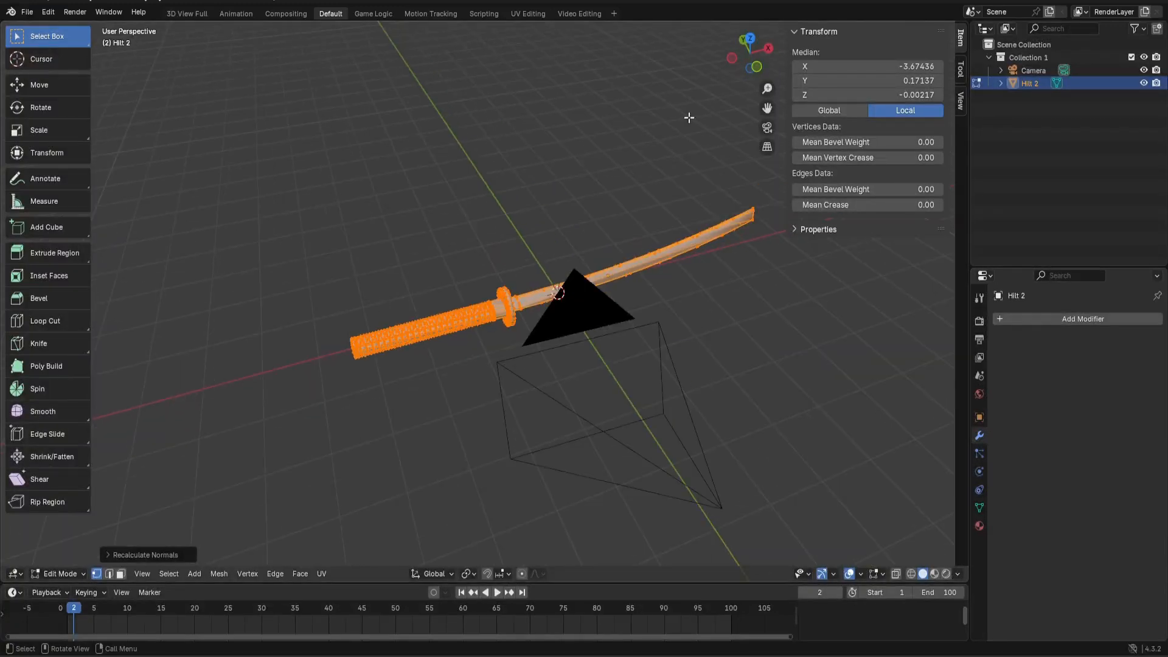
{"action": "scroll", "coordinate": [690, 347], "scroll_direction": "up", "scroll_amount": 3}
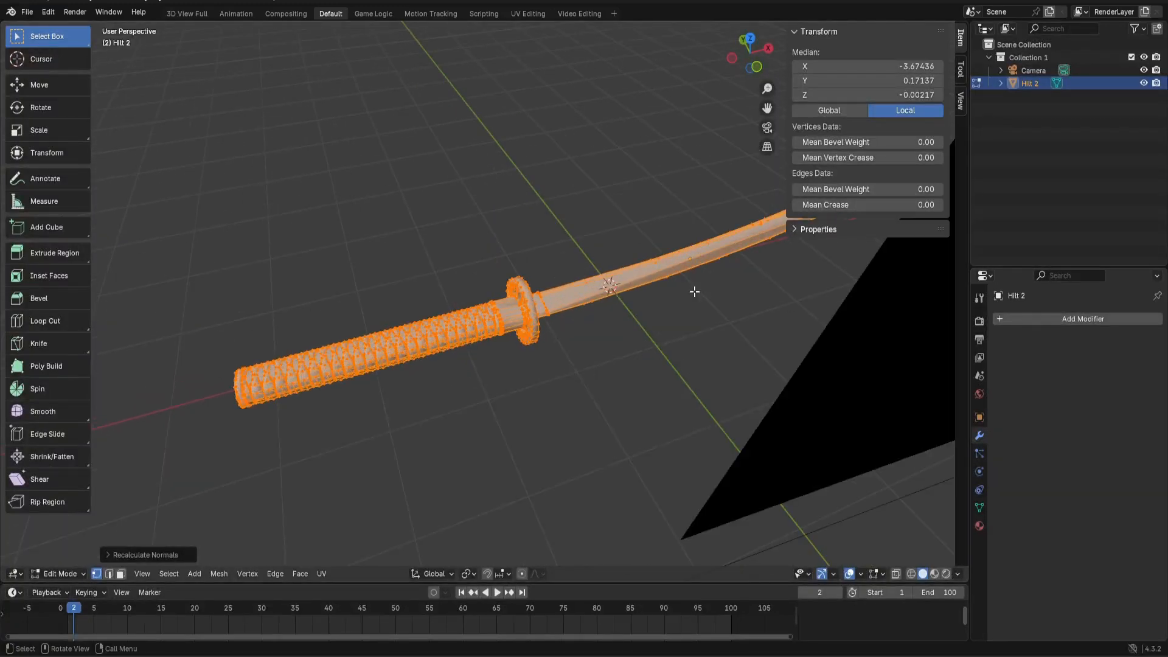
{"action": "left_click", "coordinate": [57, 574]}
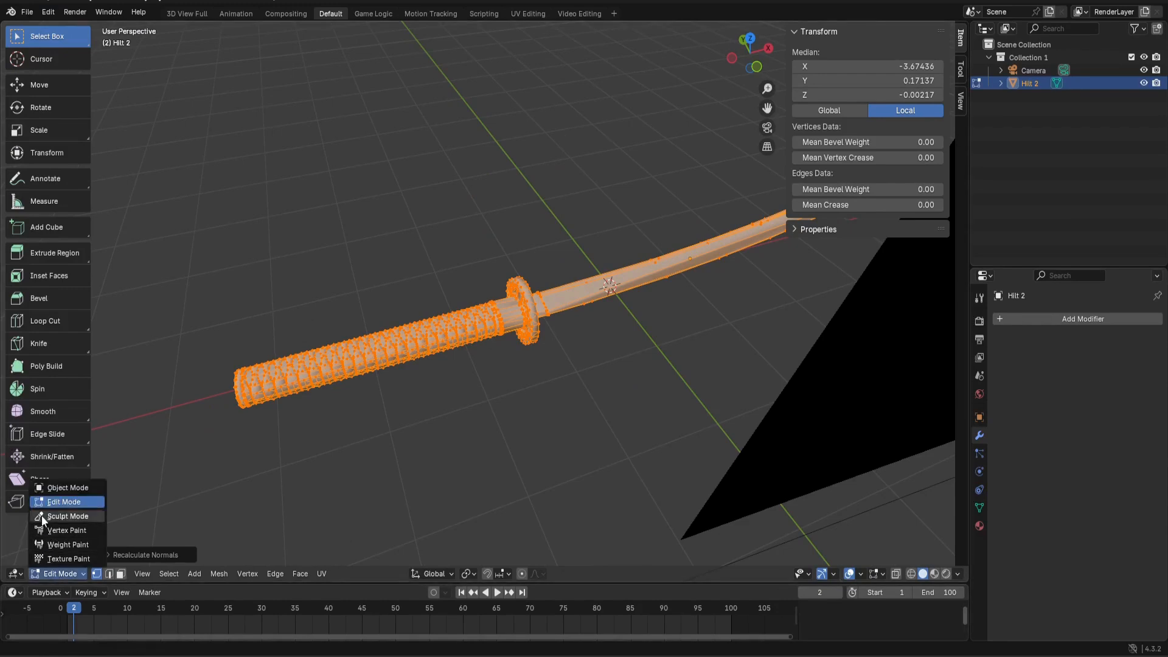
{"action": "left_click", "coordinate": [57, 488]}
{"action": "key", "text": "s"}
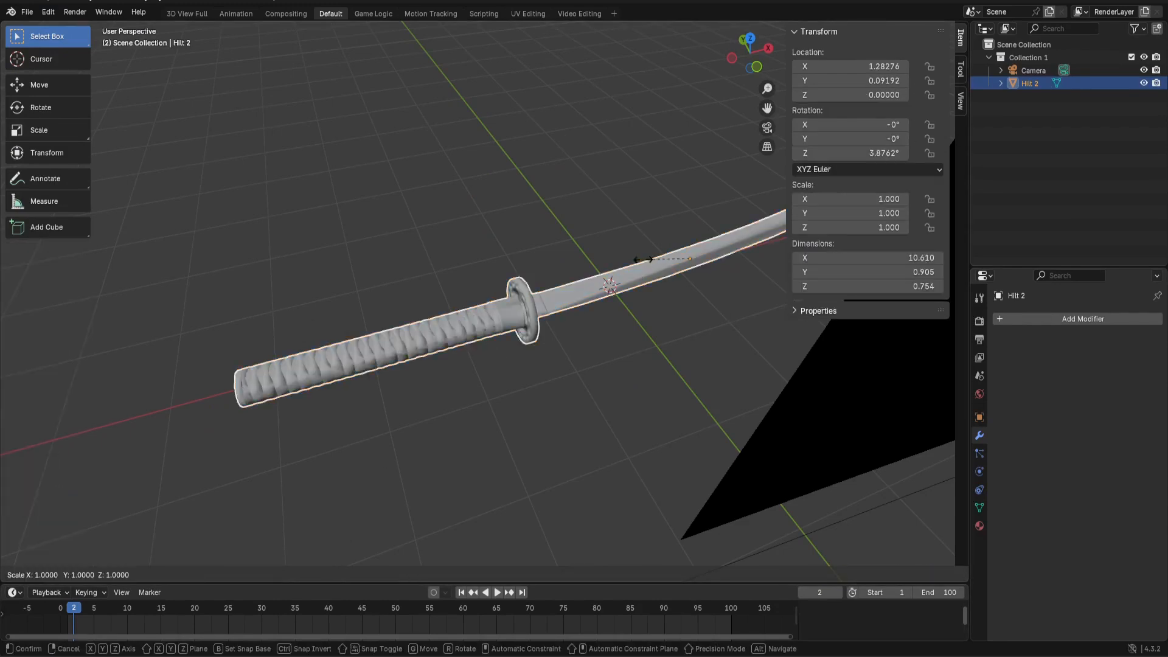
{"action": "left_click", "coordinate": [680, 255]}
Move the sword along the X axis to about 0.128 so it sits around the world origin.
{"action": "key", "text": "g"}
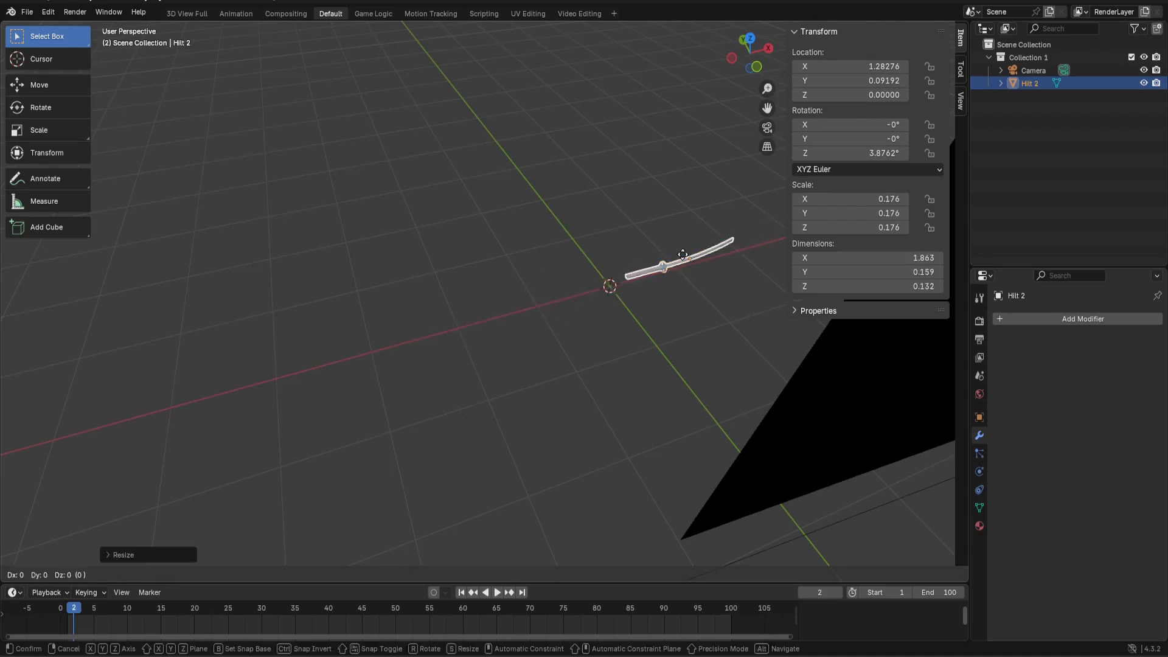
{"action": "key", "text": "y"}
{"action": "key", "text": "x"}
{"action": "left_click", "coordinate": [605, 267]}
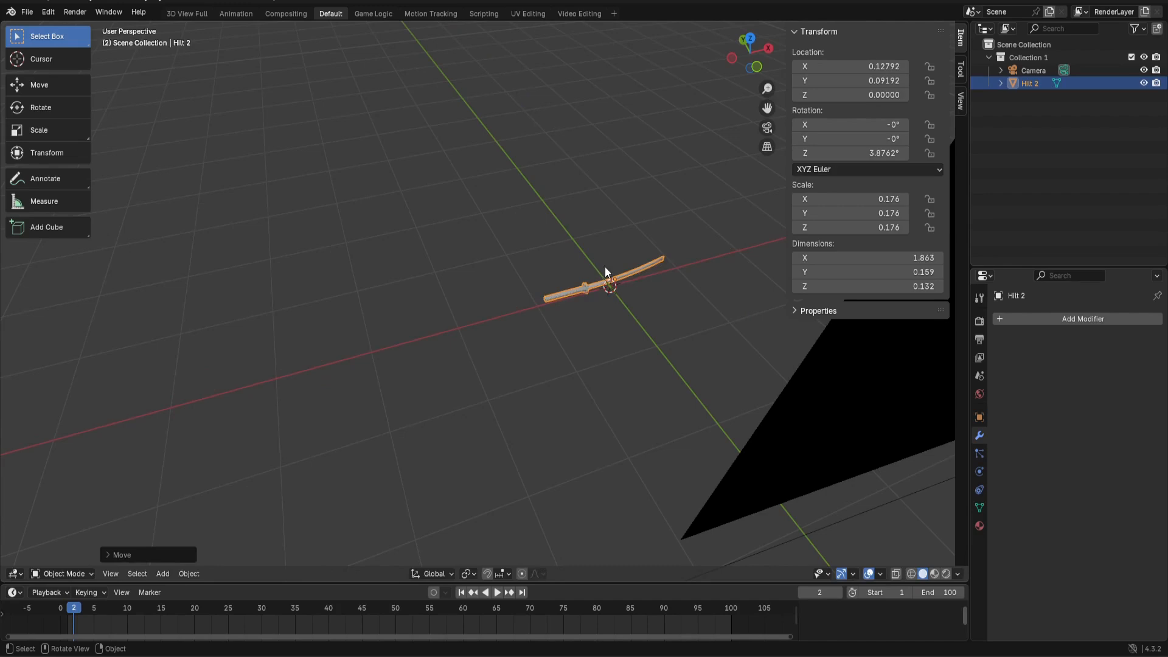
Export the scaled-down sword as the Collada file katana4.dae to the Desktop.
{"action": "left_click", "coordinate": [26, 12]}
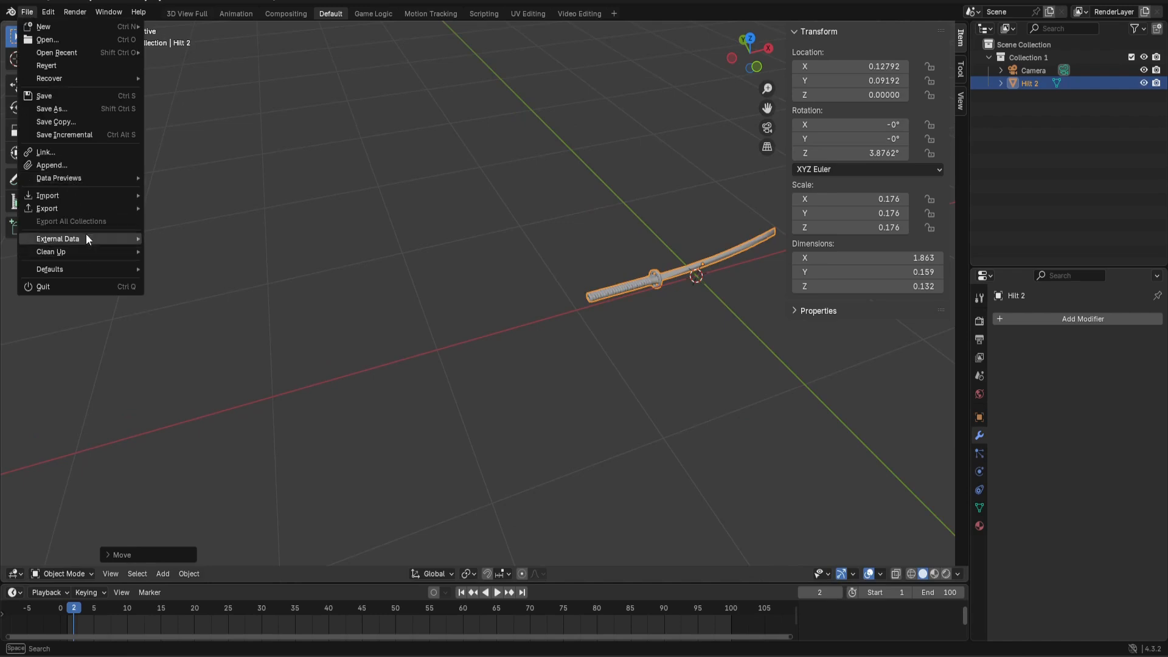
{"action": "mouse_move", "coordinate": [78, 207]}
{"action": "left_click", "coordinate": [232, 208]}
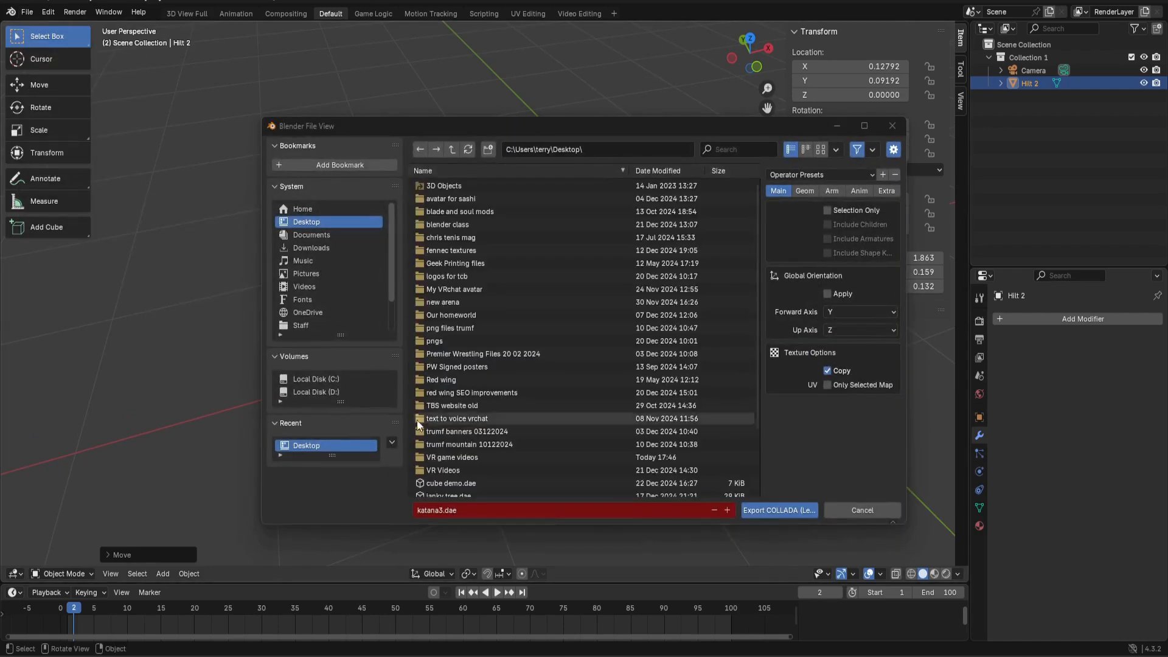
{"action": "left_click", "coordinate": [439, 510]}
{"action": "left_click", "coordinate": [442, 509]}
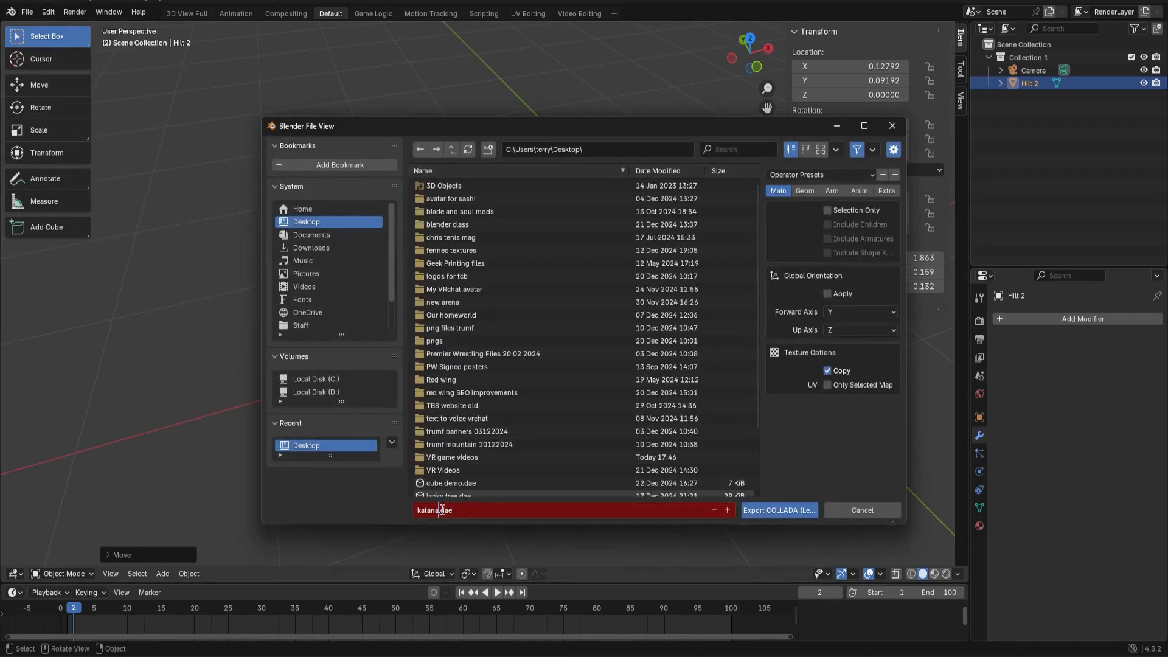
{"action": "type", "text": "4"}
{"action": "left_click", "coordinate": [804, 511]}
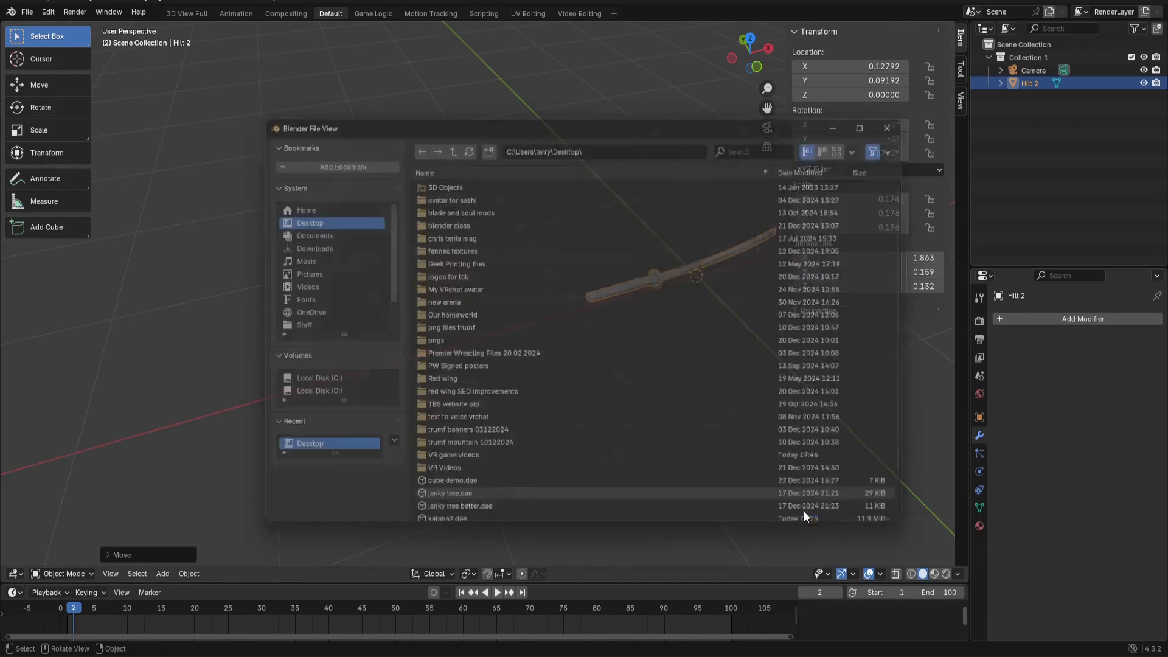
Switch to the Firestorm viewer, load katana4.dae as a mesh model for upload and calculate its weights and fee.
{"action": "left_click", "coordinate": [826, 609]}
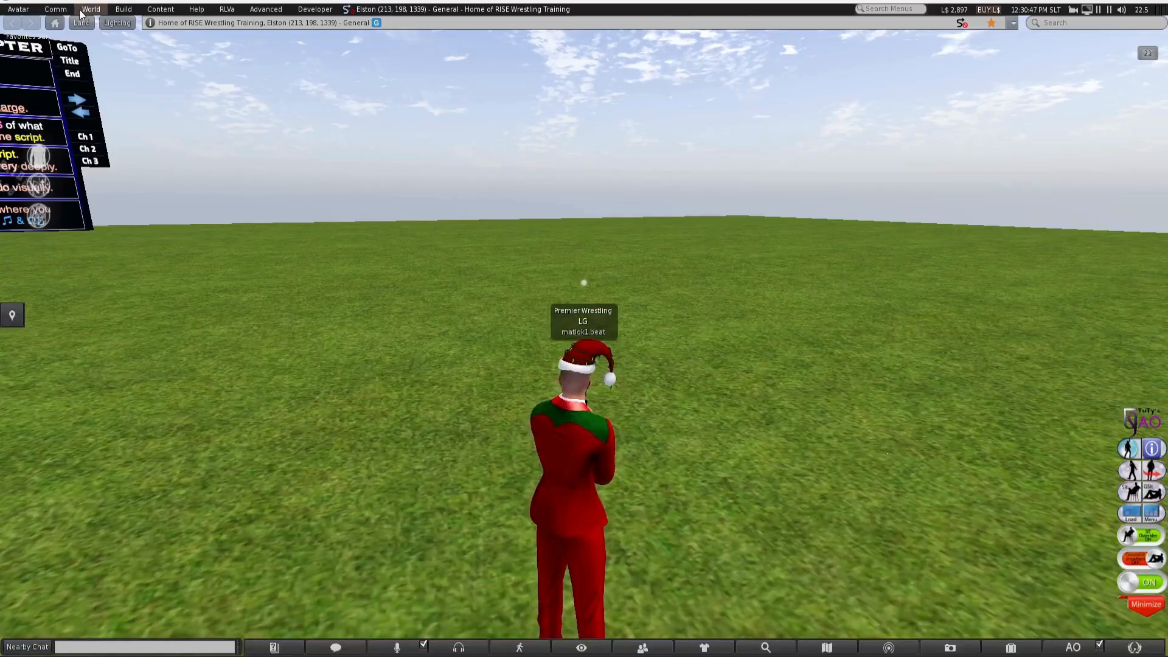
{"action": "left_click", "coordinate": [113, 10]}
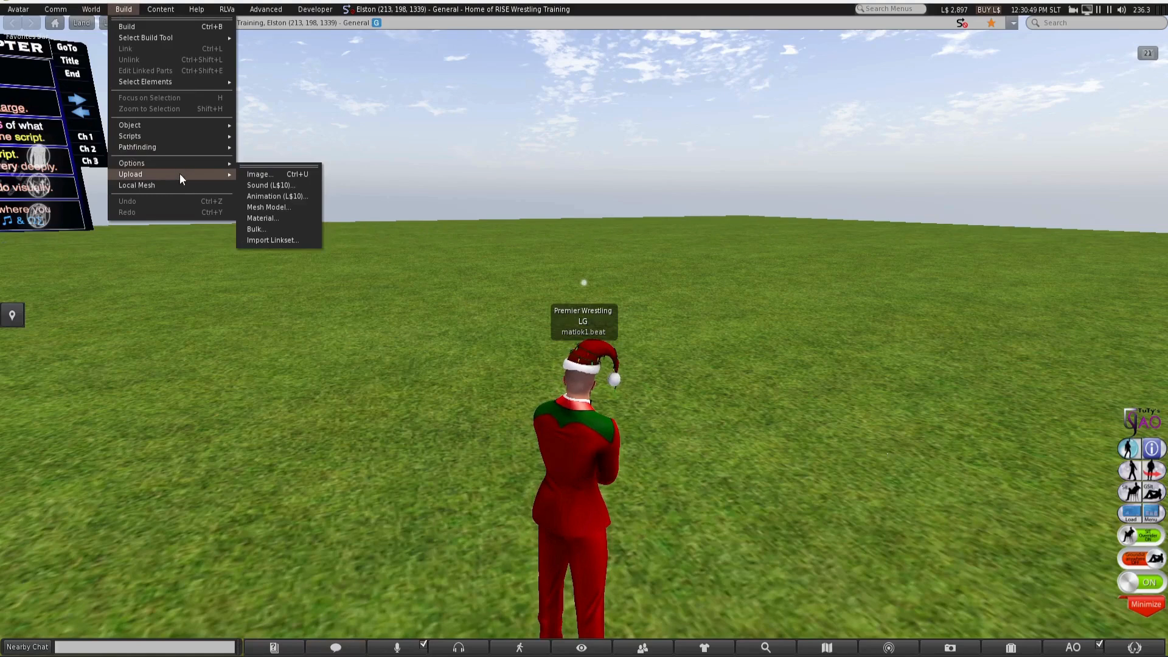
{"action": "mouse_move", "coordinate": [210, 164]}
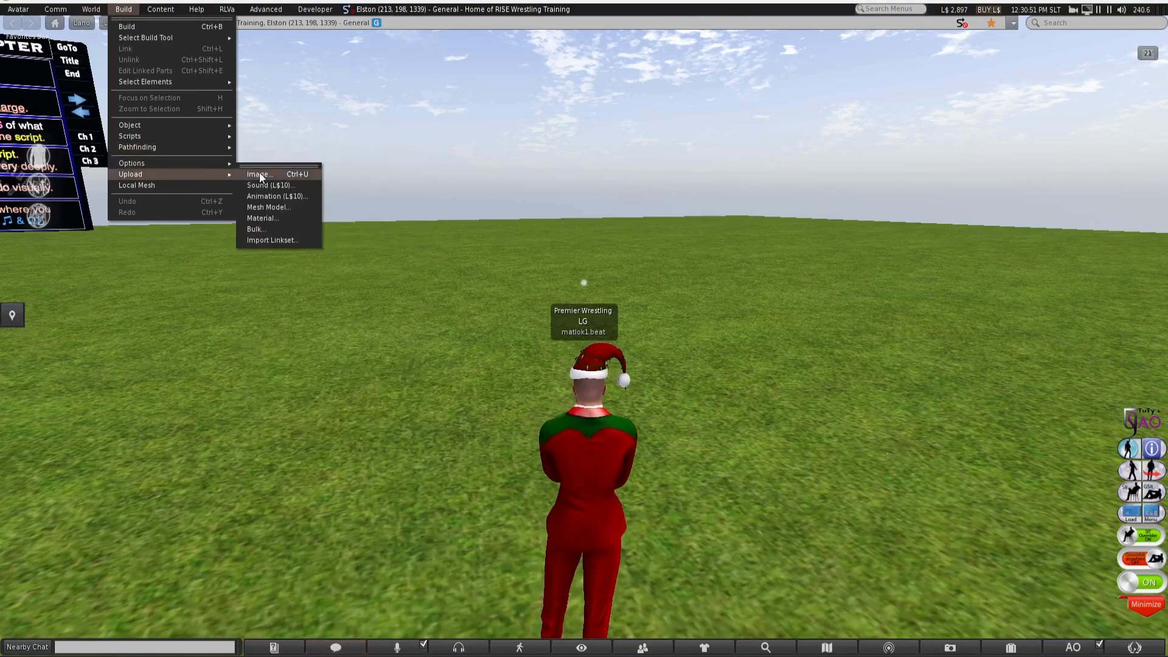
{"action": "left_click", "coordinate": [266, 207]}
{"action": "scroll", "coordinate": [265, 178], "scroll_direction": "down", "scroll_amount": 5}
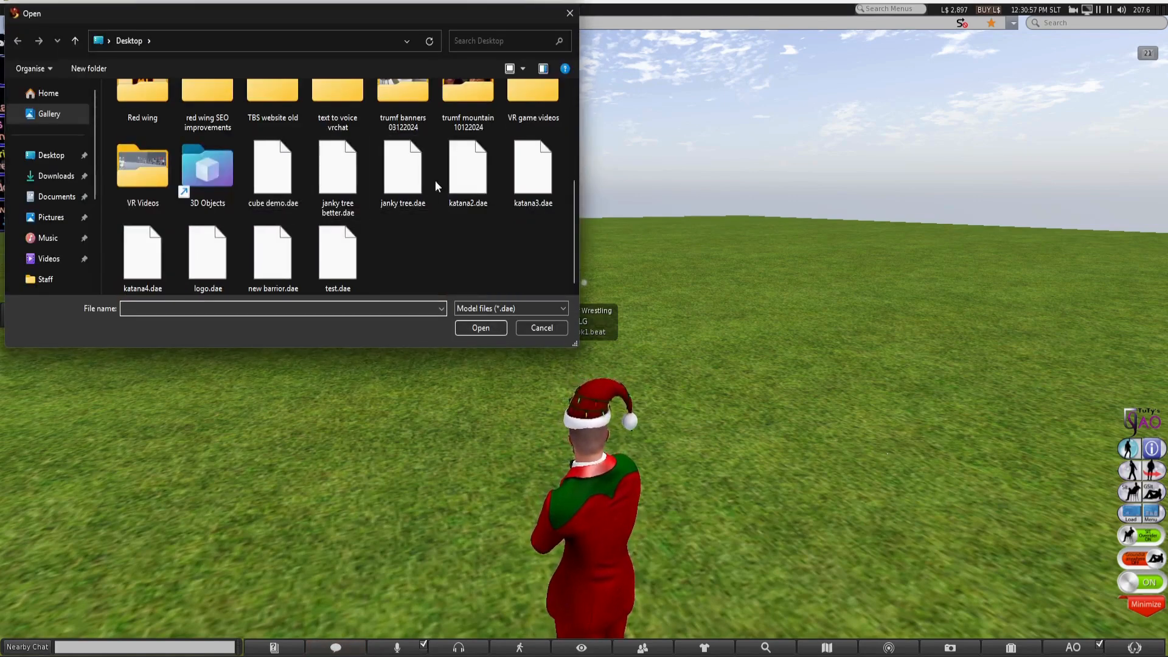
{"action": "left_click", "coordinate": [341, 289]}
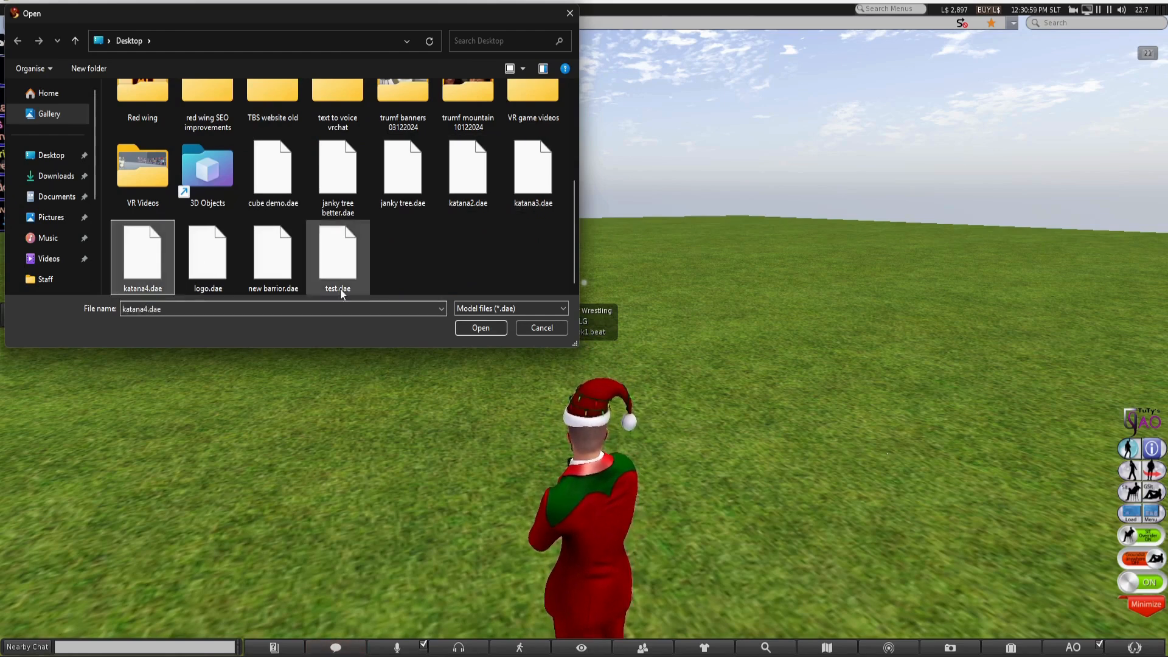
{"action": "left_click", "coordinate": [461, 327]}
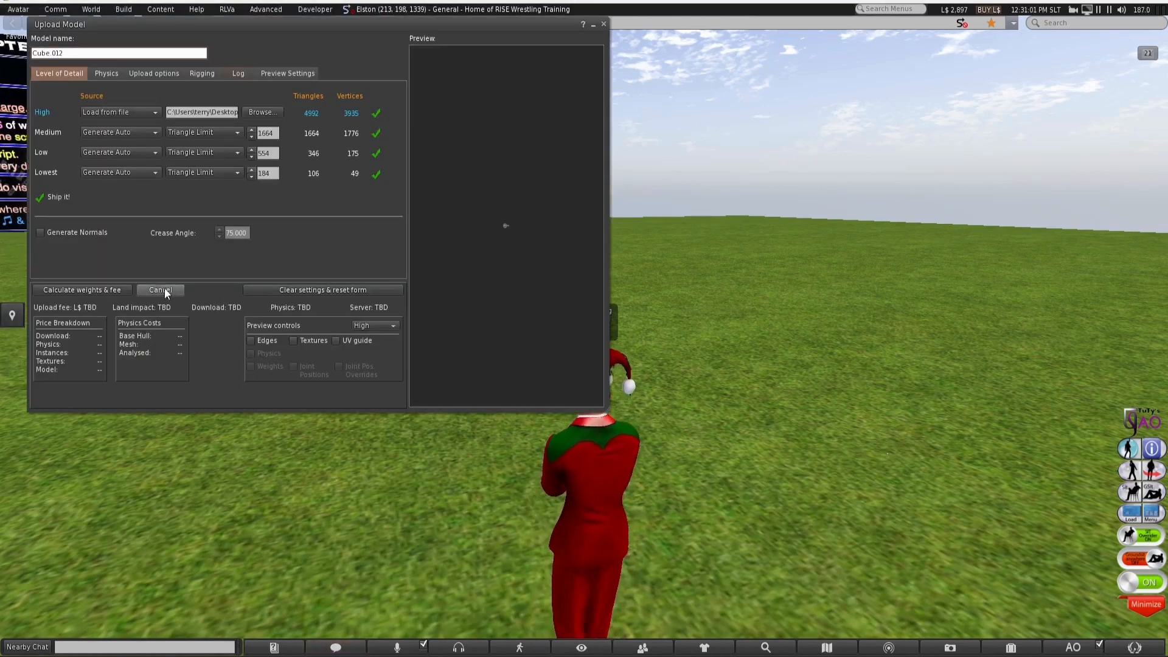
{"action": "left_click", "coordinate": [100, 289]}
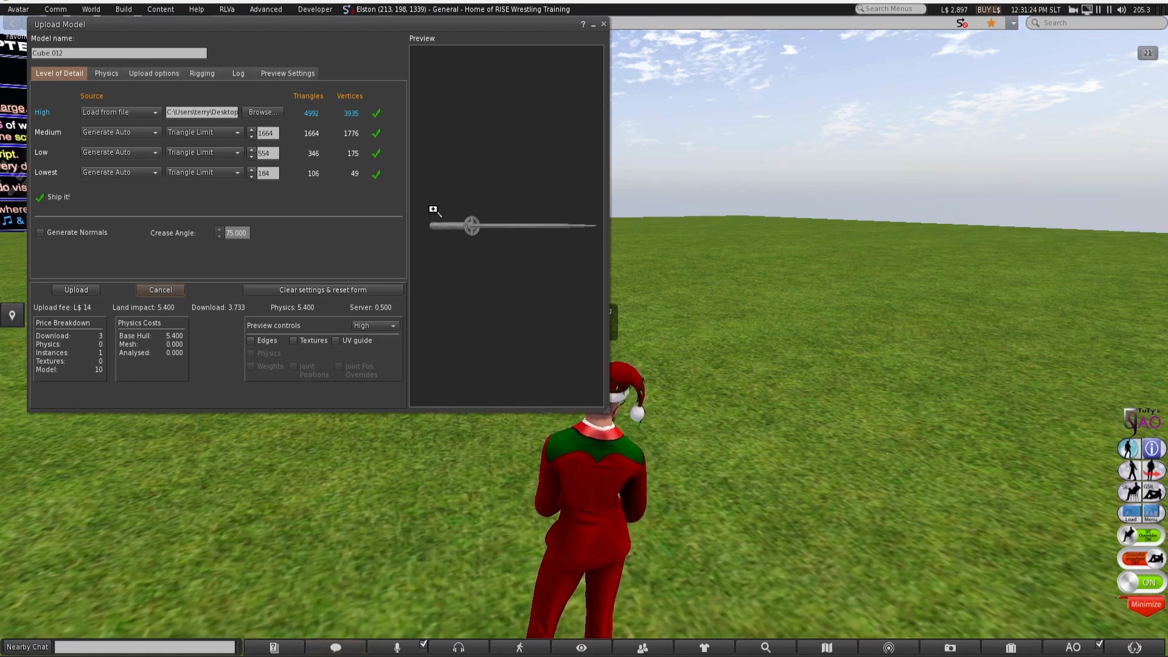
Reduce the triangle limits to 156 for Lowest, 242 for Low and 1040 for Medium, and recalculate the weights and fee.
{"action": "left_click", "coordinate": [252, 177]}
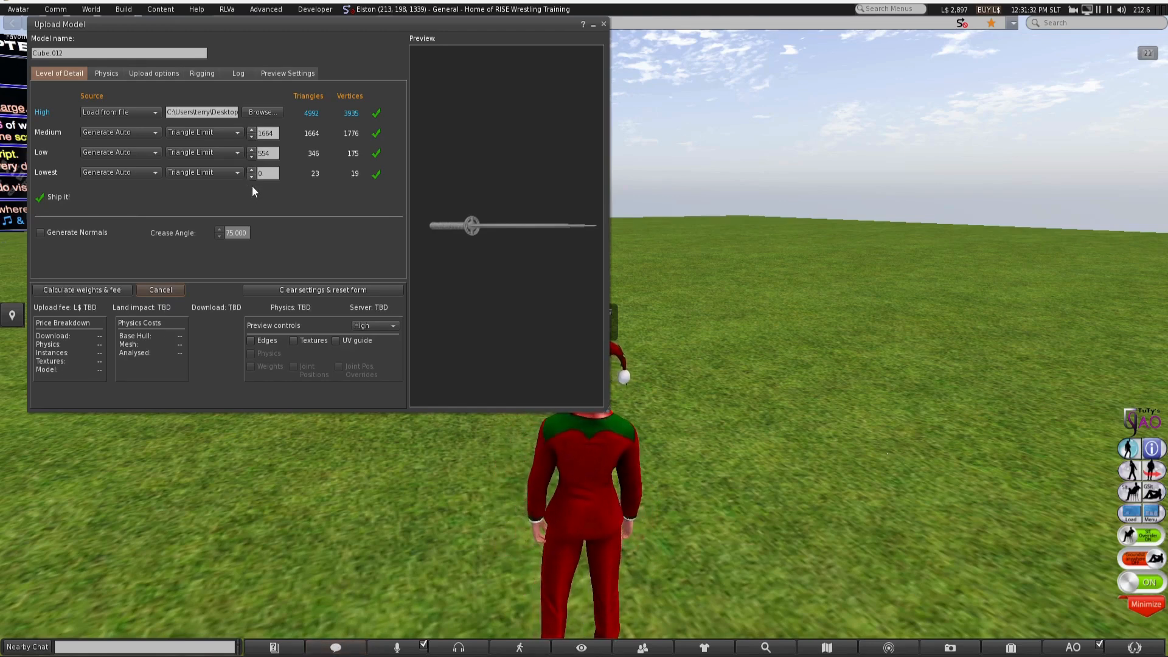
{"action": "left_click", "coordinate": [252, 170]}
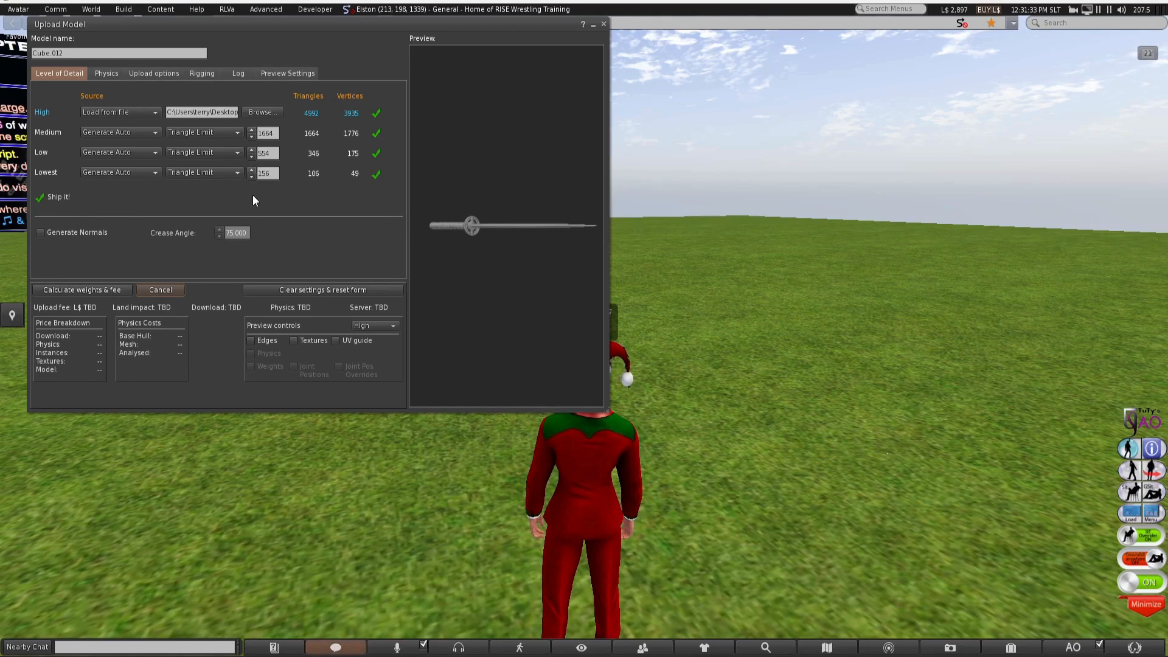
{"action": "left_click", "coordinate": [251, 156]}
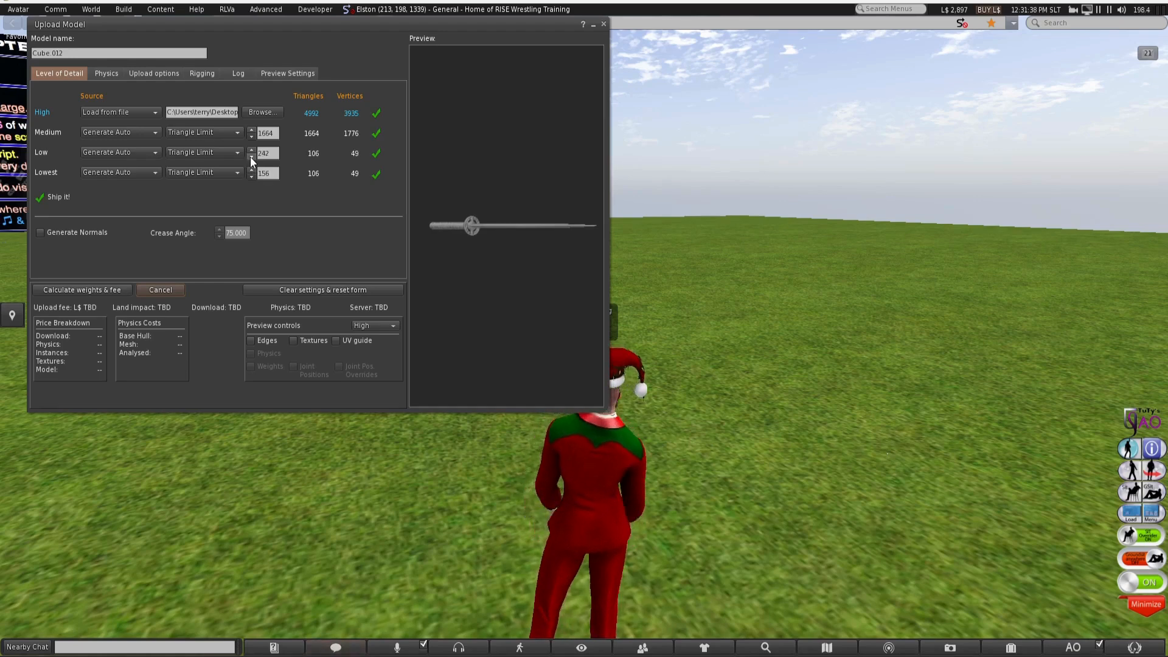
{"action": "left_click", "coordinate": [251, 137]}
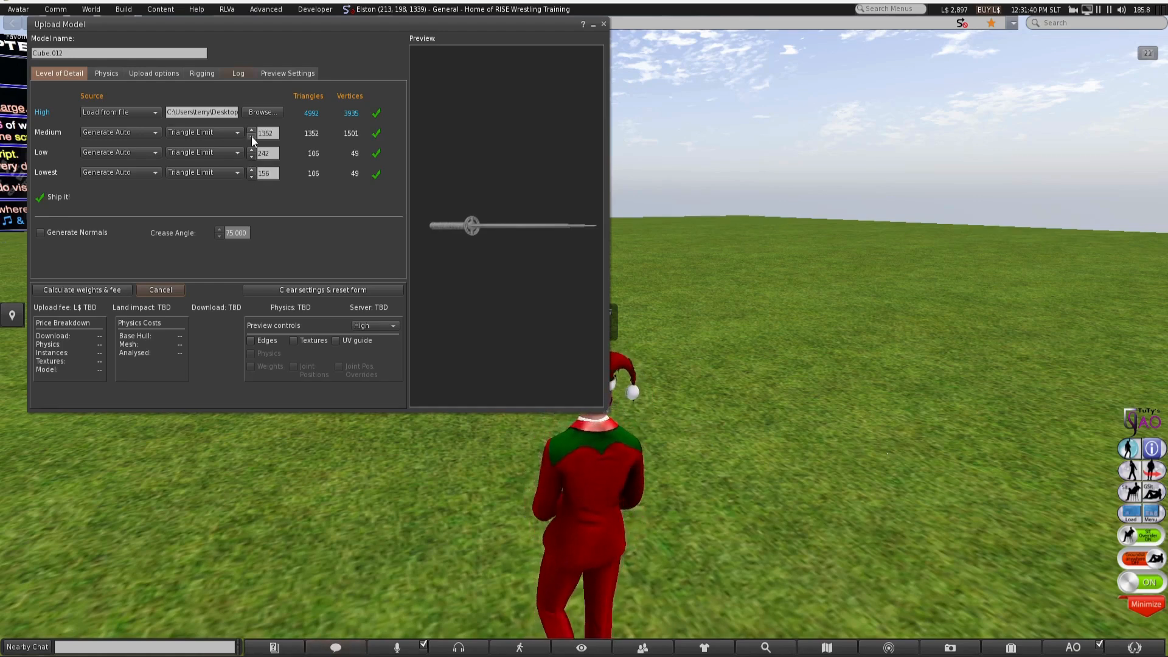
{"action": "left_click", "coordinate": [250, 136]}
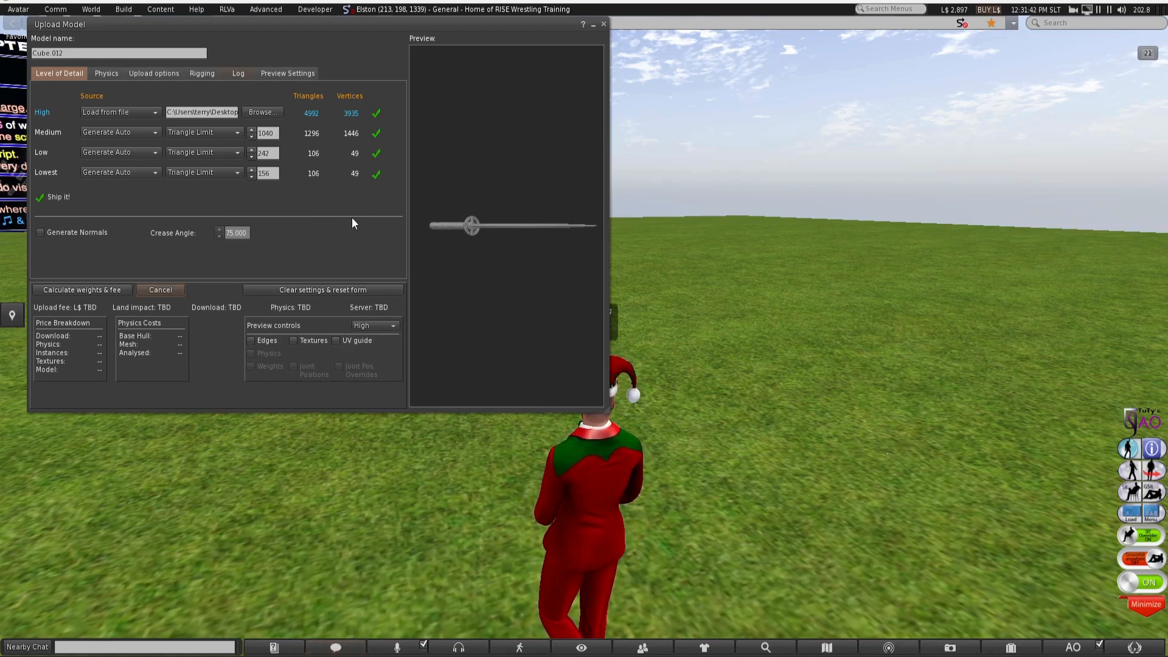
{"action": "left_click", "coordinate": [95, 289]}
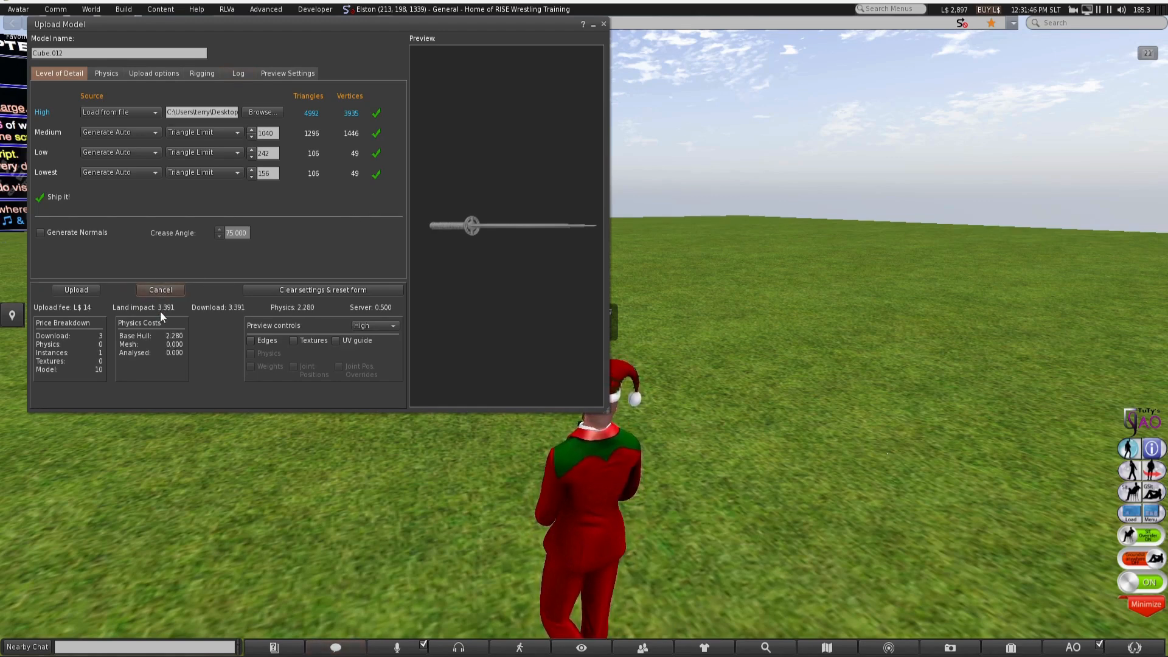
Lower the triangle limits further to 884 for Medium, 86 for Low and 0 for Lowest, and recalculate the weights and fee.
{"action": "left_click", "coordinate": [251, 136]}
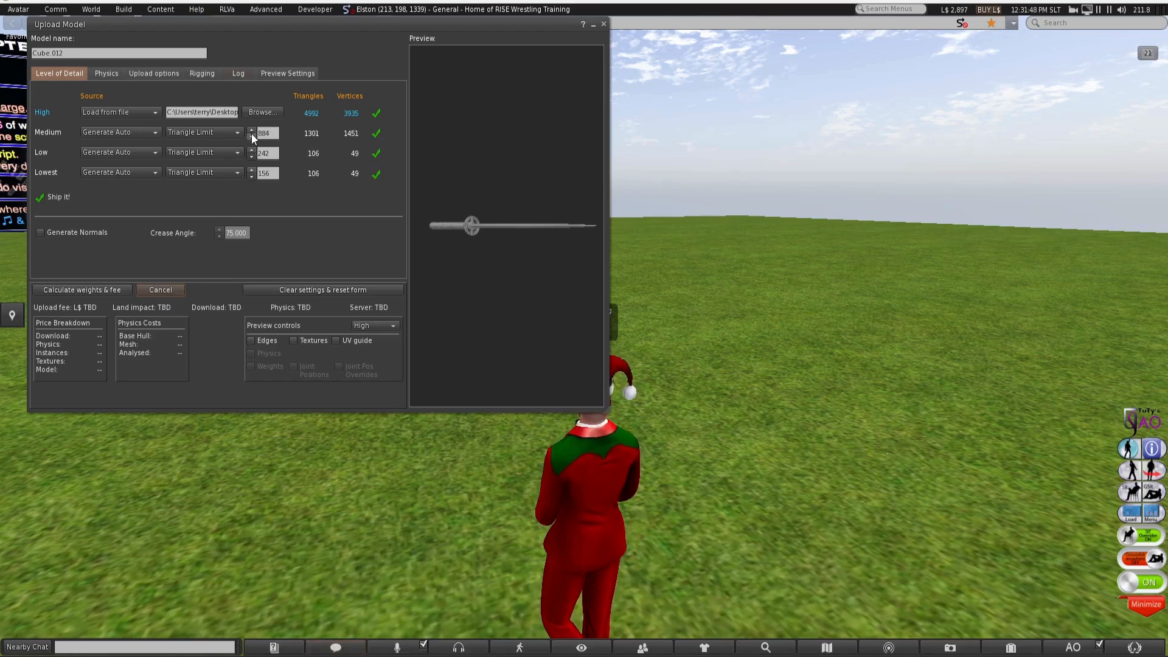
{"action": "left_click", "coordinate": [252, 157]}
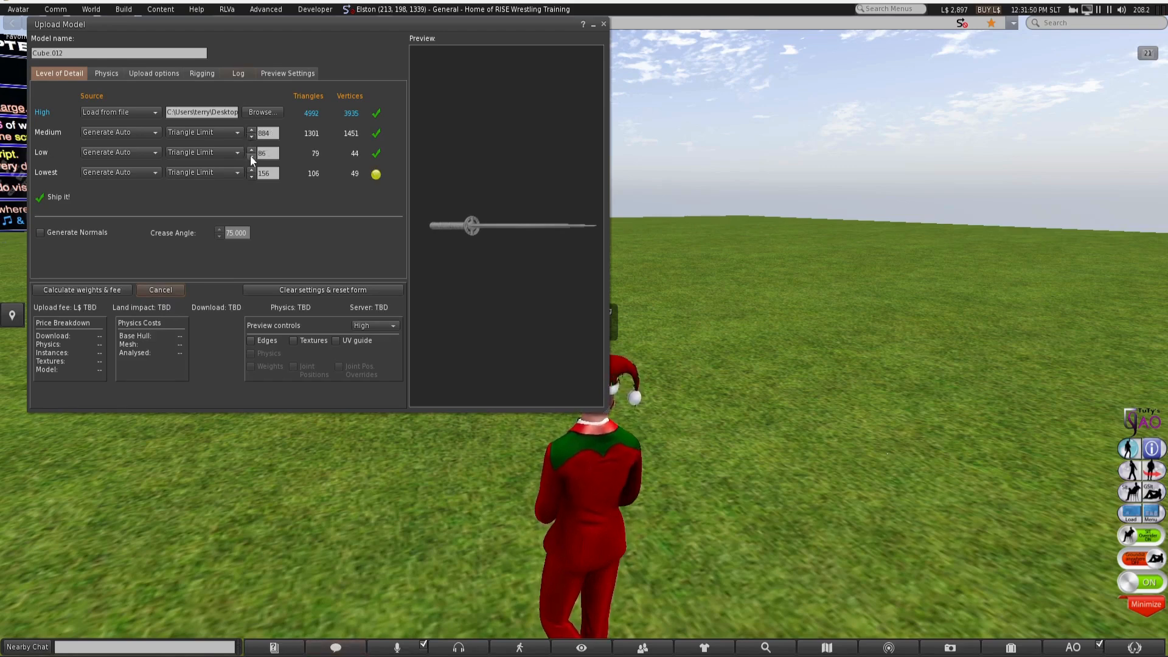
{"action": "left_click", "coordinate": [251, 177]}
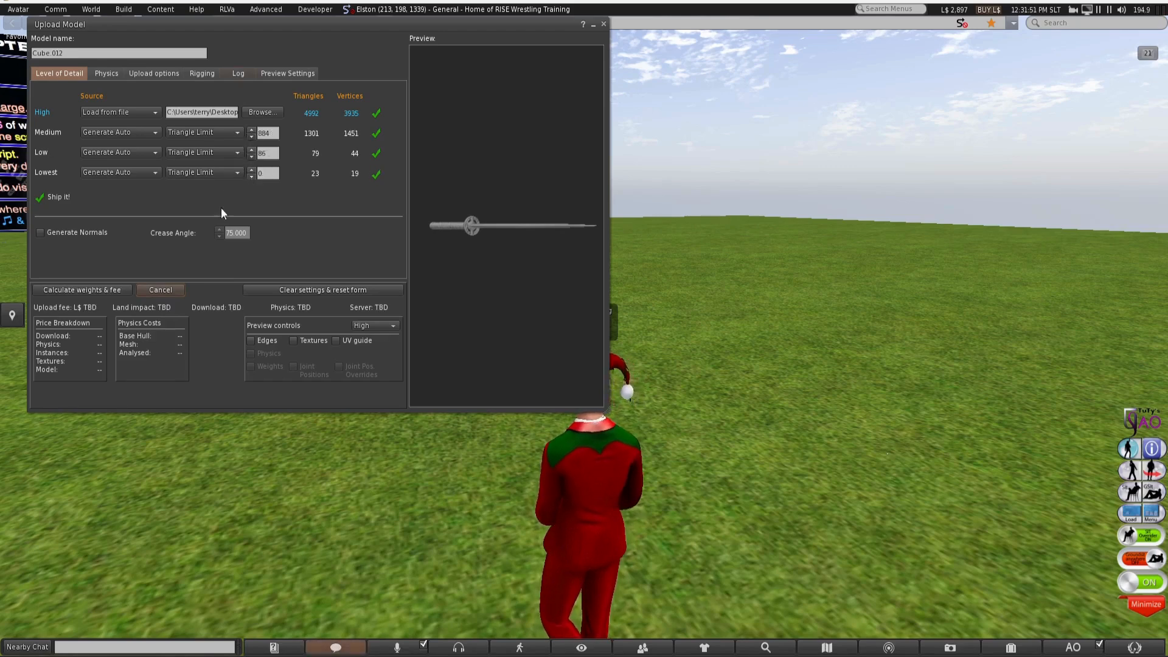
{"action": "left_click", "coordinate": [95, 291]}
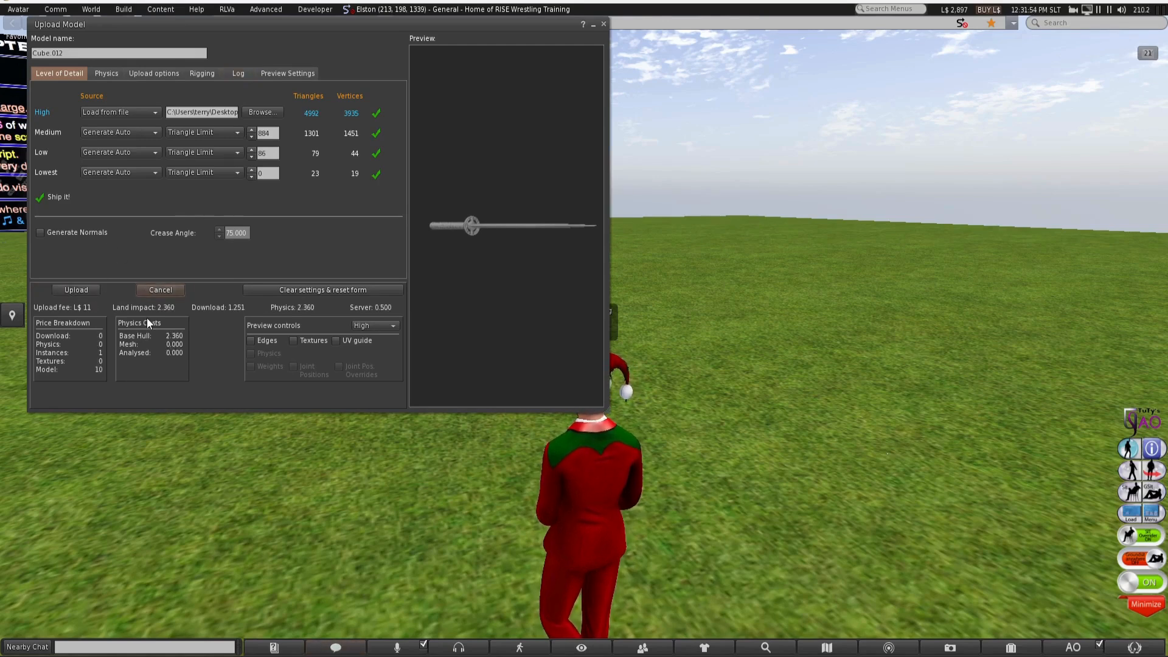
Set the triangle limits to 572 for Medium, 242 for Low and 156 for Lowest, and recalculate the weights and fee.
{"action": "left_click", "coordinate": [252, 137]}
{"action": "left_click", "coordinate": [252, 136]}
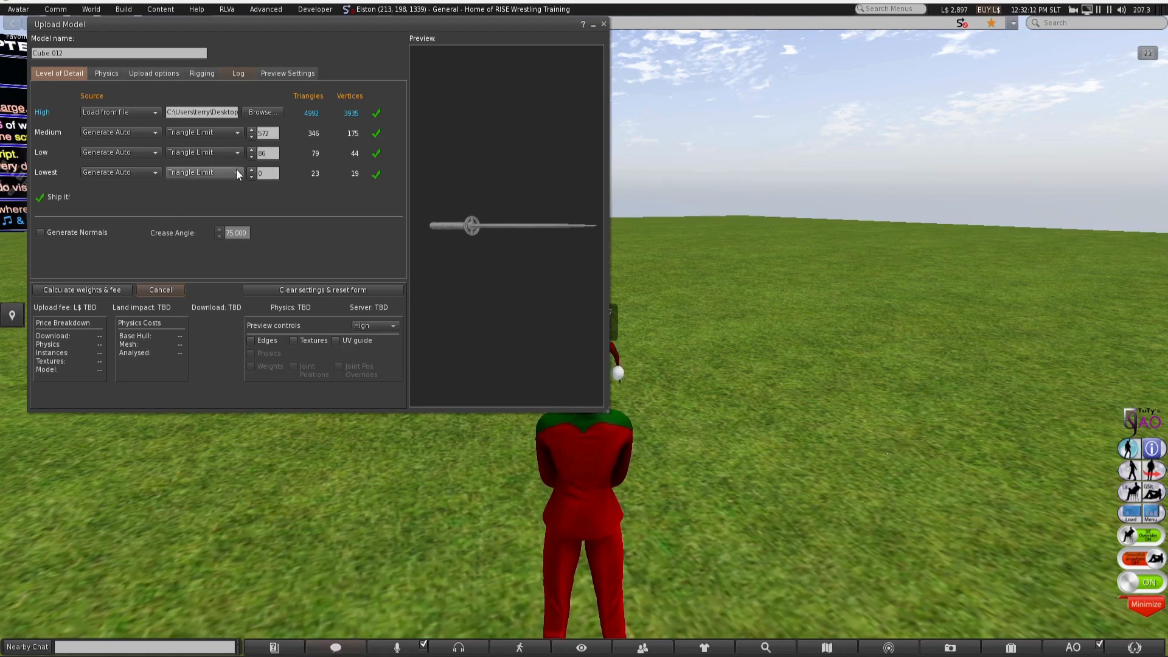
{"action": "left_click", "coordinate": [251, 170]}
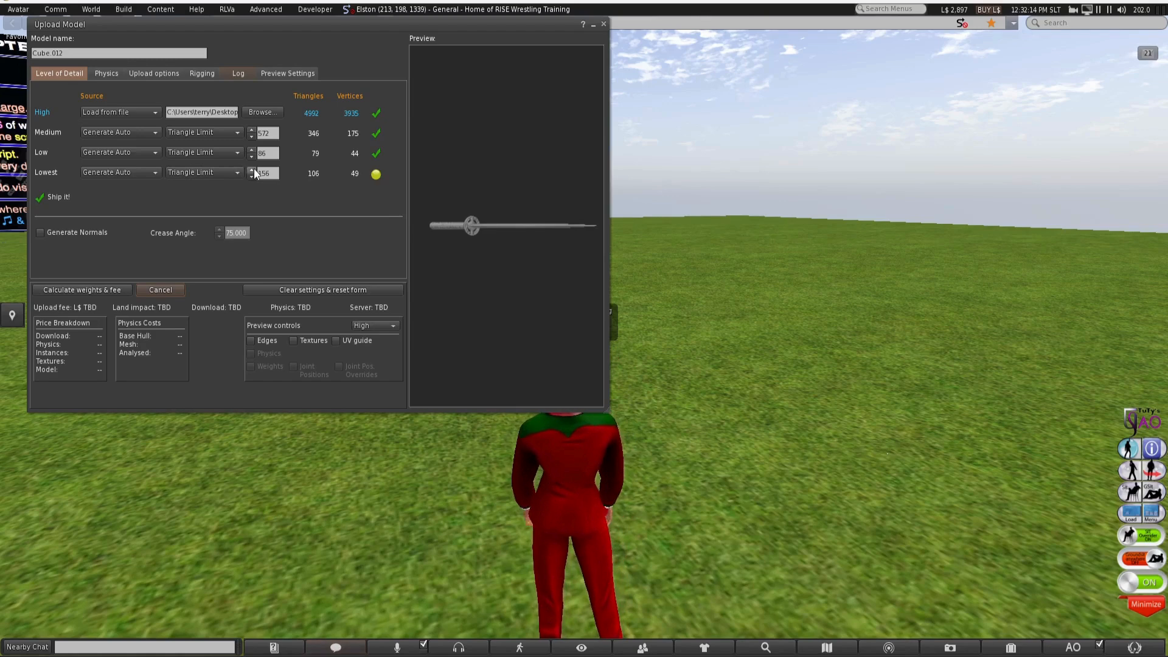
{"action": "left_click", "coordinate": [252, 149]}
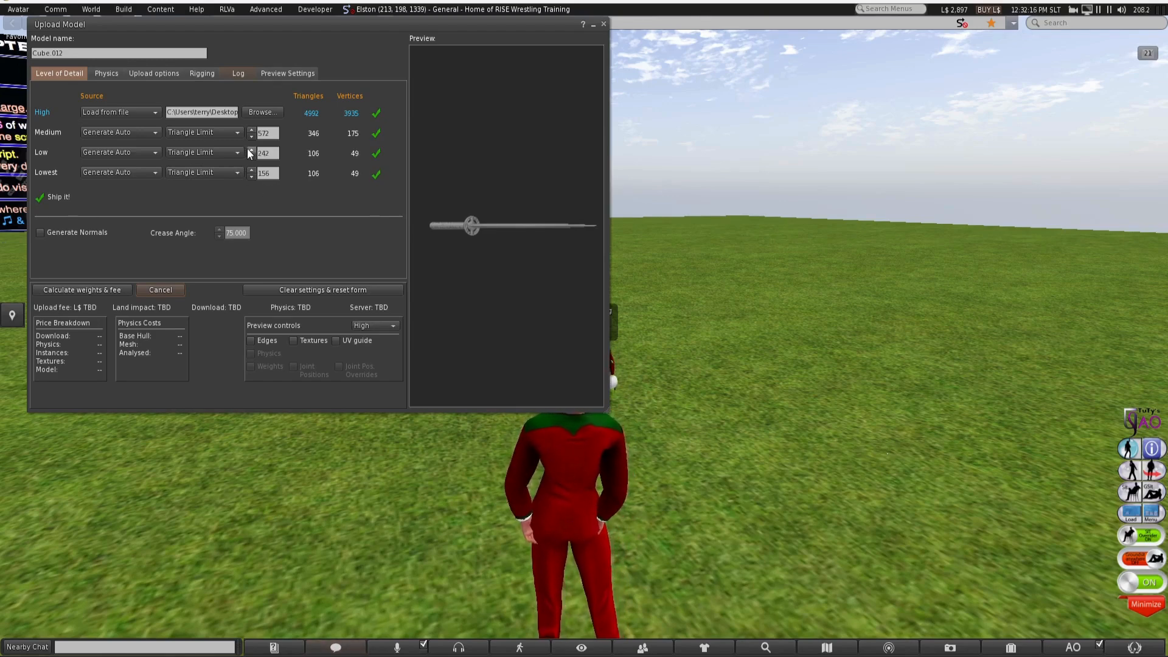
{"action": "left_click", "coordinate": [101, 288]}
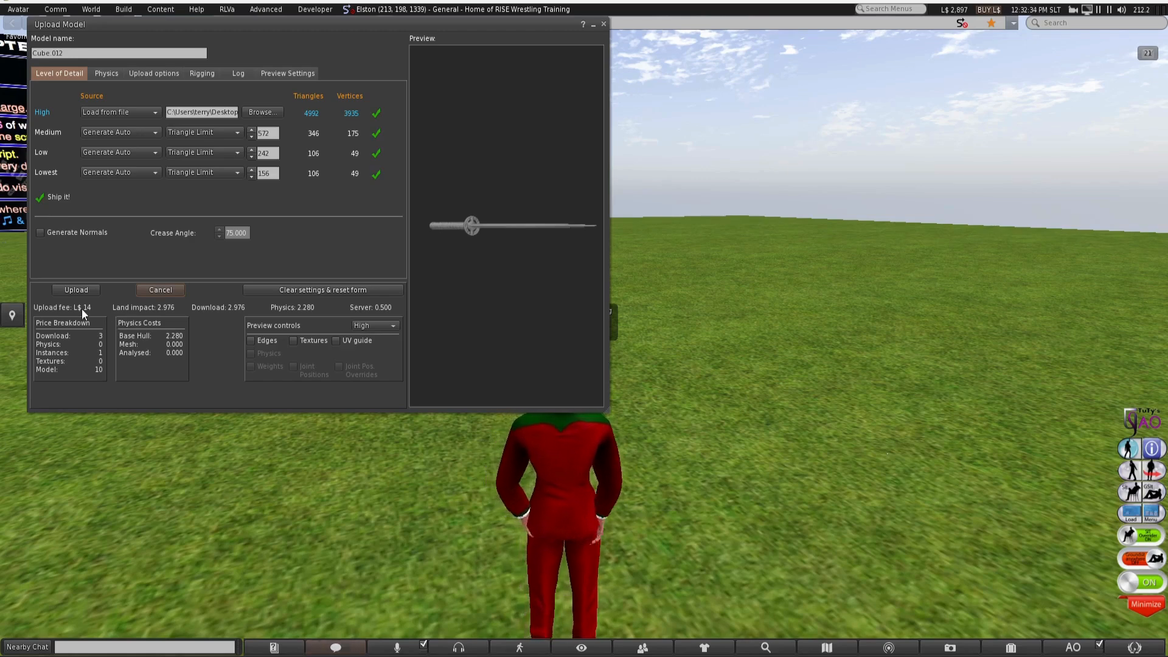
Upload the mesh model and place the new Cube.012 from the recent inventory items on the grass beside the avatar.
{"action": "left_click", "coordinate": [75, 292]}
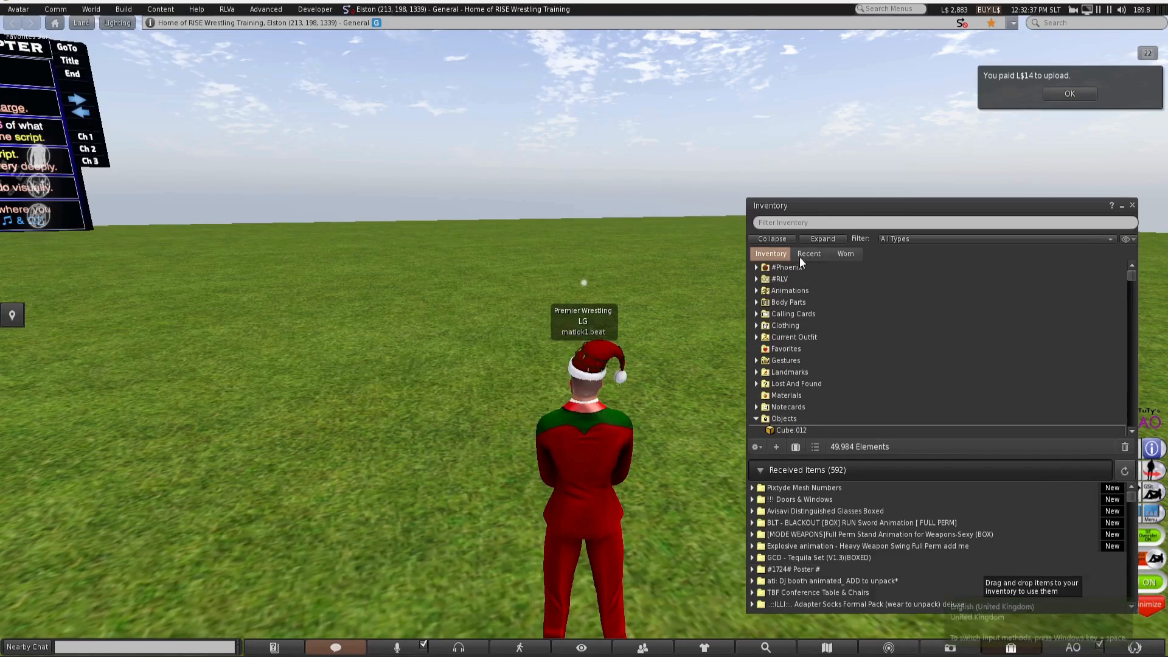
{"action": "left_click", "coordinate": [810, 254]}
{"action": "left_click", "coordinate": [756, 278]}
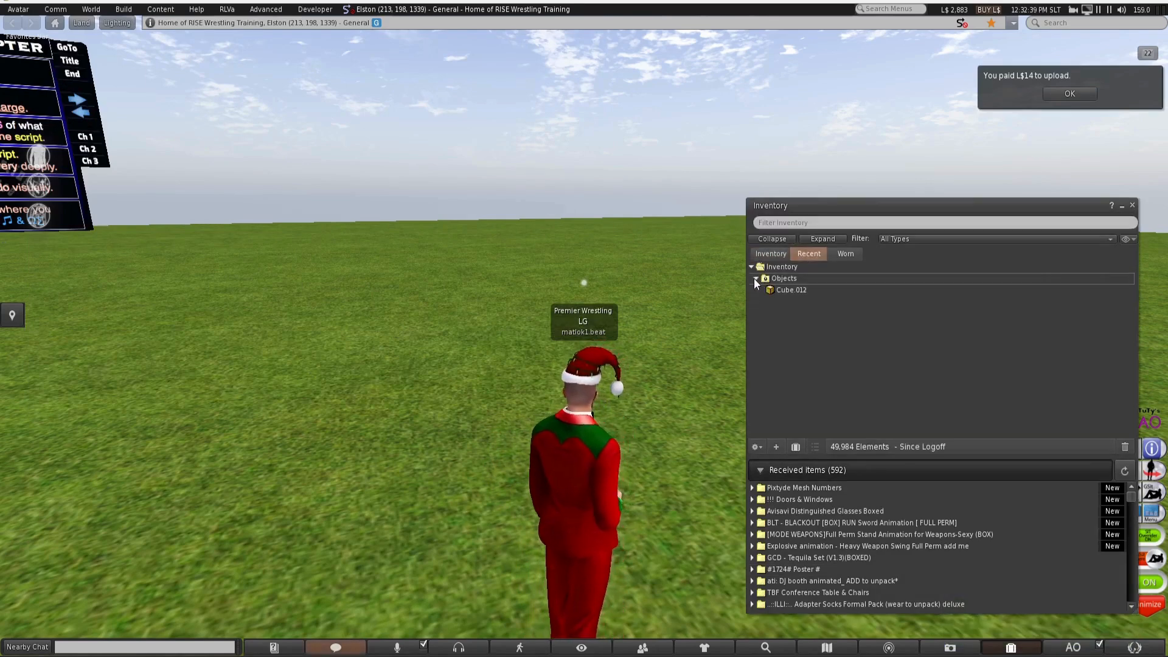
{"action": "left_click", "coordinate": [777, 291]}
{"action": "left_click_drag", "start_coordinate": [777, 291], "coordinate": [416, 448]}
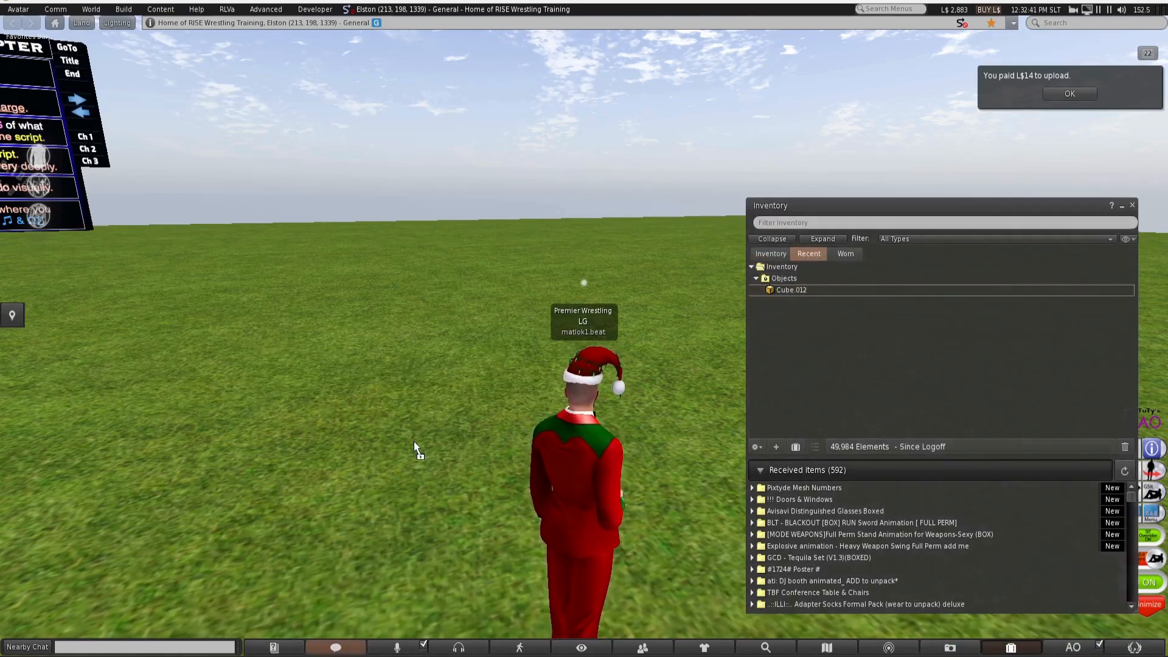
Open the placed katana for editing and move it up to the avatar's waist height, at about X 211.8, Y 197.1, Z 1339.4.
{"action": "right_click", "coordinate": [414, 442]}
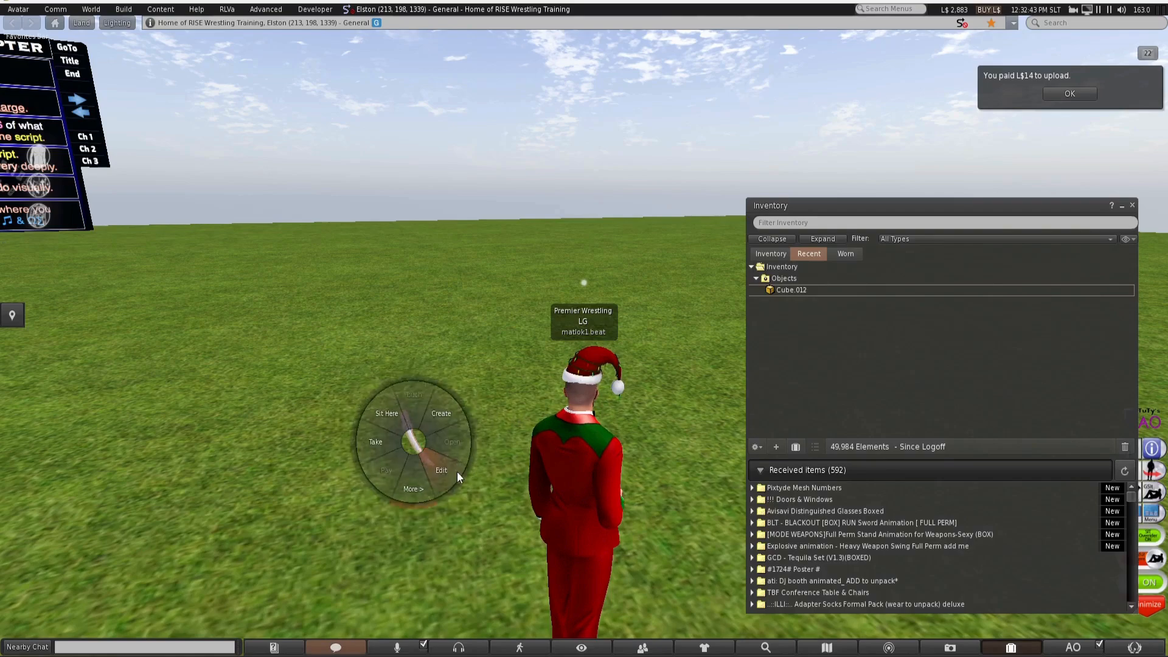
{"action": "left_click", "coordinate": [448, 468]}
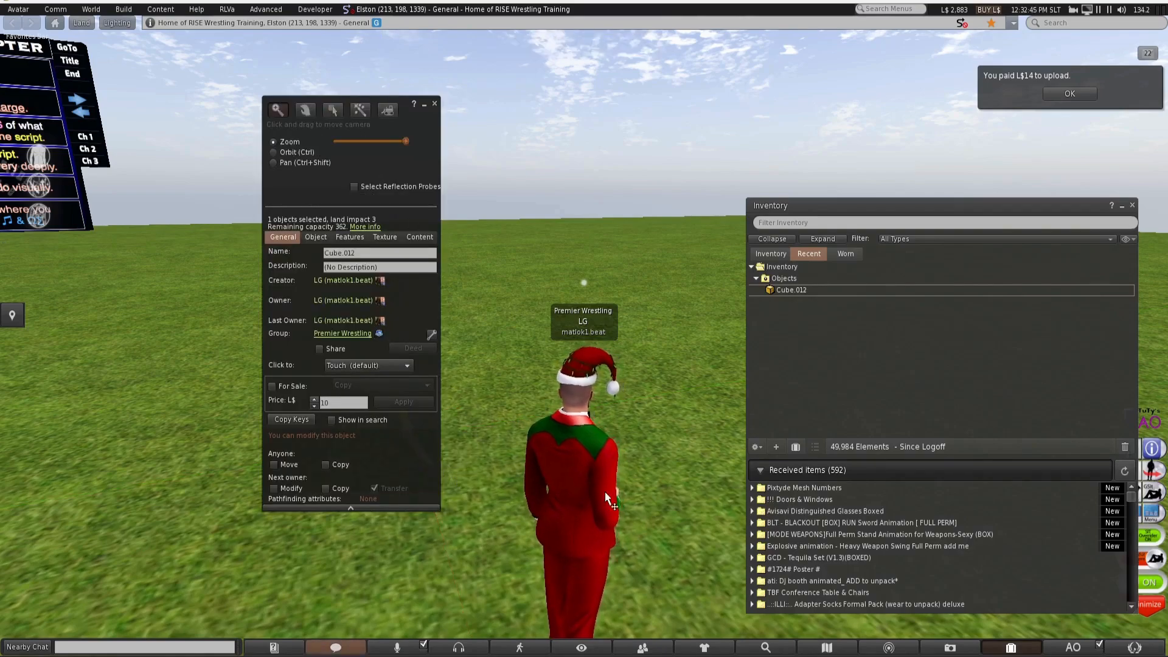
{"action": "left_click_drag", "start_coordinate": [486, 432], "coordinate": [584, 420], "text": "alt"}
{"action": "left_click_drag", "start_coordinate": [691, 321], "coordinate": [779, 316], "text": "alt"}
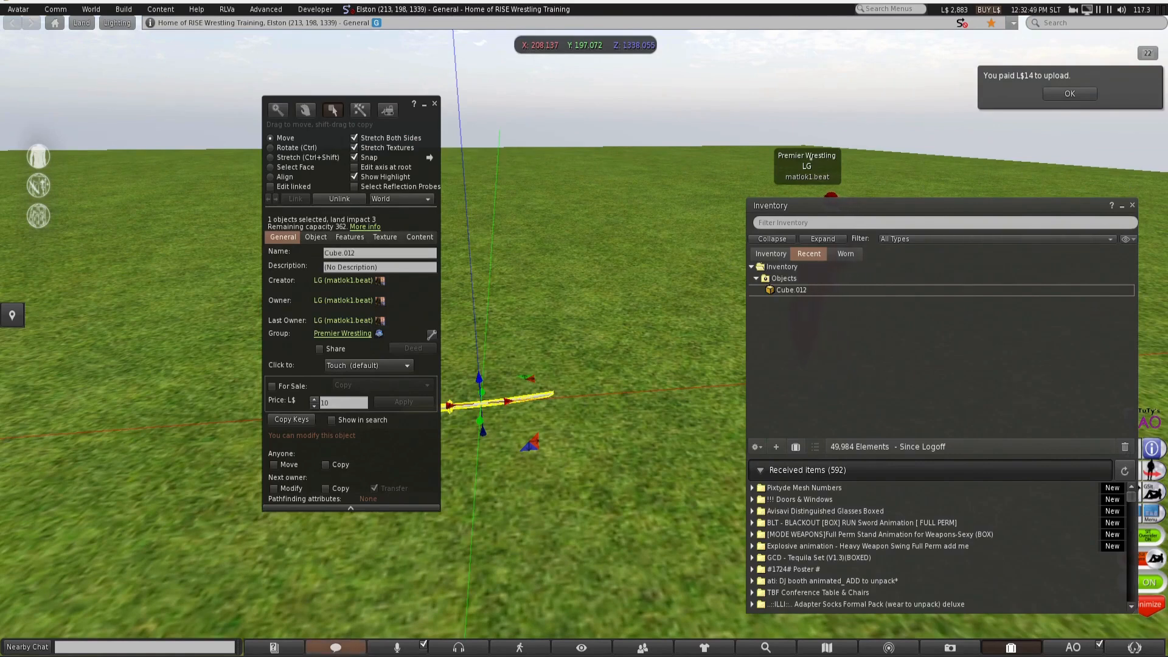
{"action": "left_click", "coordinate": [1132, 206]}
{"action": "left_click_drag", "start_coordinate": [505, 402], "coordinate": [778, 190]}
Stretch the katana down proportionally to about 1.022 × 0.087 × 0.073 m and finish editing it.
{"action": "left_click", "coordinate": [286, 157]}
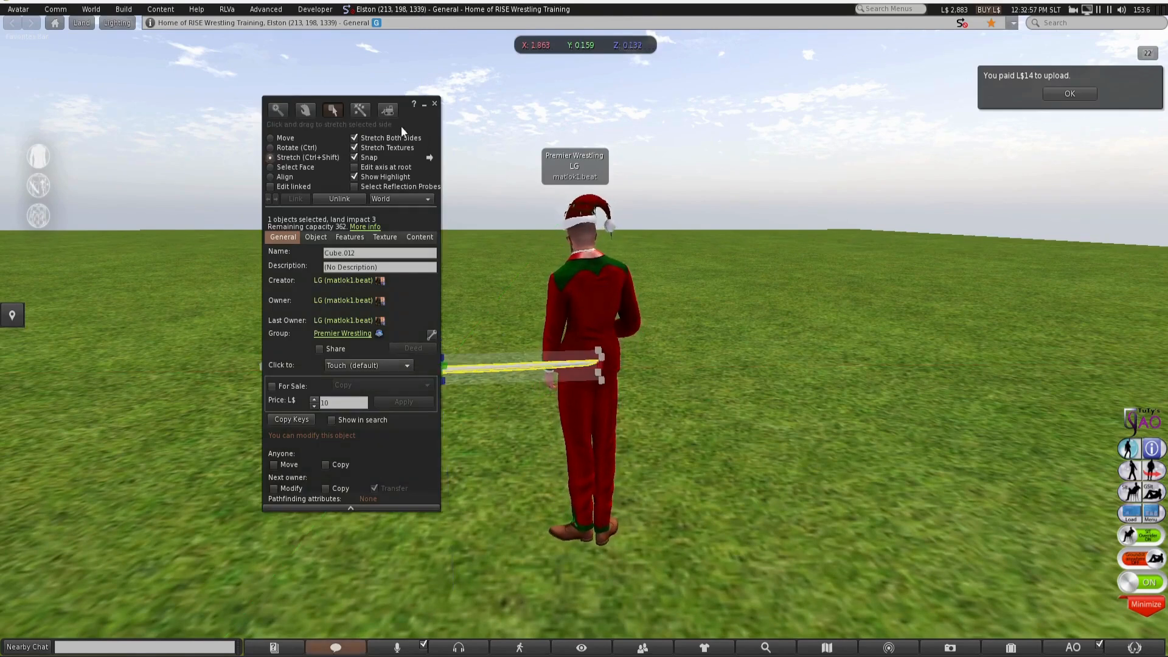
{"action": "left_click_drag", "start_coordinate": [400, 126], "coordinate": [188, 127]}
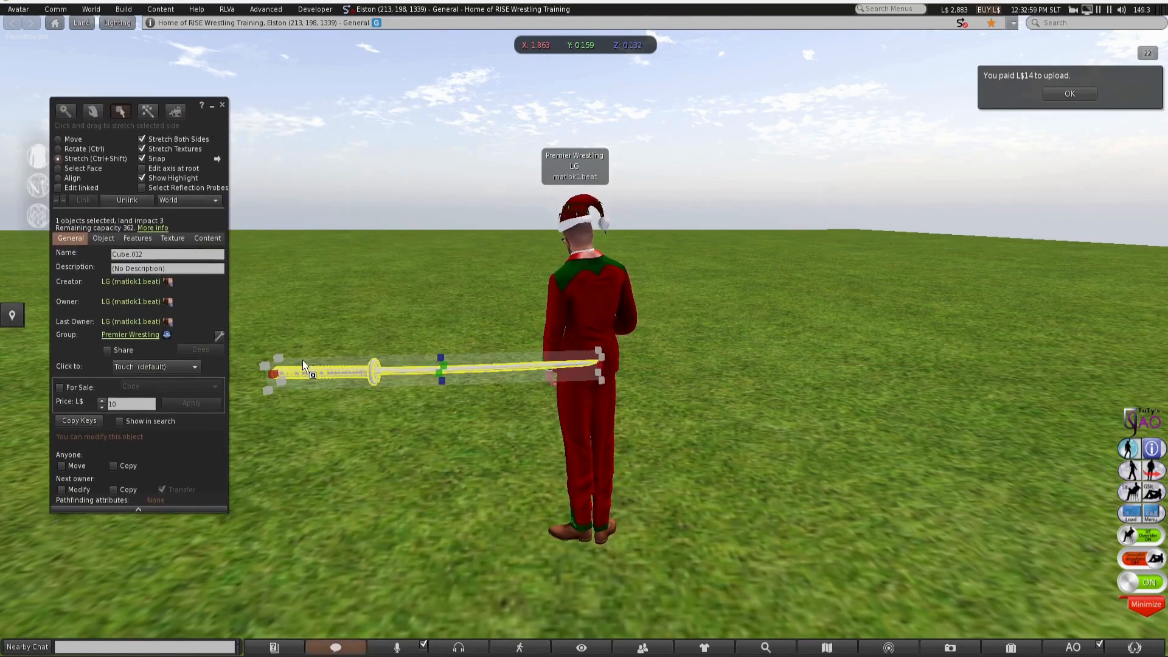
{"action": "left_click_drag", "start_coordinate": [273, 371], "coordinate": [906, 280]}
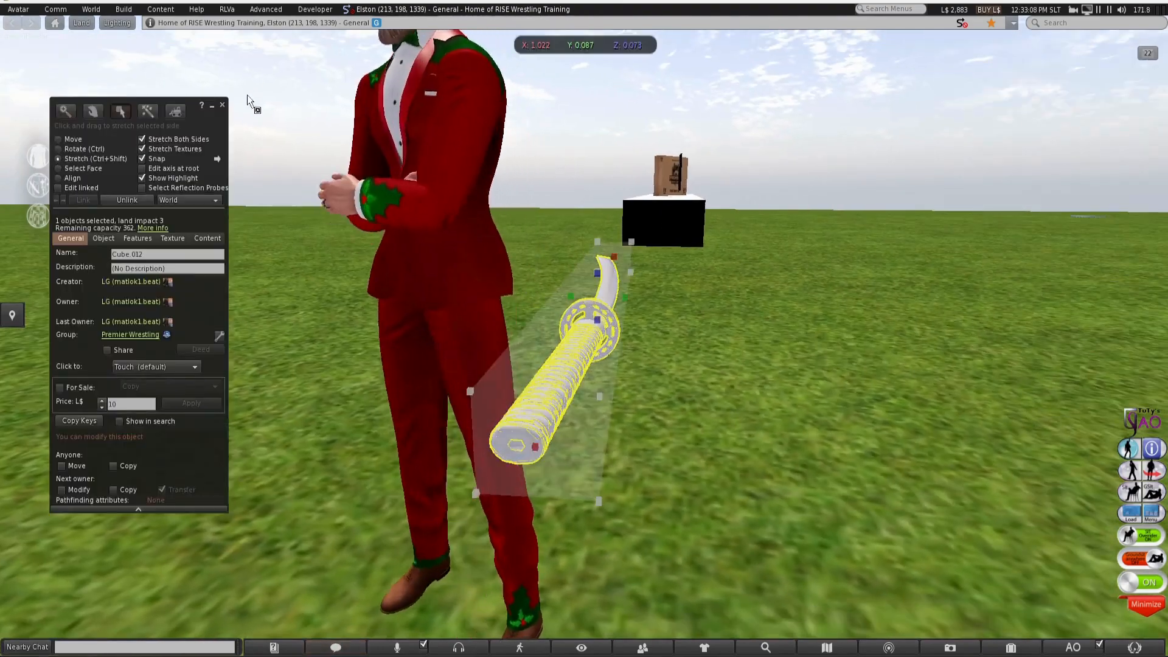
{"action": "left_click", "coordinate": [224, 106]}
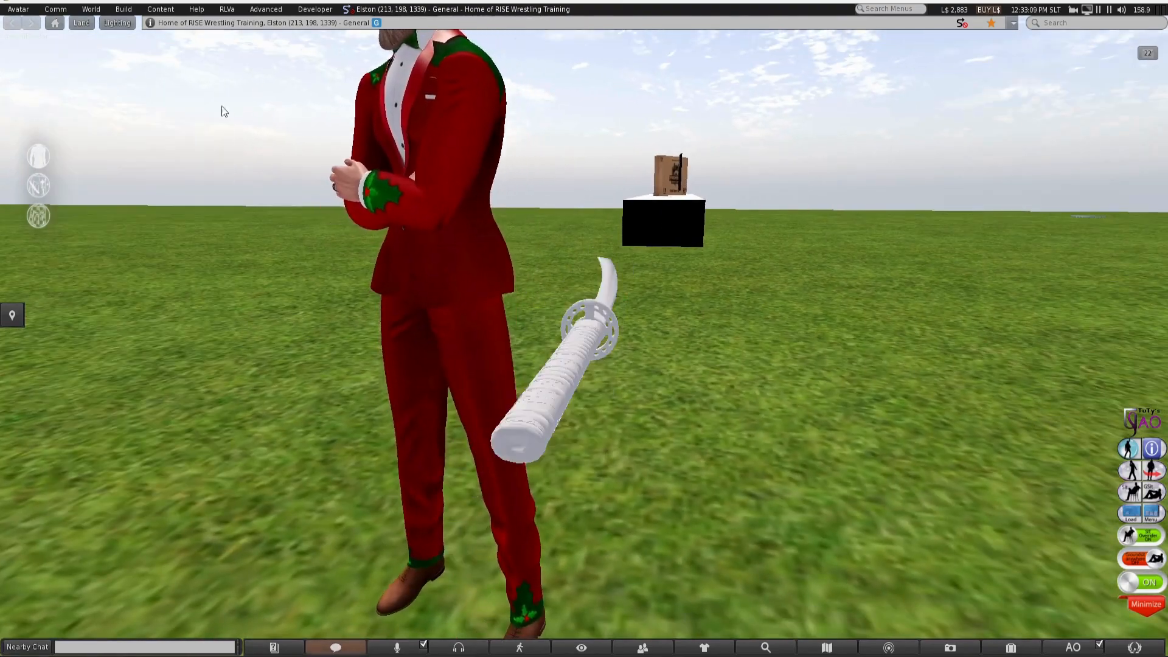
Inspect the resized katana from its handle end and check its land impact in the object's edit details.
{"action": "mouse_move", "coordinate": [594, 348]}
{"action": "left_mouse_down", "text": "alt"}
{"action": "mouse_move", "coordinate": [858, 301]}
{"action": "mouse_move", "coordinate": [1109, 298]}
{"action": "mouse_move", "coordinate": [718, 292]}
{"action": "mouse_move", "coordinate": [665, 282]}
{"action": "mouse_move", "coordinate": [666, 258]}
{"action": "mouse_move", "coordinate": [213, 262]}
{"action": "mouse_move", "coordinate": [389, 304]}
{"action": "mouse_move", "coordinate": [531, 378]}
{"action": "mouse_move", "coordinate": [584, 334]}
{"action": "left_mouse_up", "text": "alt"}
{"action": "right_click", "coordinate": [584, 334]}
{"action": "left_click", "coordinate": [561, 353]}
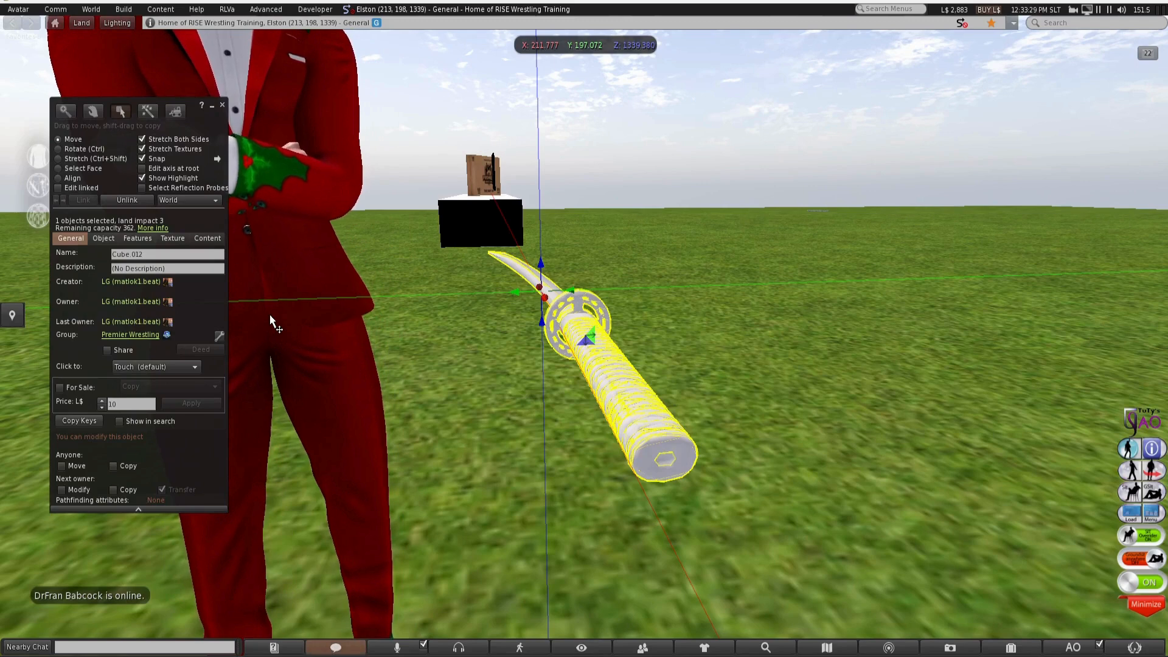
{"action": "left_click", "coordinate": [223, 106]}
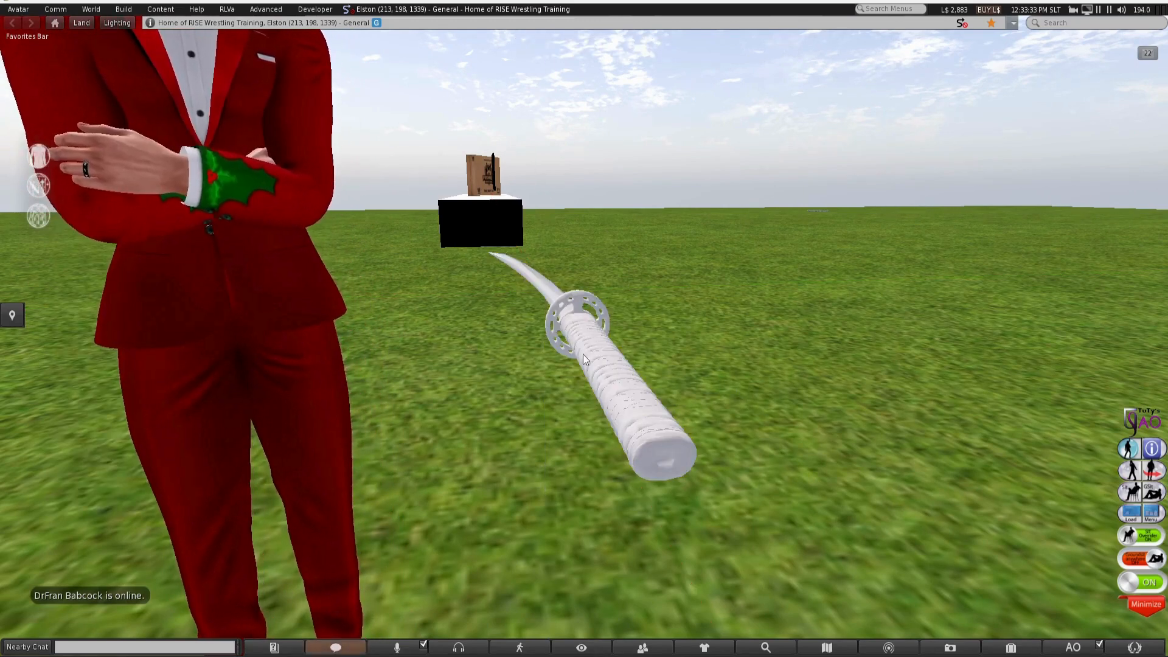